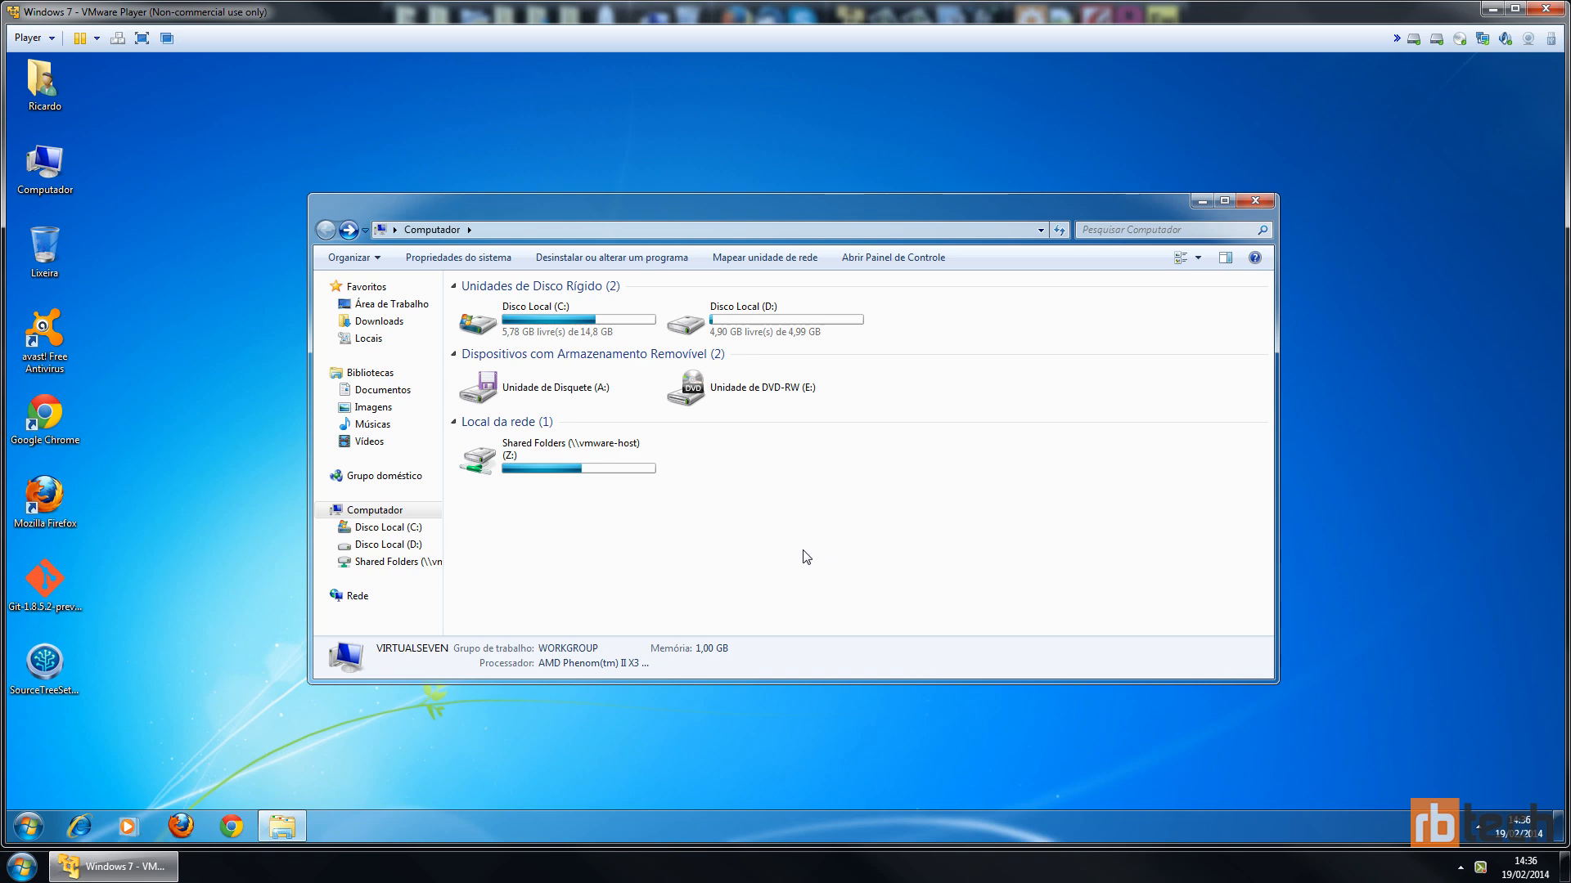
Look at the Usuários folder on Disco Local (C:) and return to the drive overview
click(574, 333)
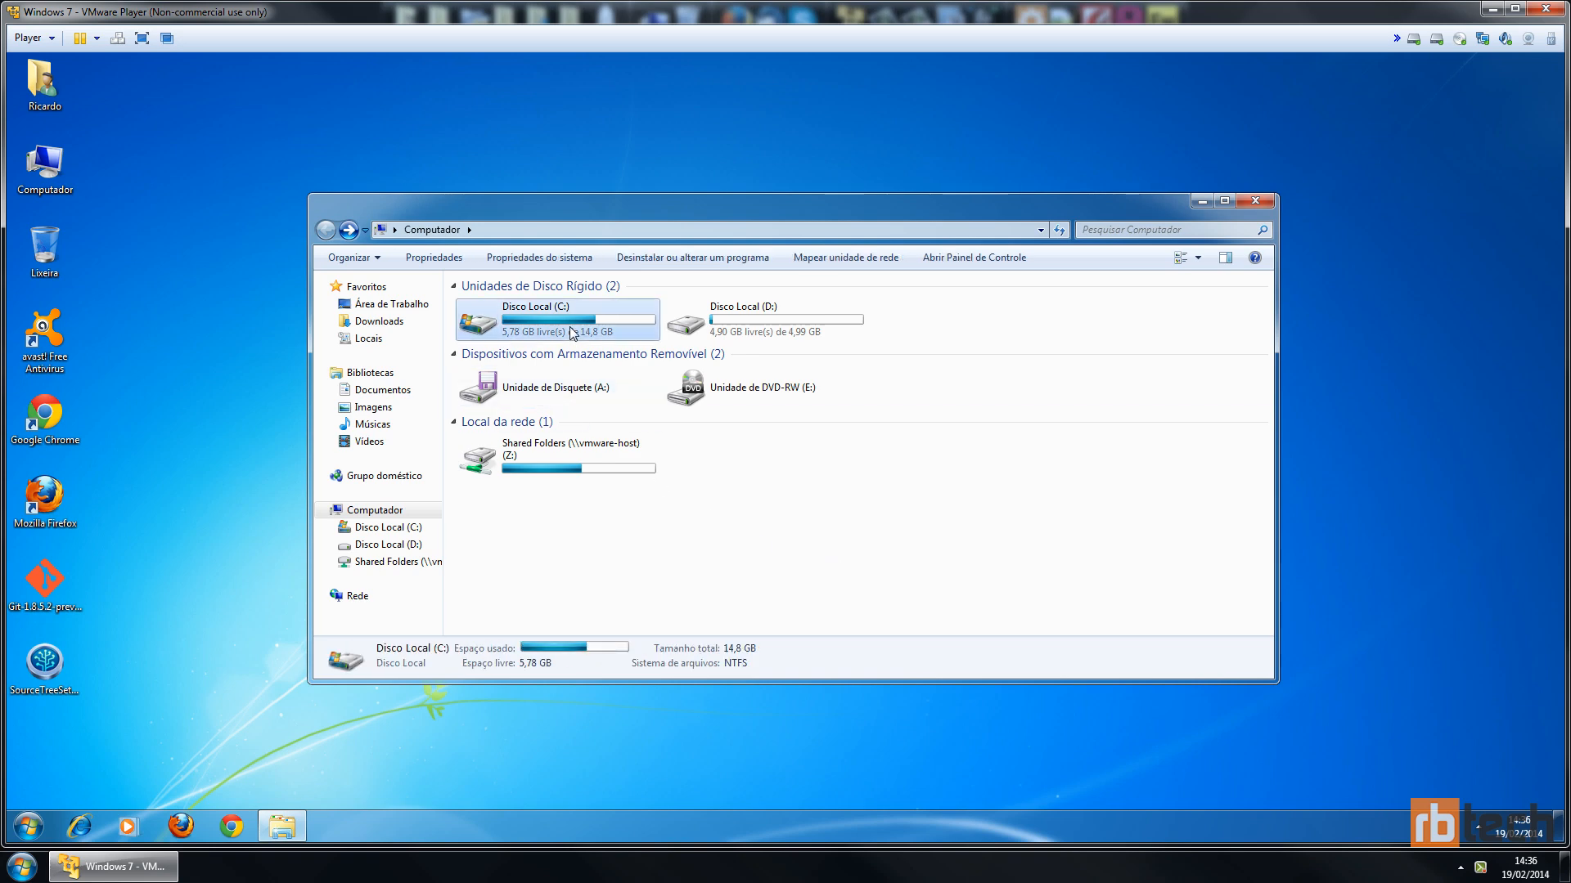
double_click(574, 332)
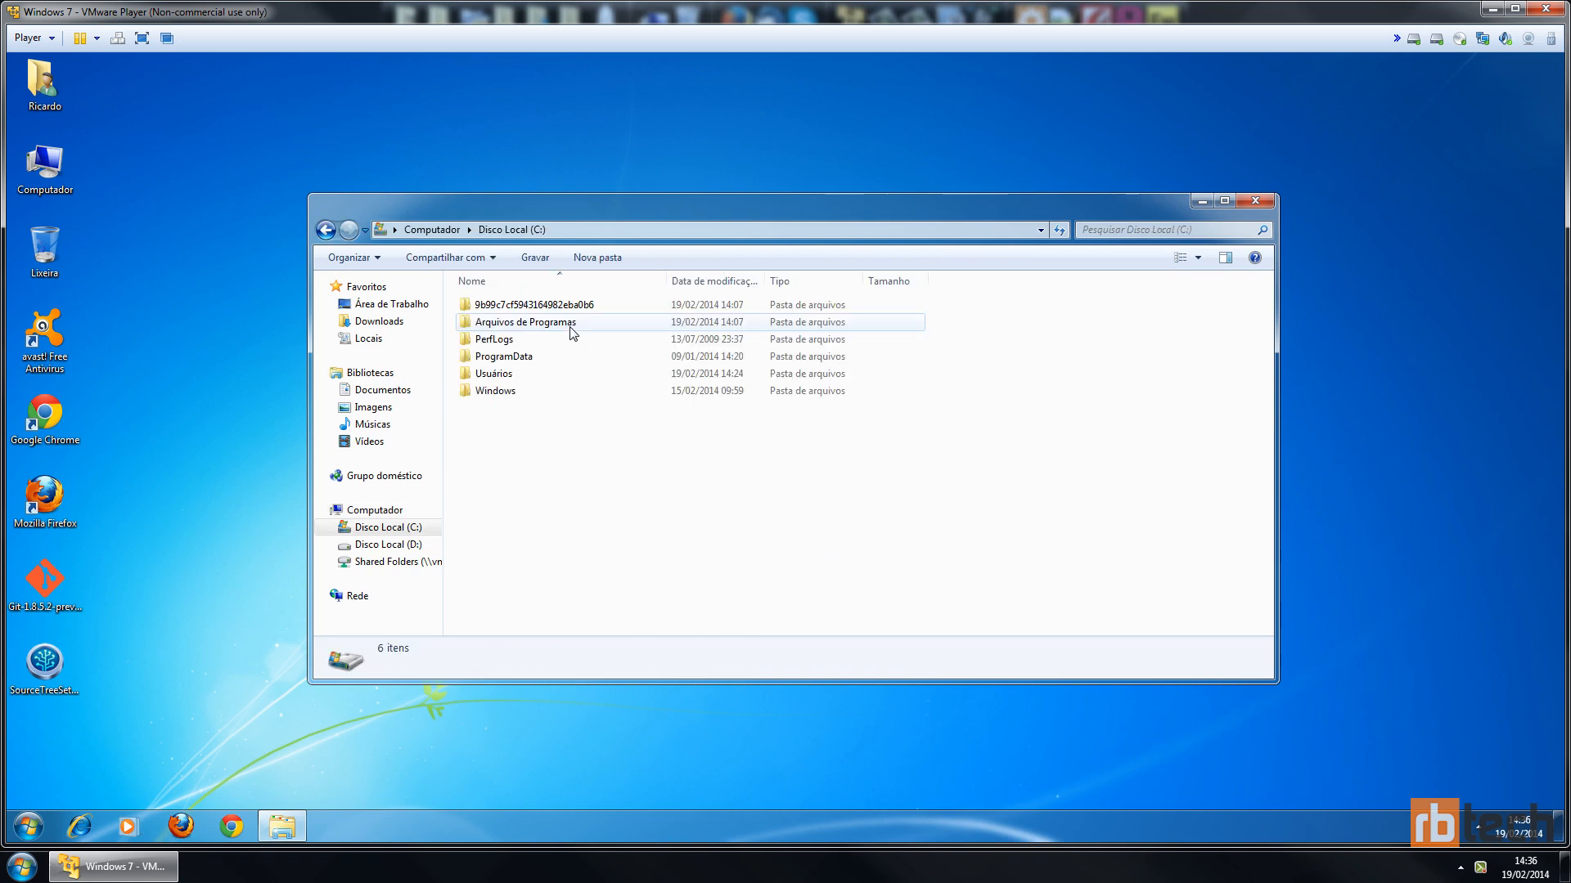
double_click(496, 377)
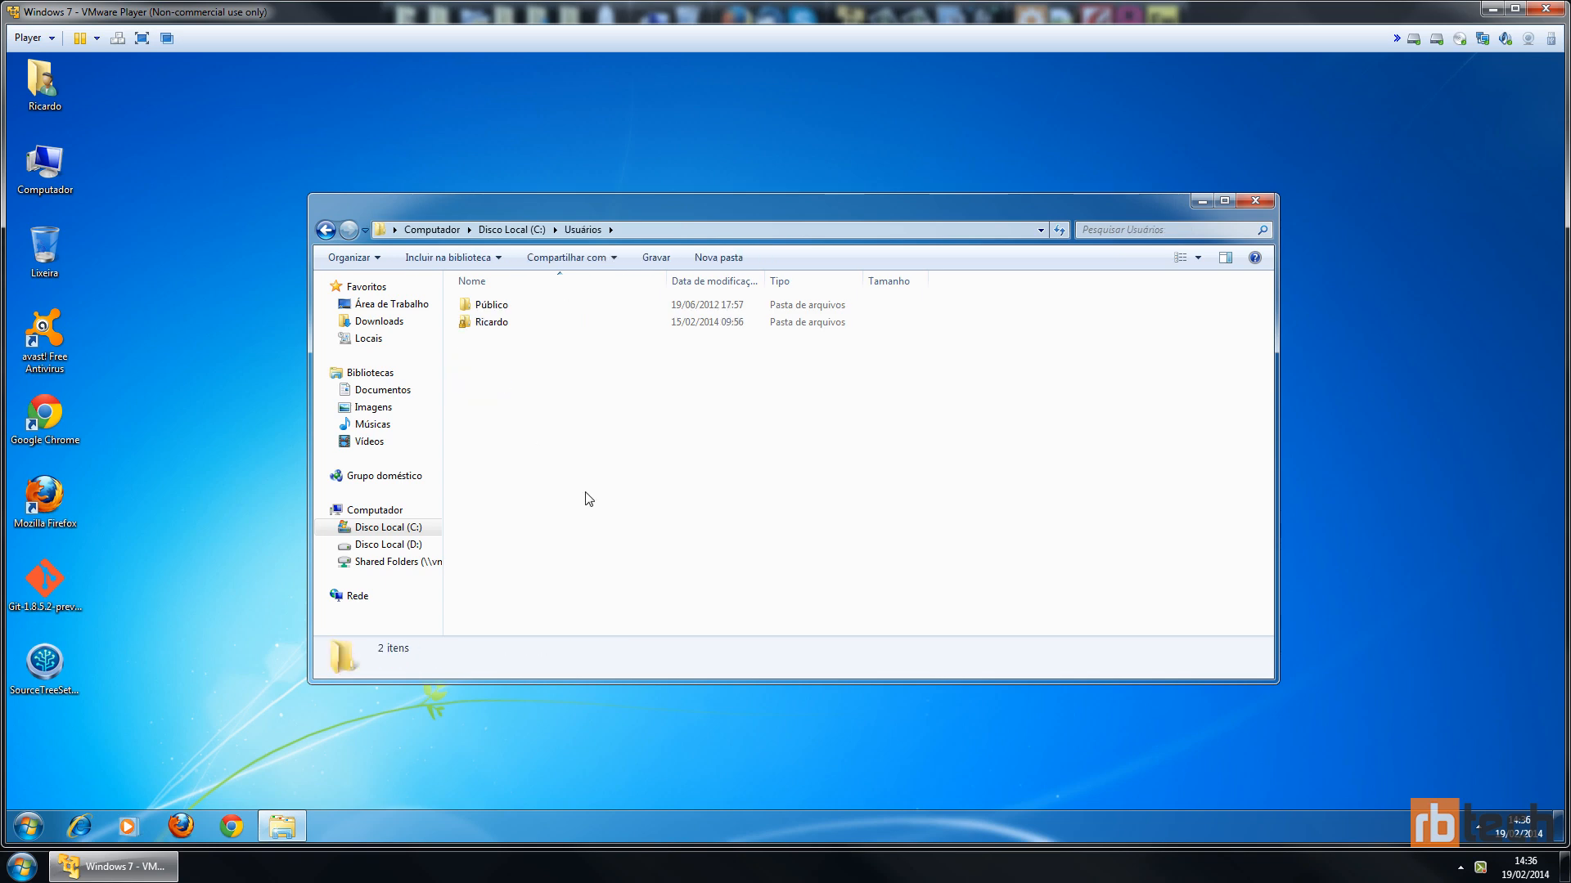
key(BackSpace)
key(BackSpace)
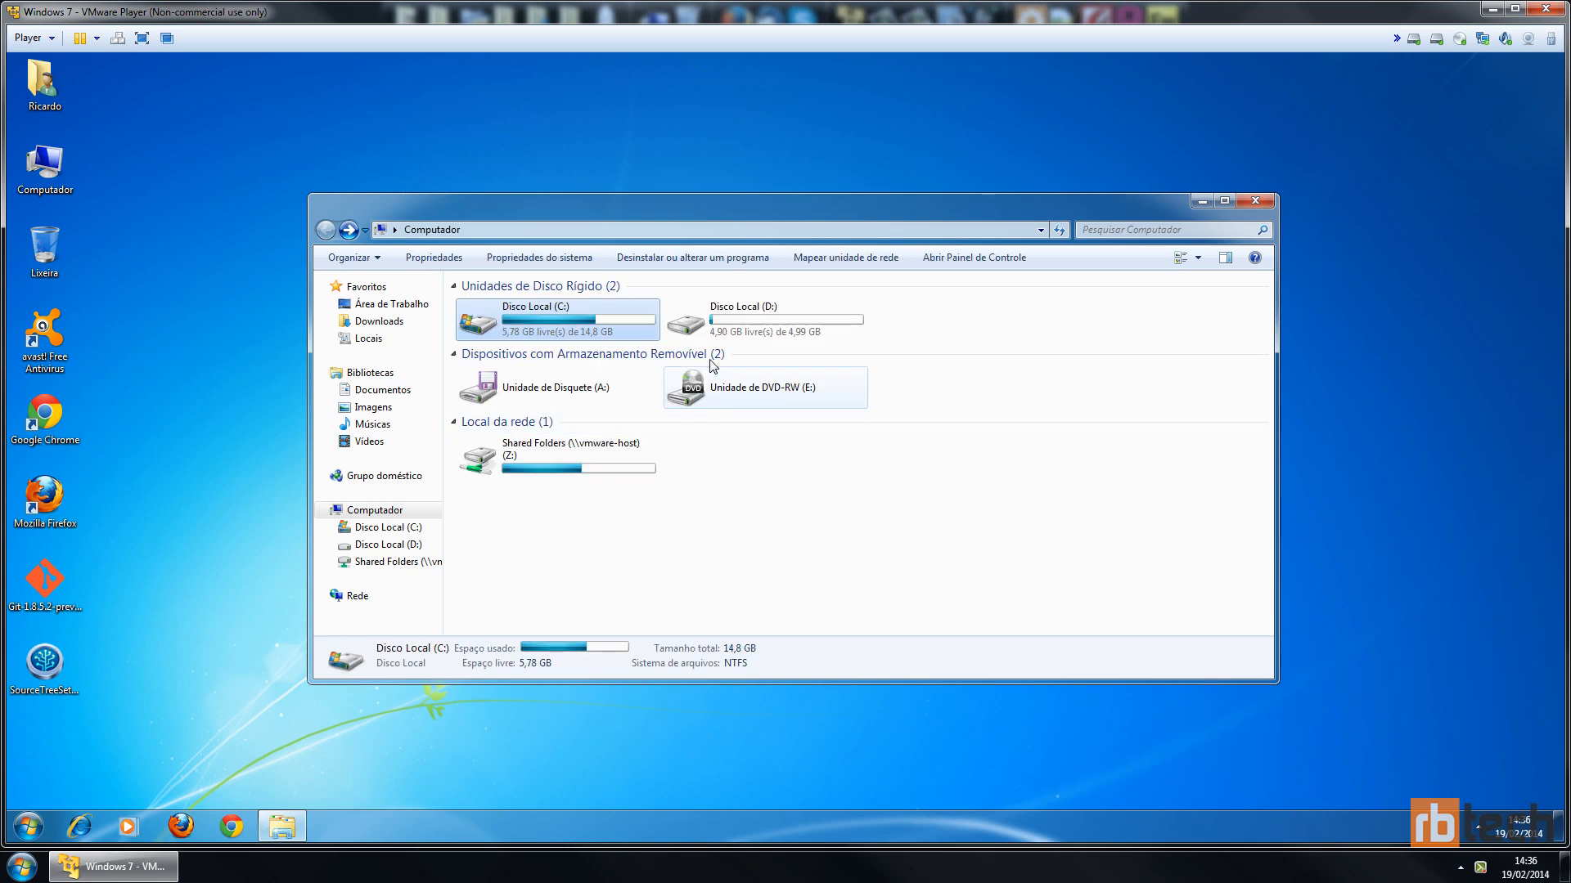
Examine the contents of Disco Local (D:) and compare the C: and D: drives in the Computador overview
click(715, 330)
double_click(716, 330)
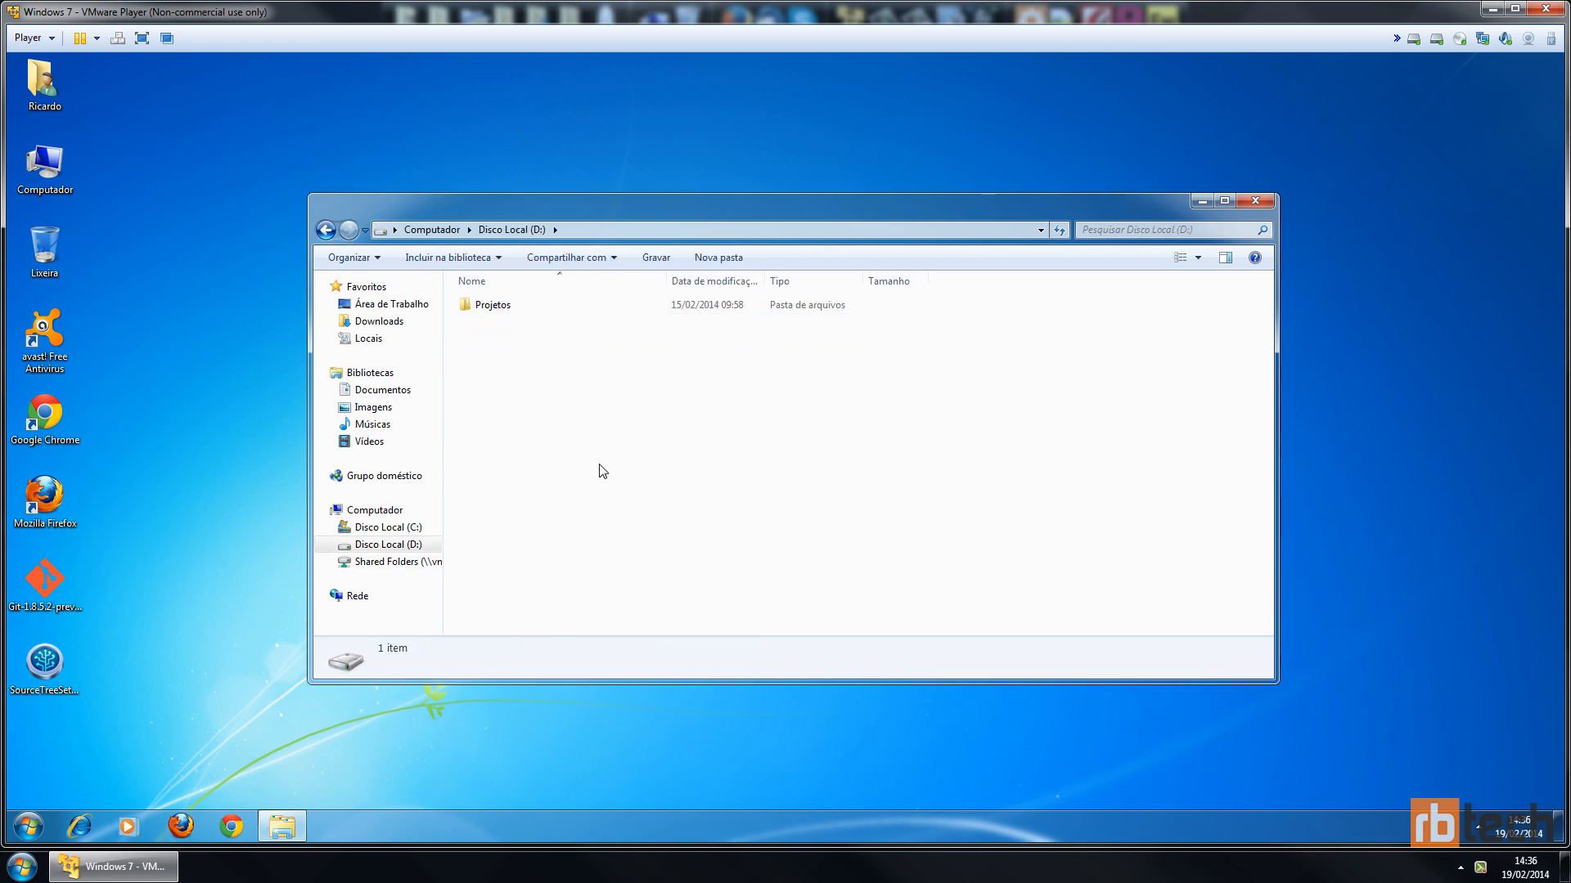
key(BackSpace)
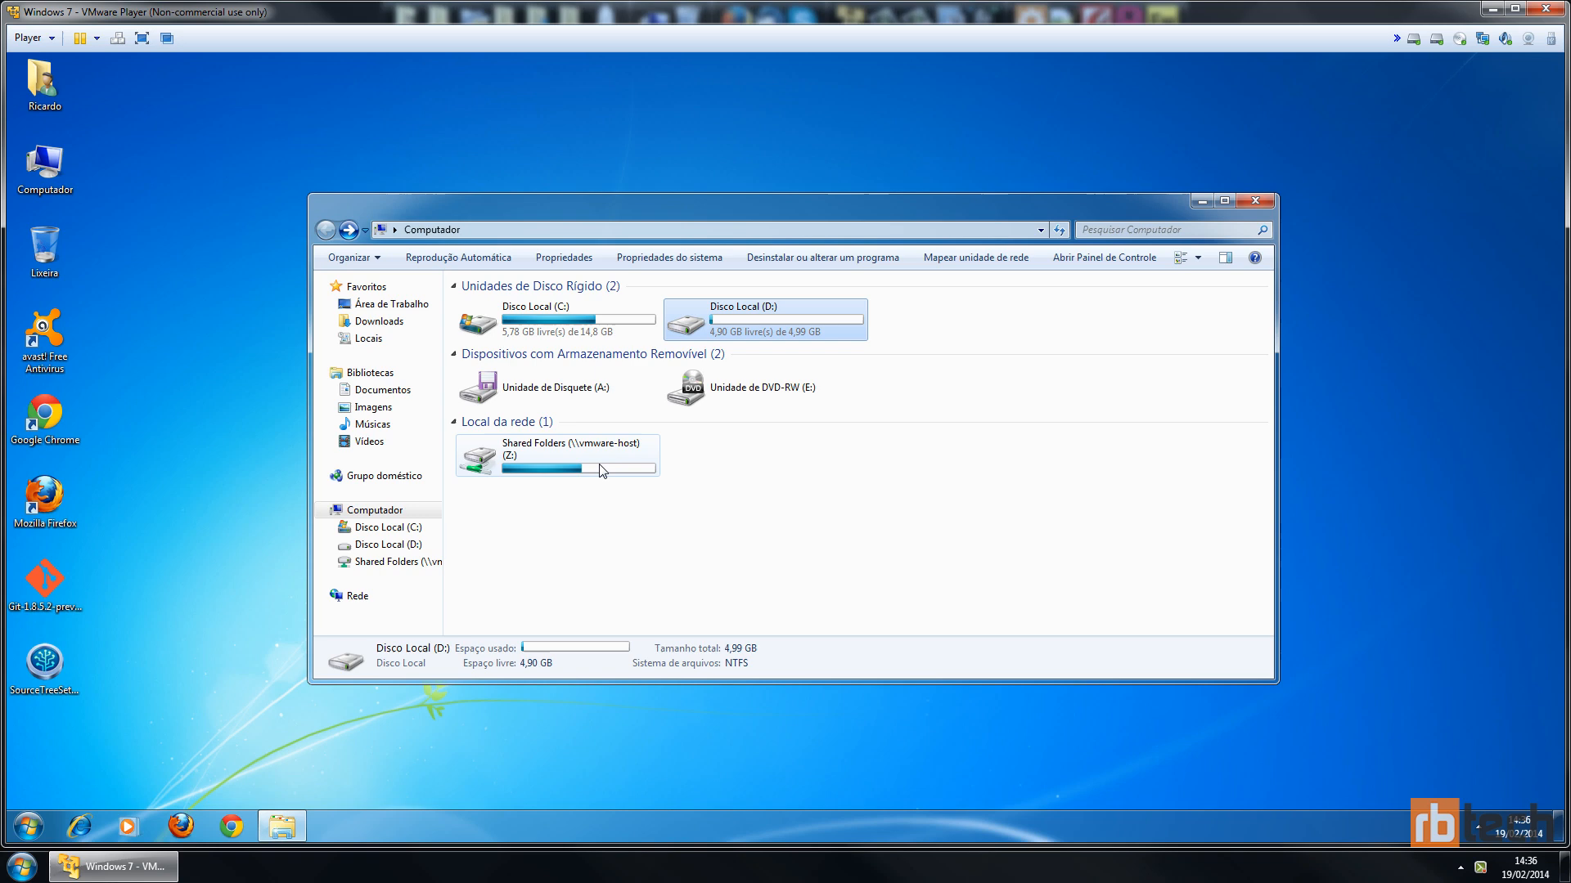
click(577, 335)
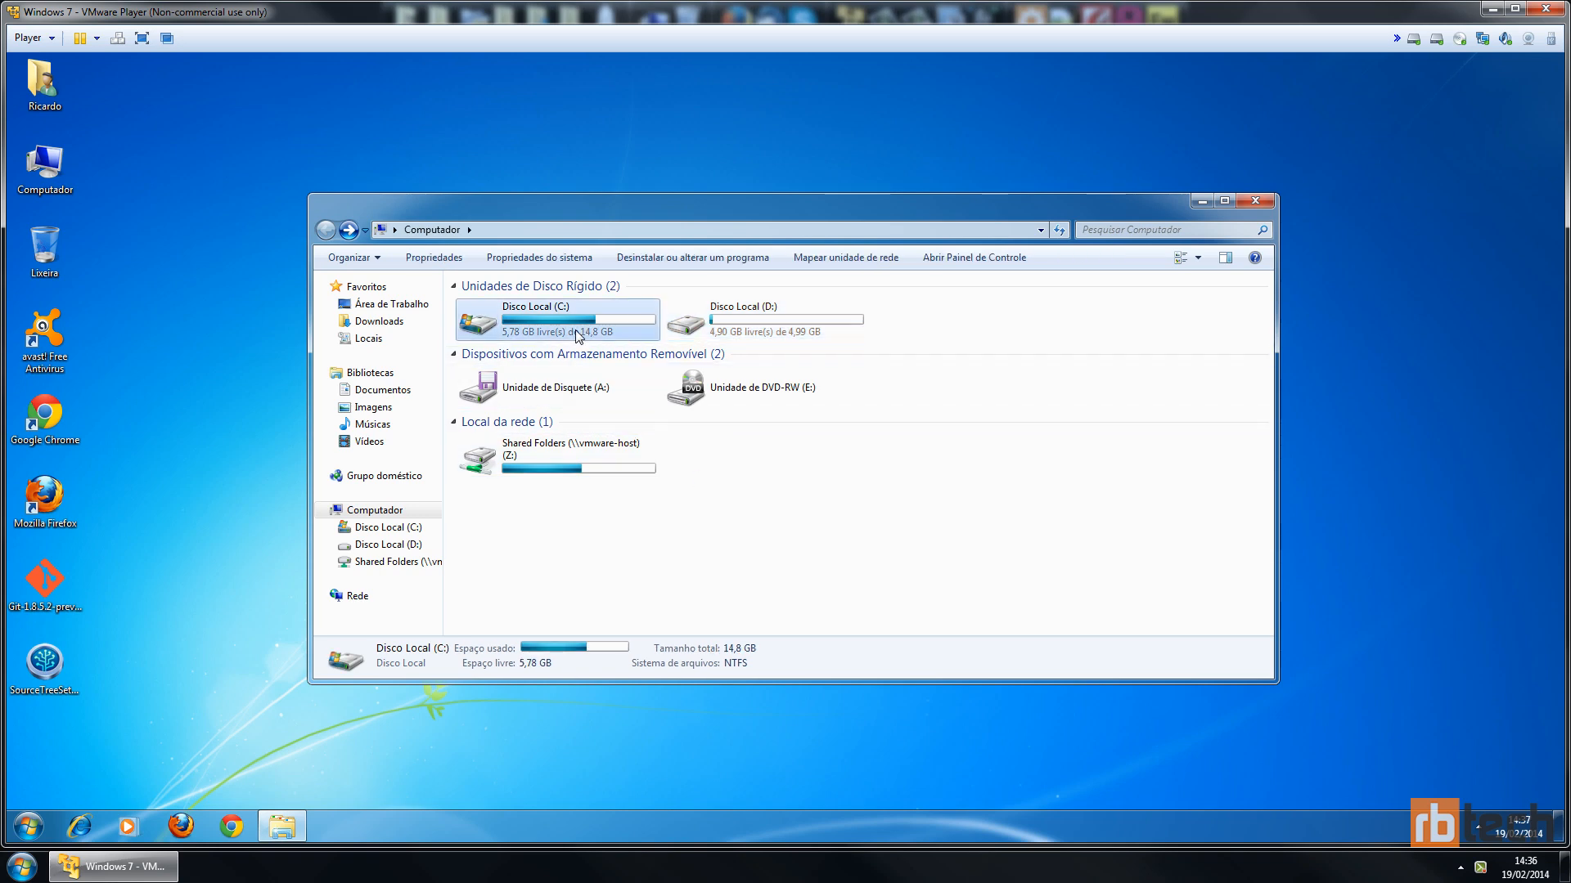
click(710, 319)
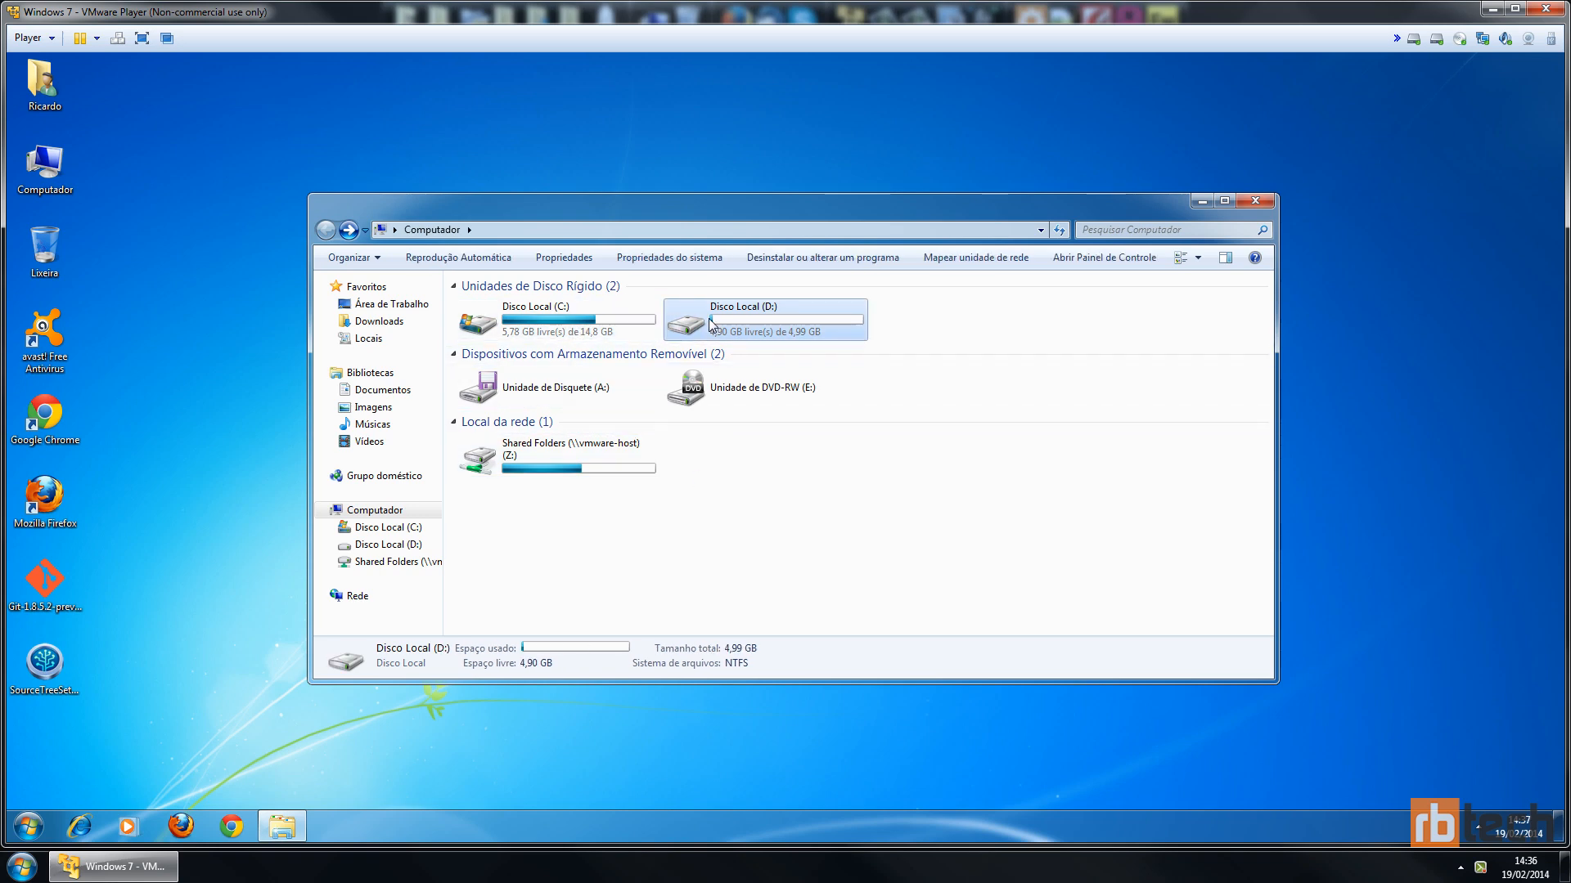
click(808, 547)
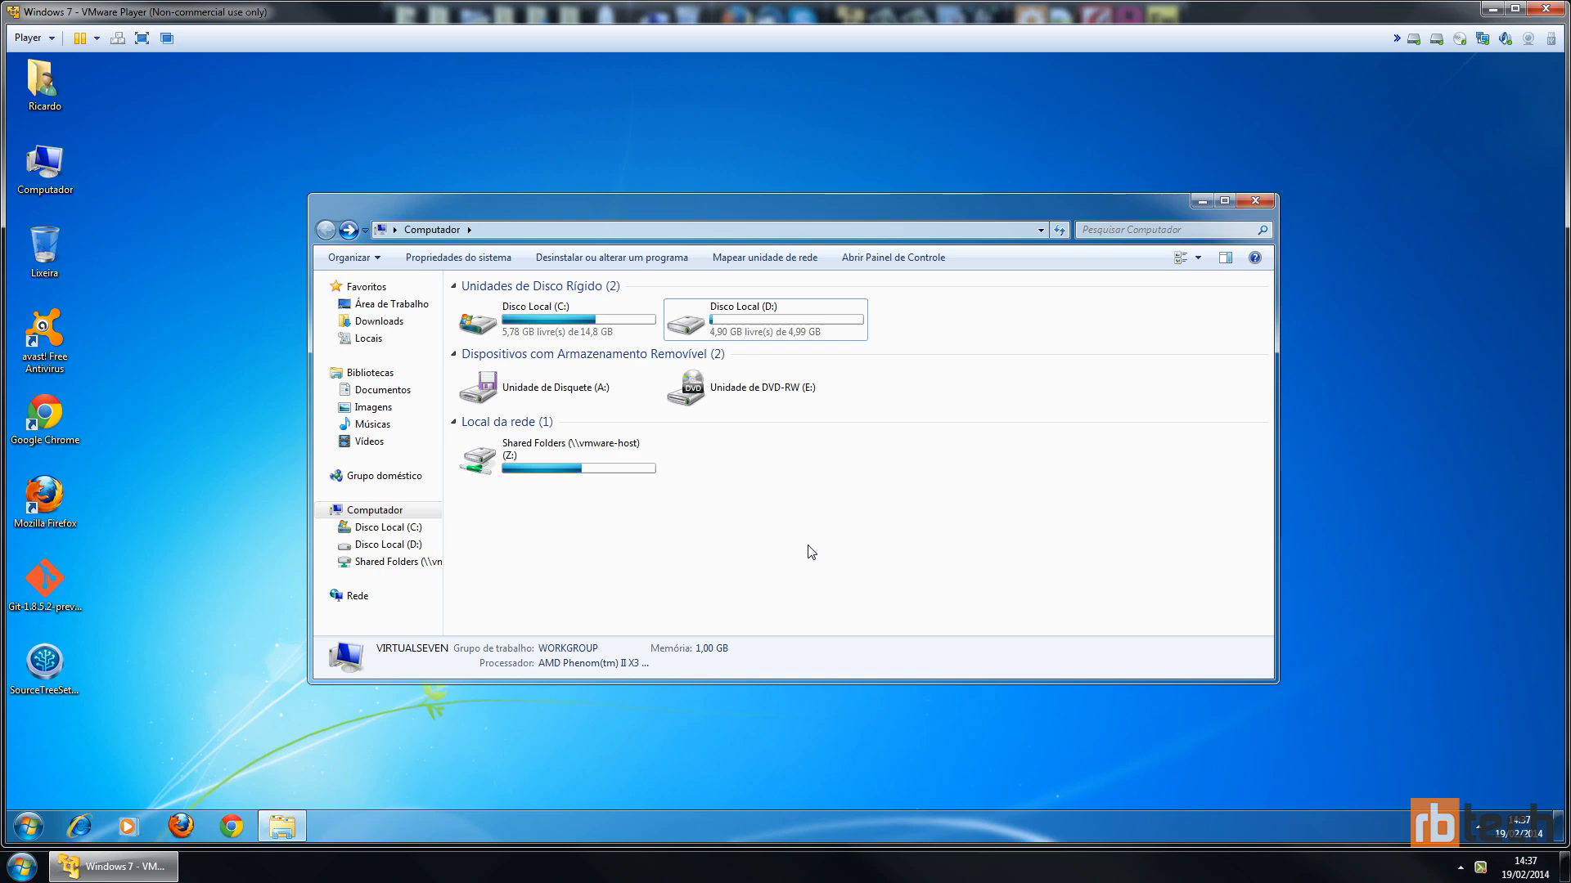
Open cmd as administrator, activate the built-in account with "net user Administrador /active:yes", and exit the prompt
key(super)
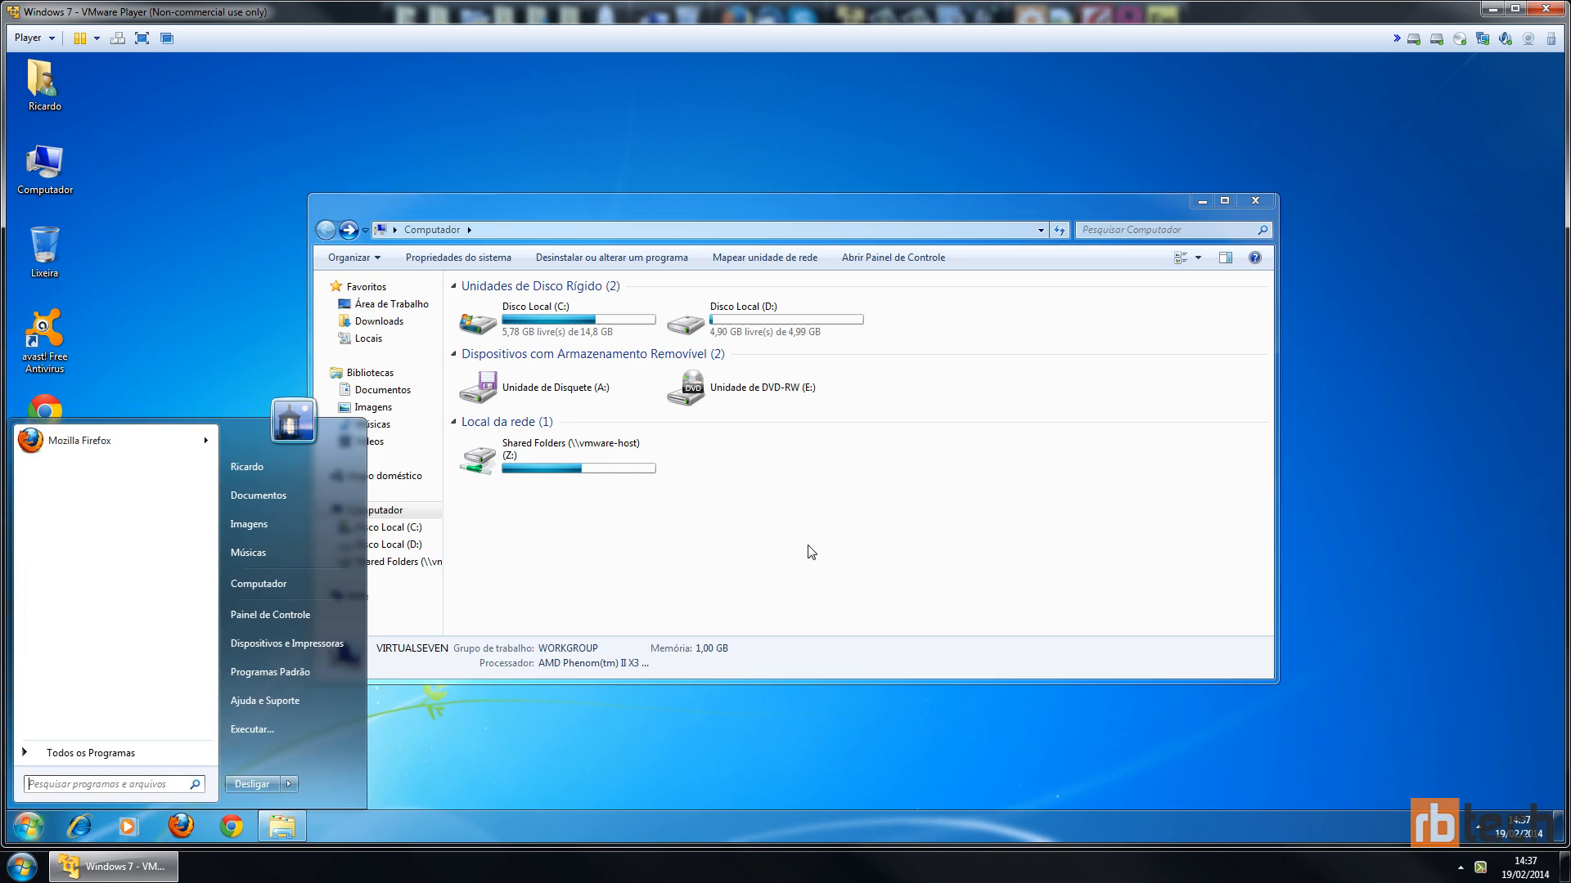
text(cmd)
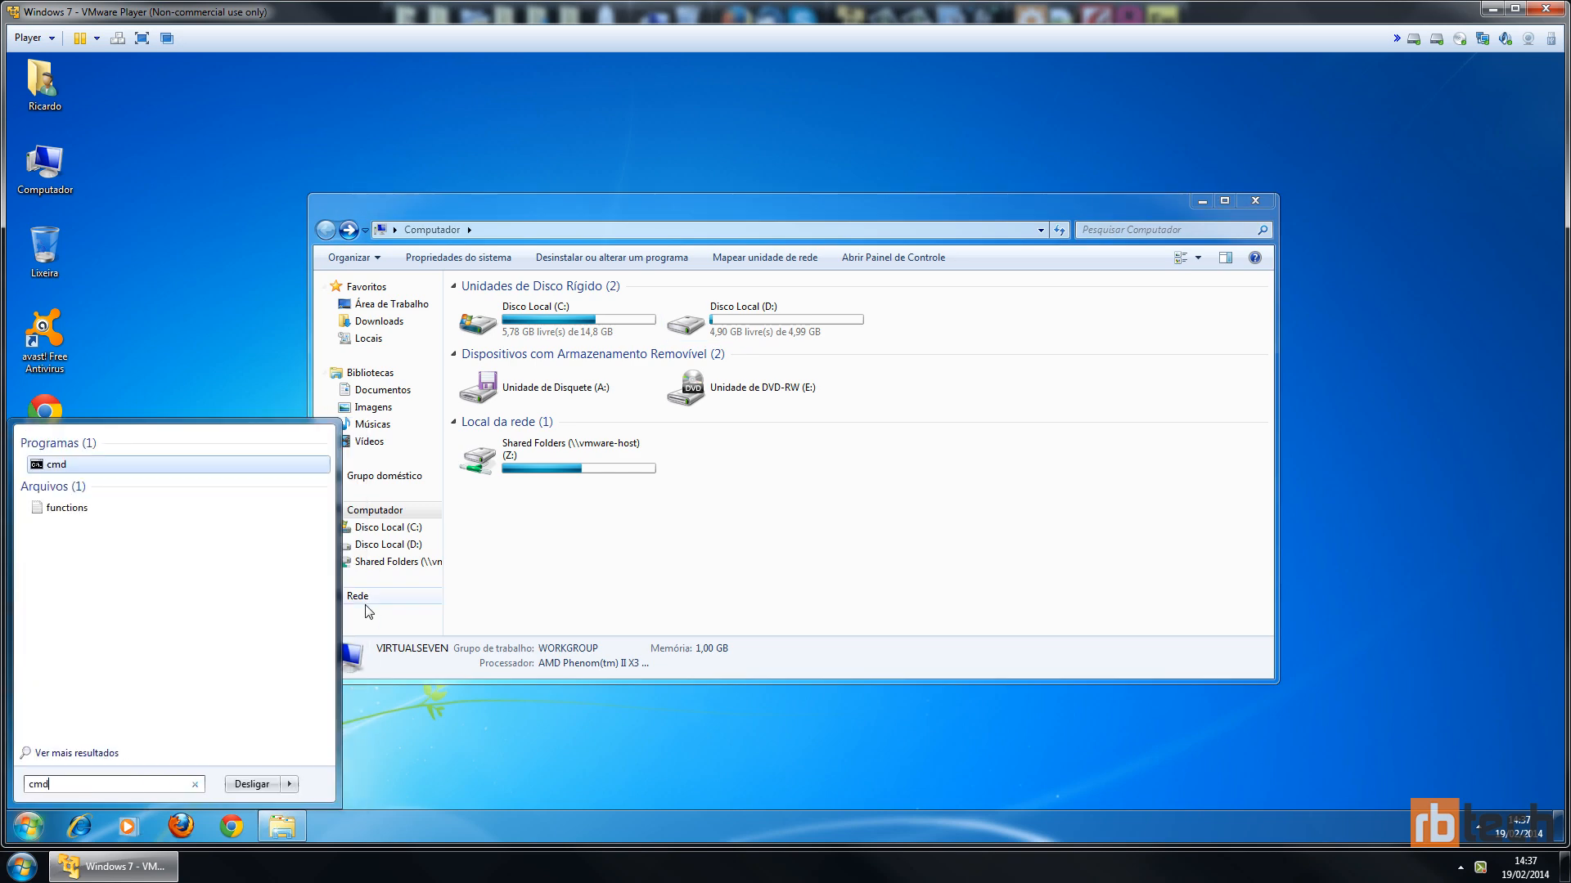
right_click(69, 464)
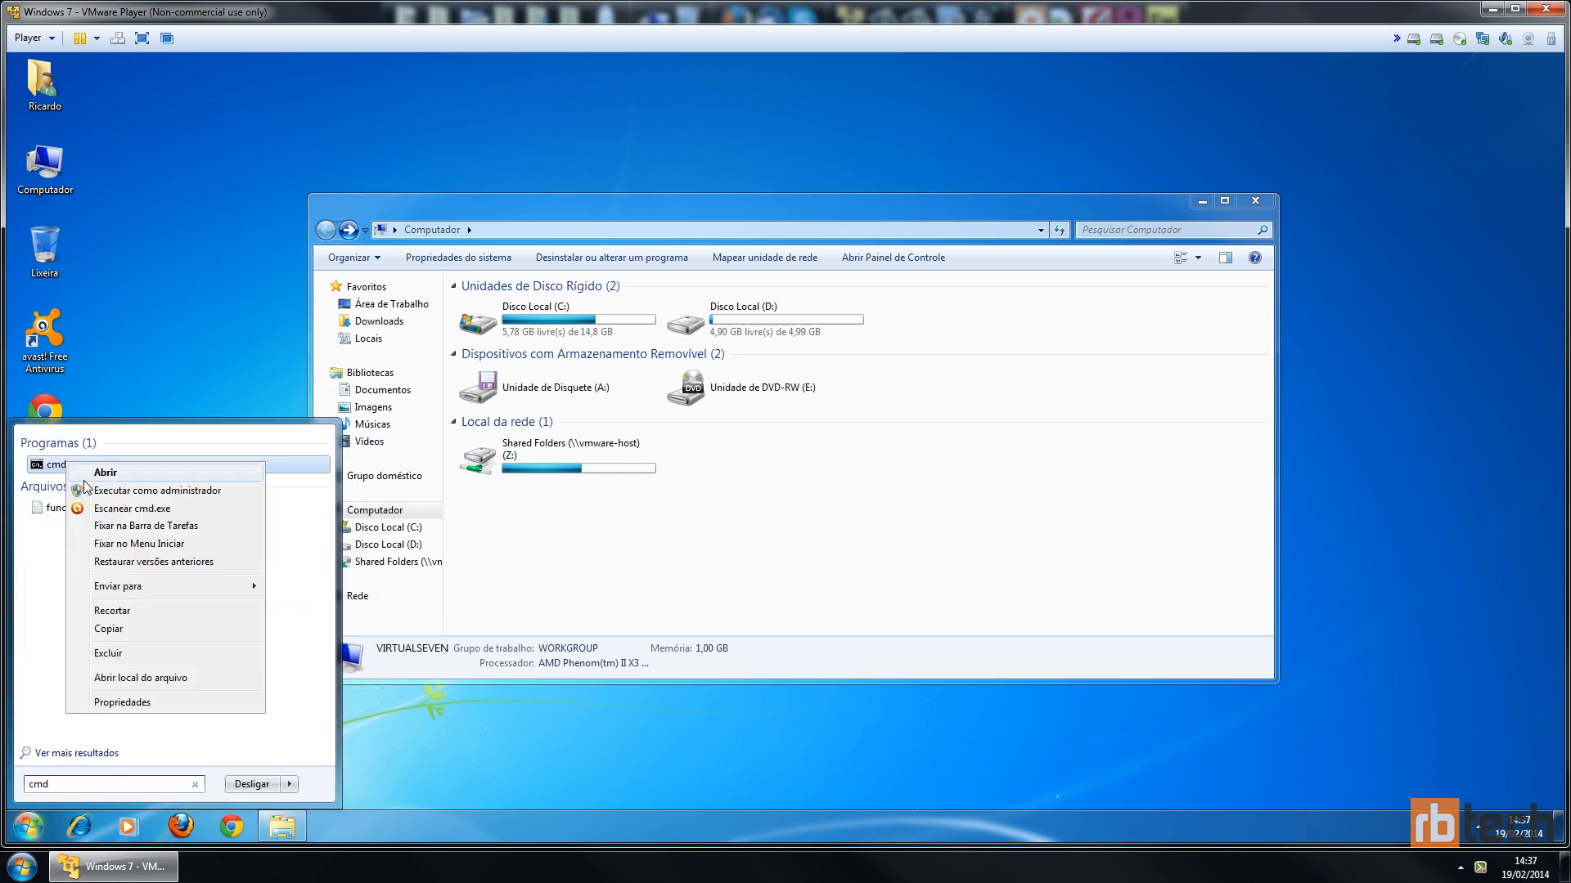
click(220, 492)
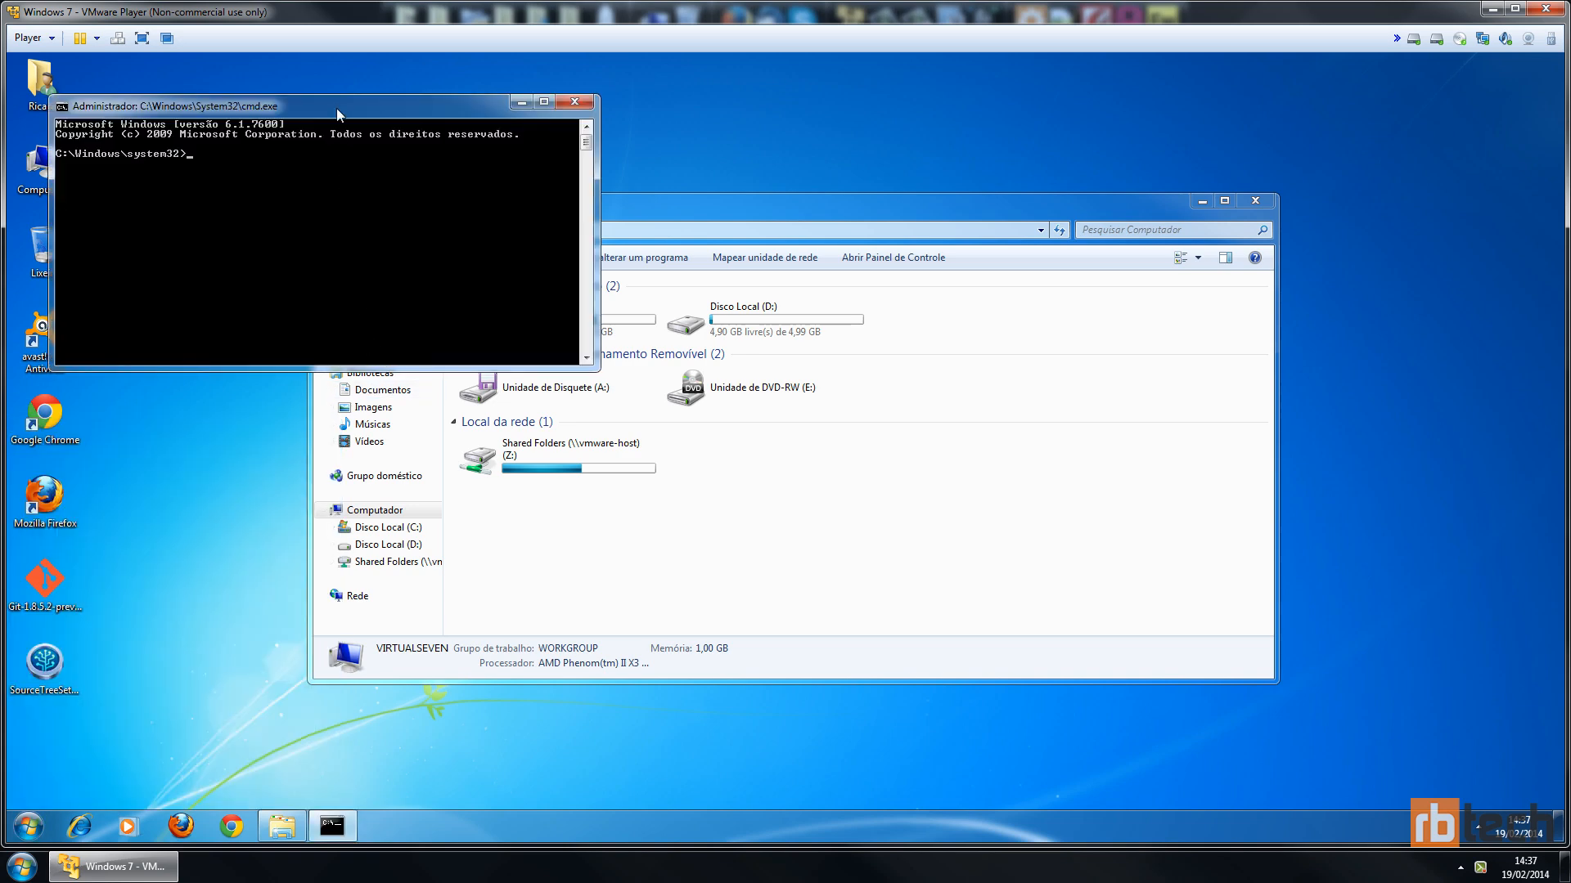
drag(336, 108, 791, 321)
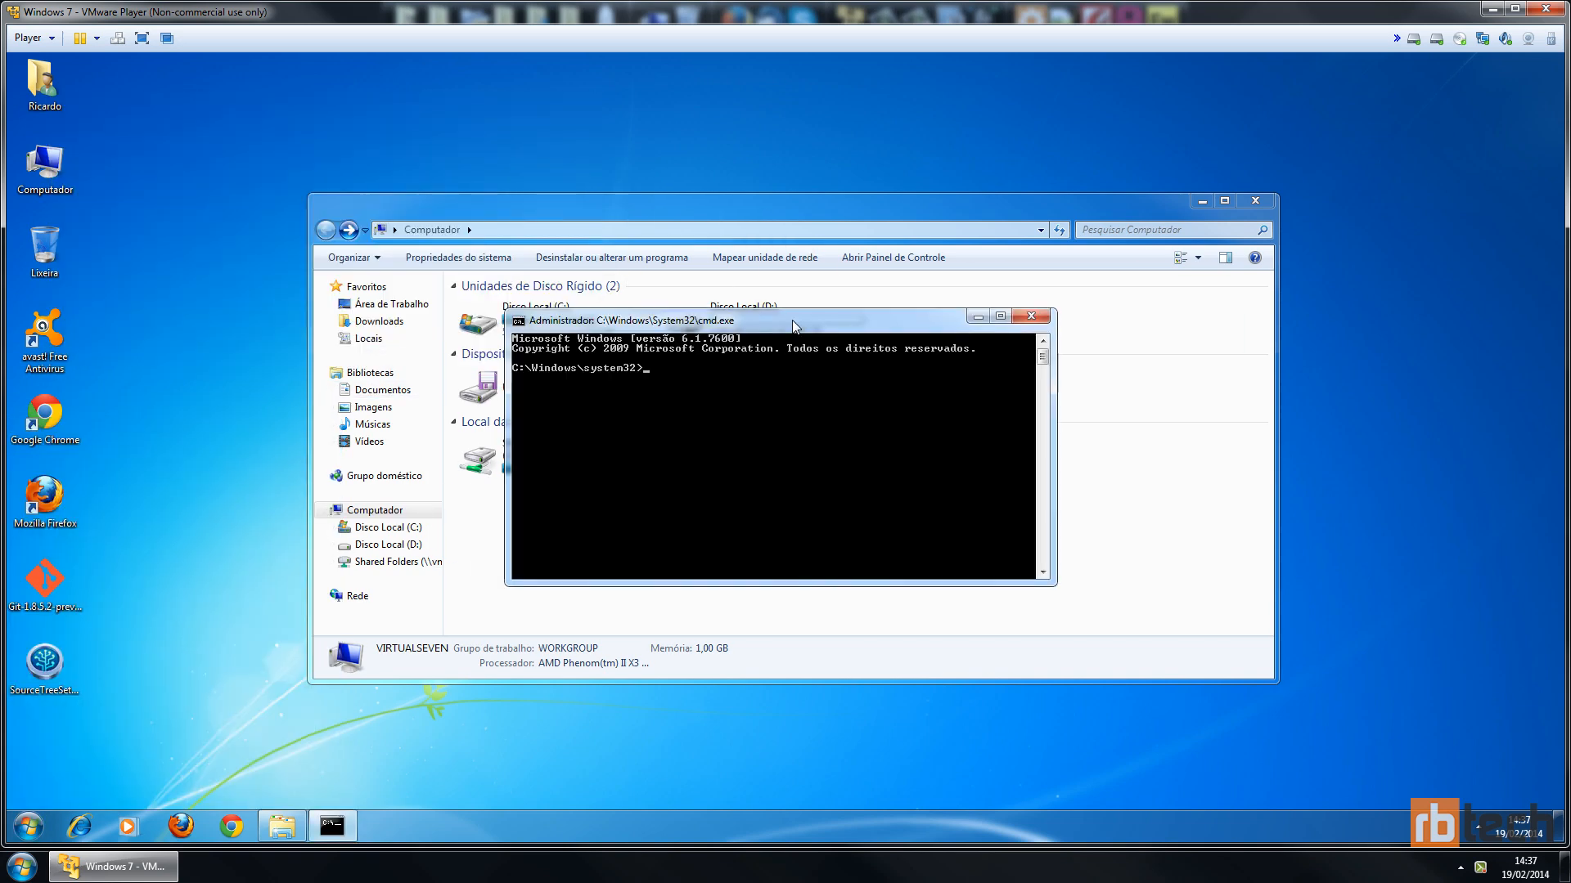
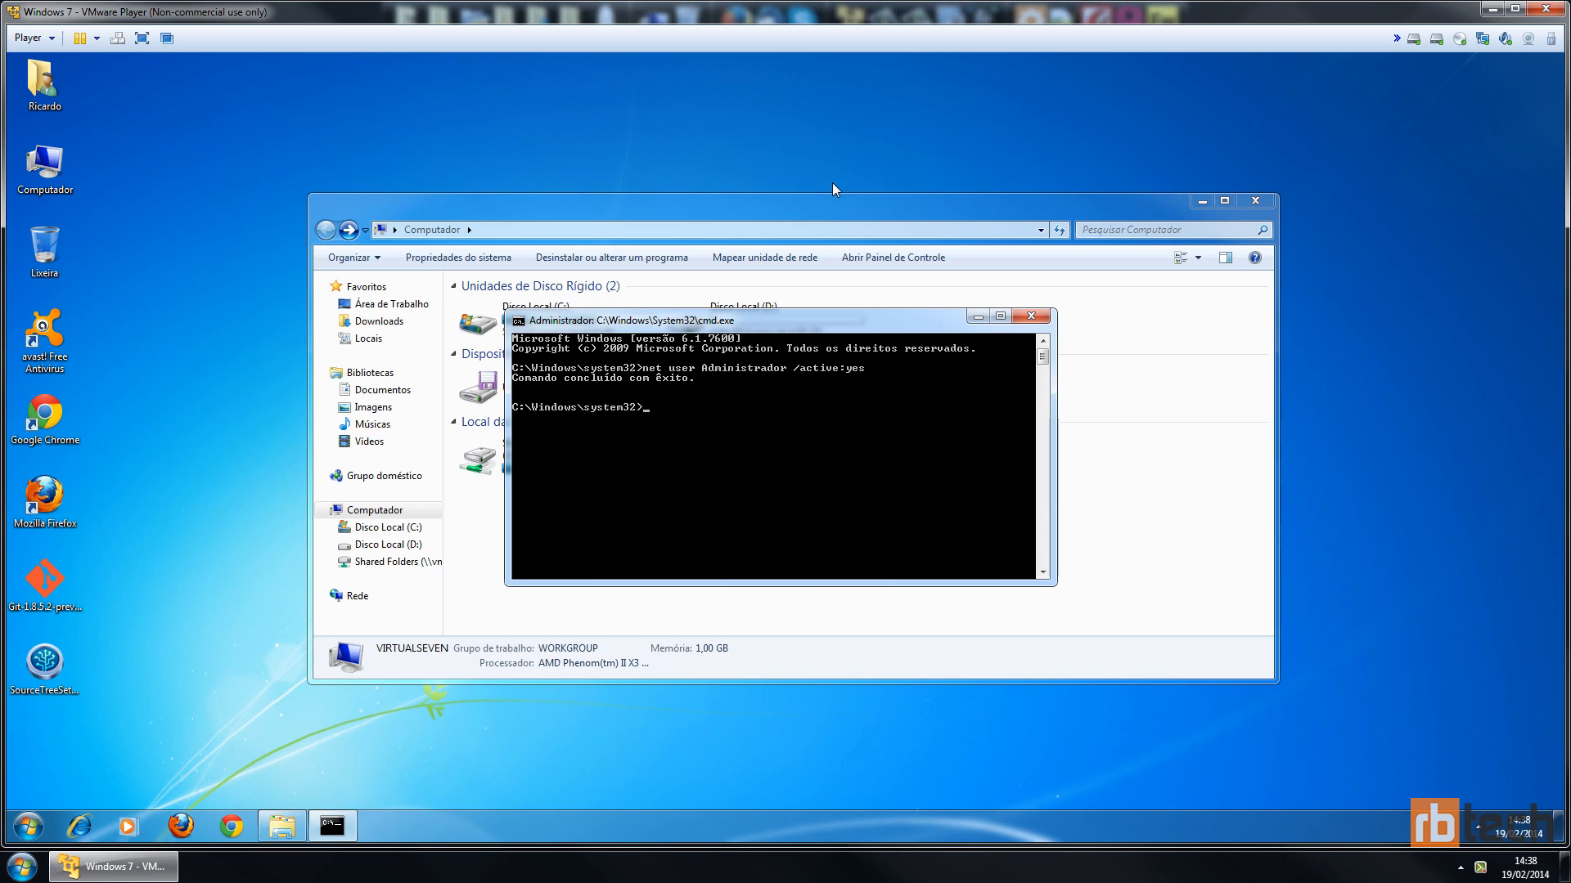
text(exit)
key(Return)
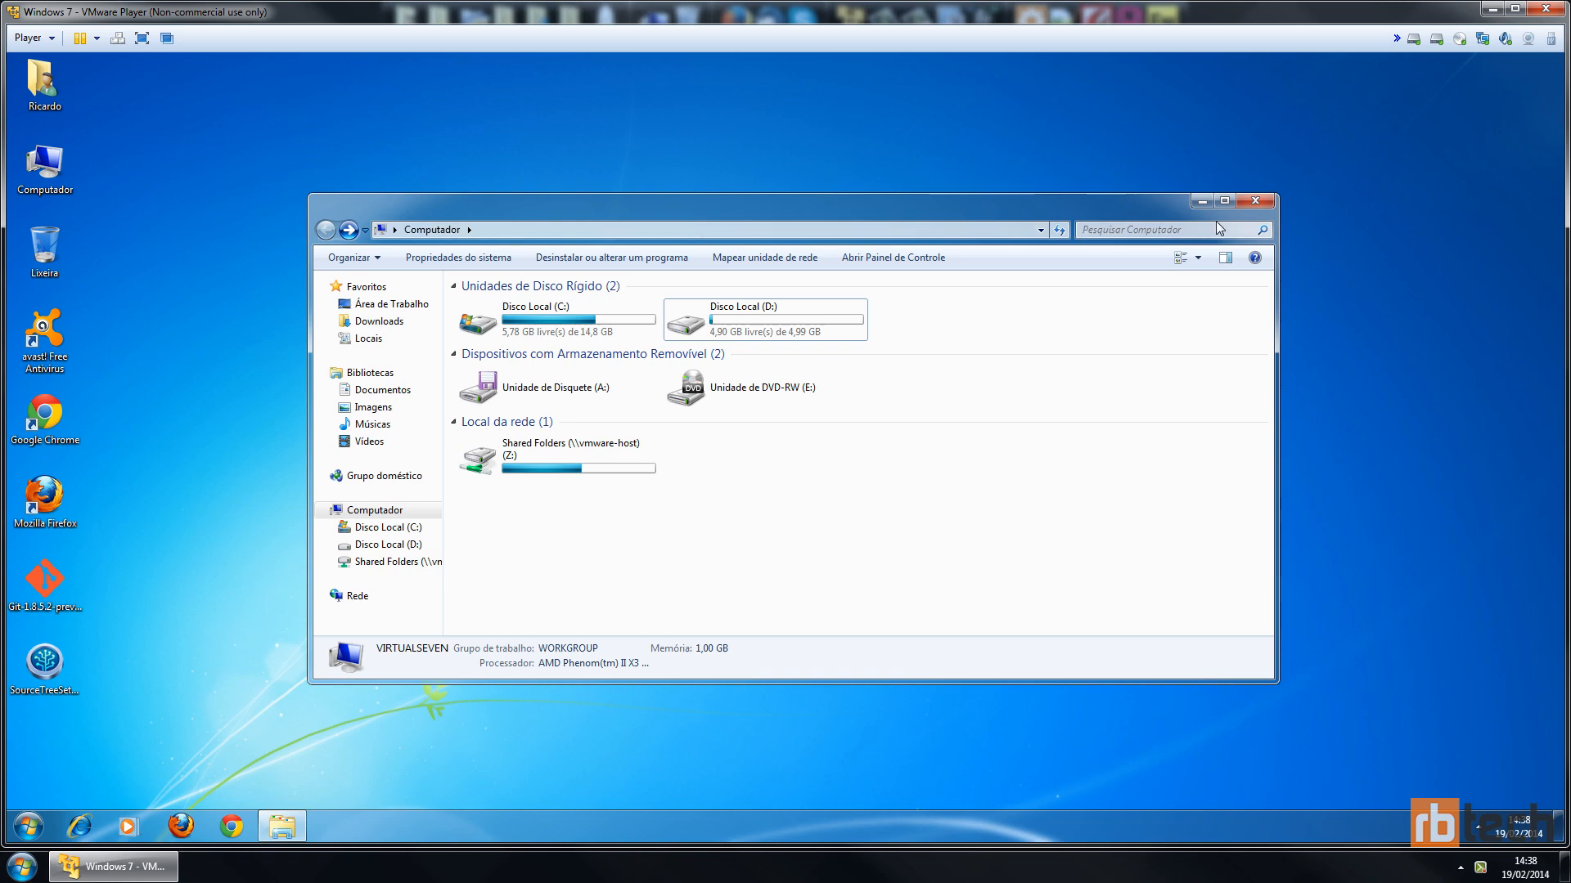
Close the Computador window, log off the current account and log on as Administrador
click(1255, 201)
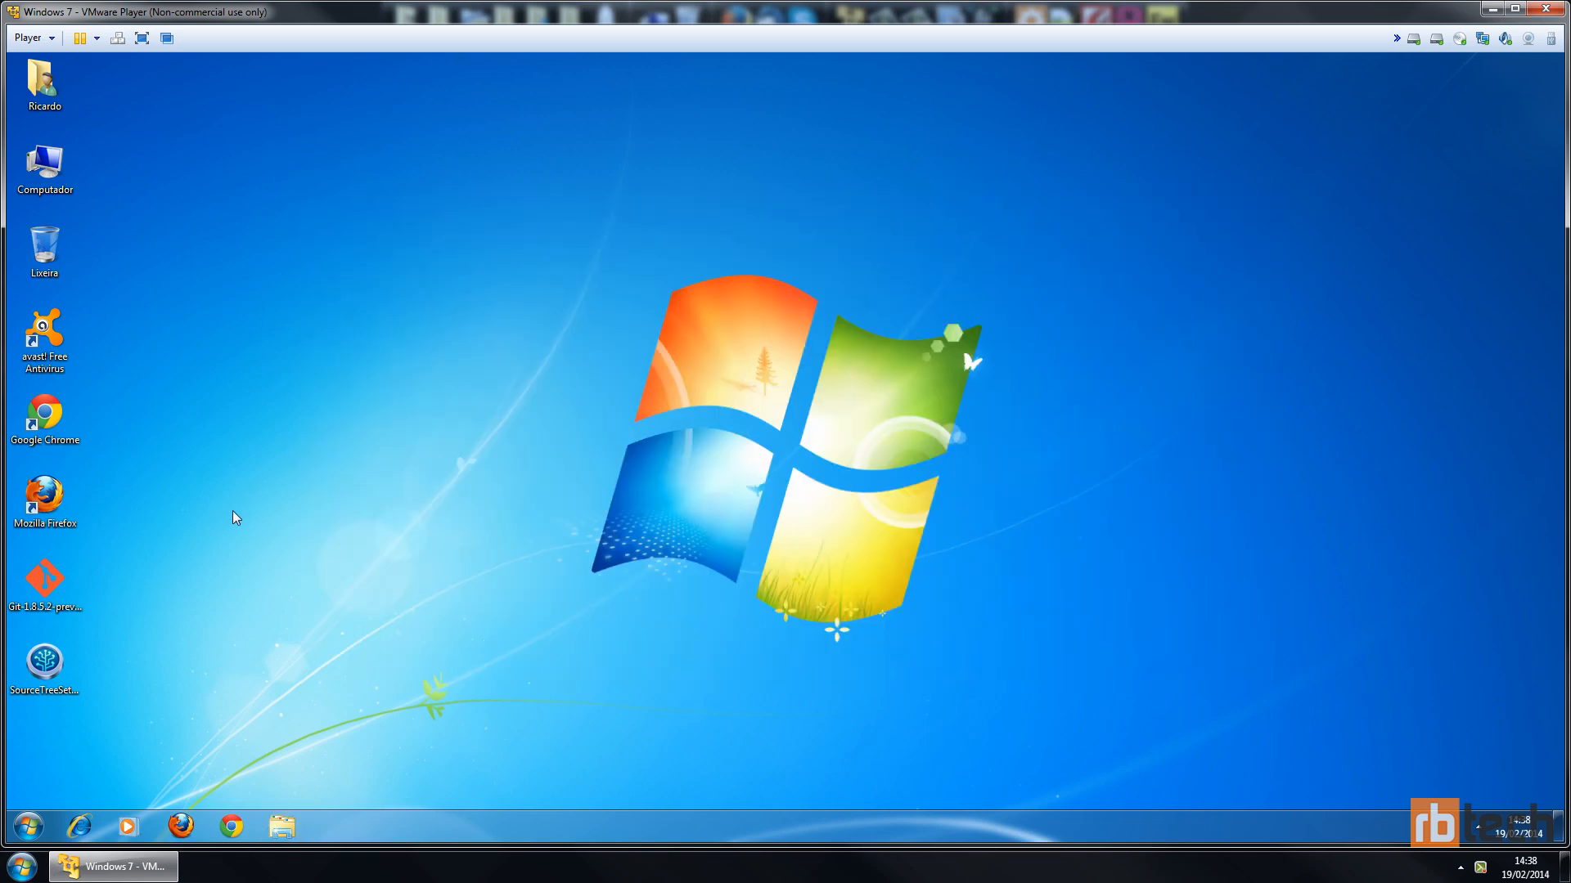
click(27, 829)
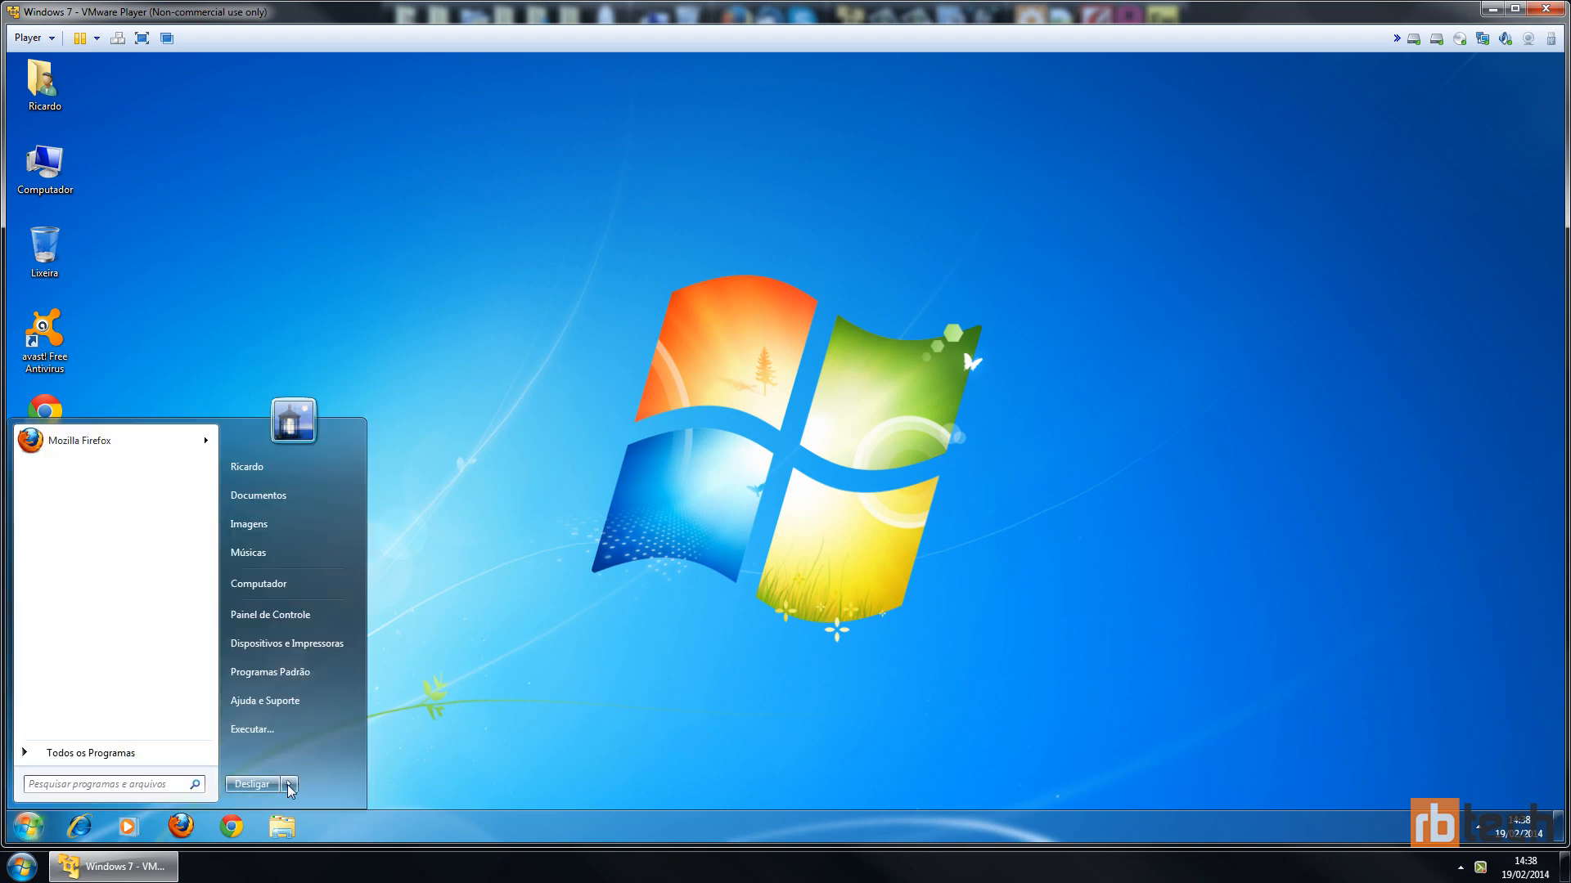
mouse_move(290, 787)
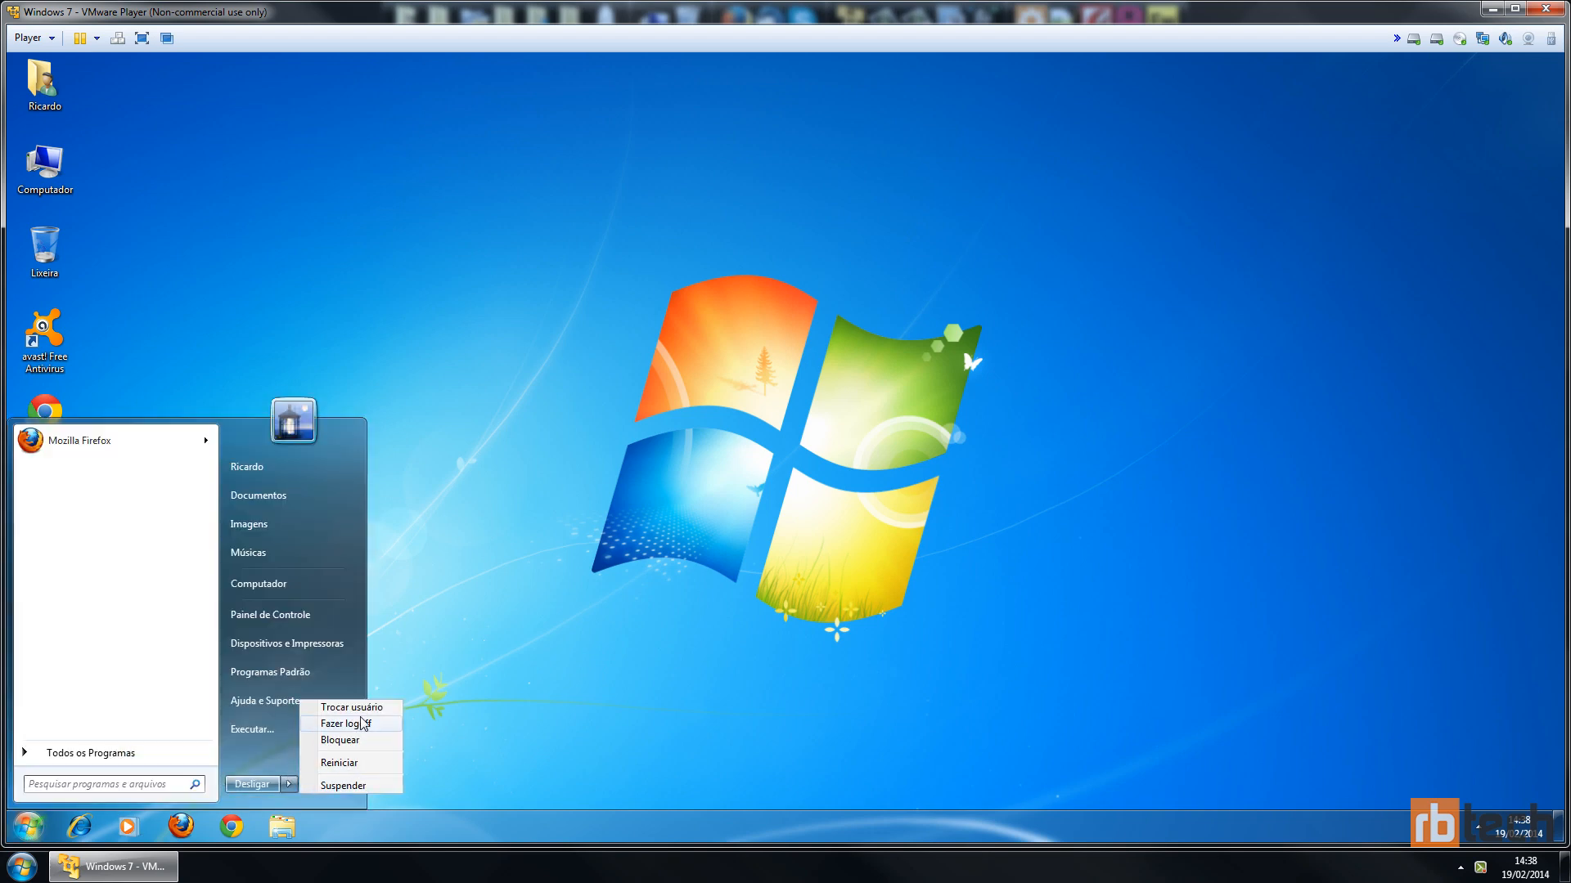
click(394, 727)
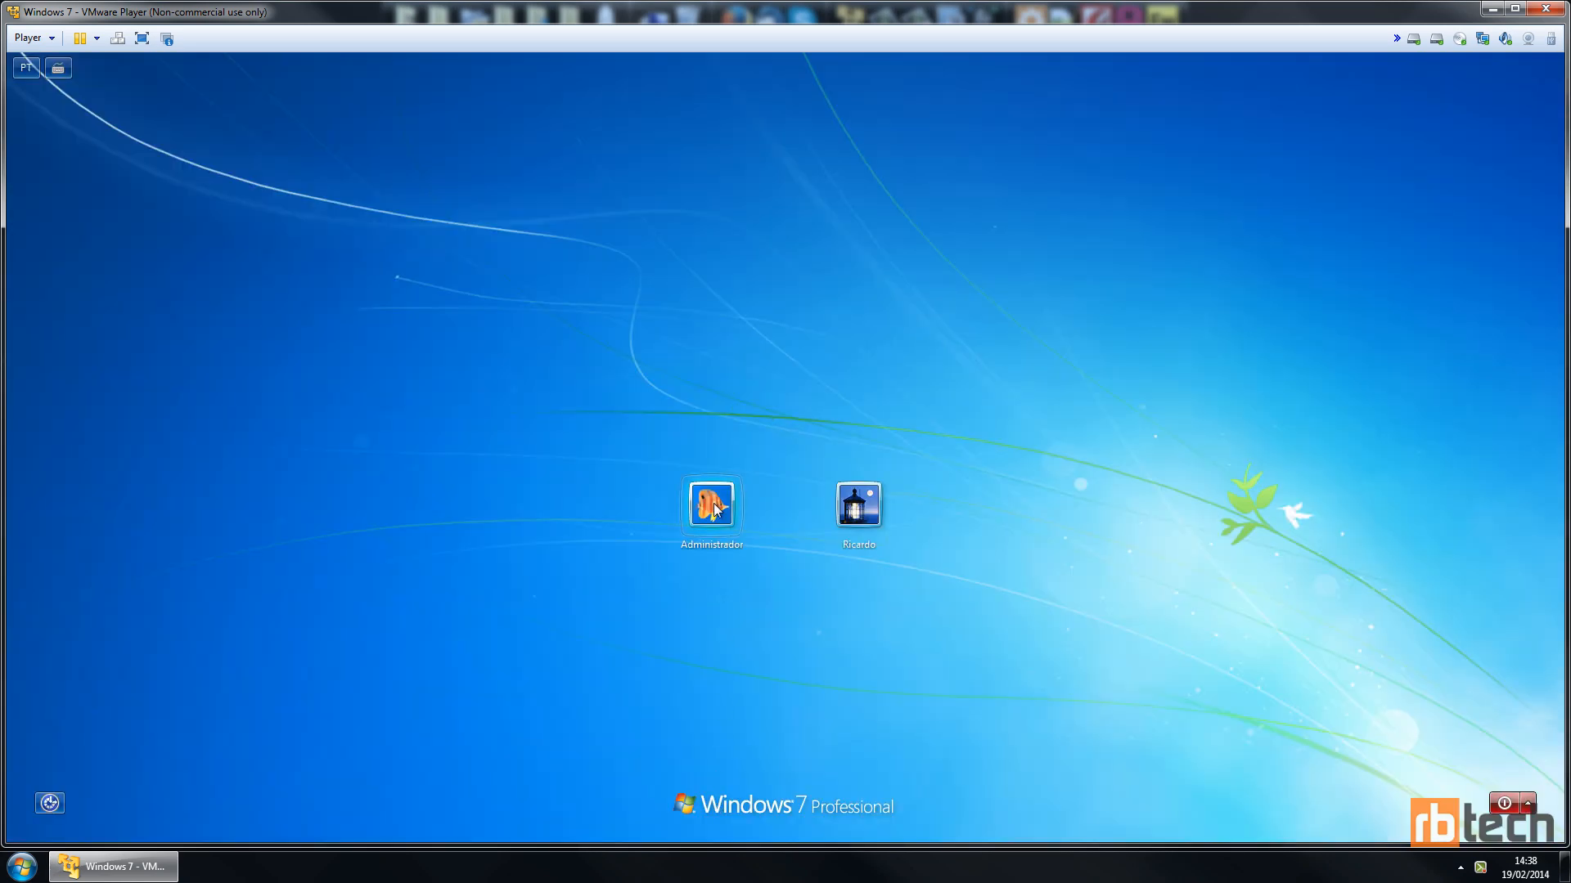
click(711, 505)
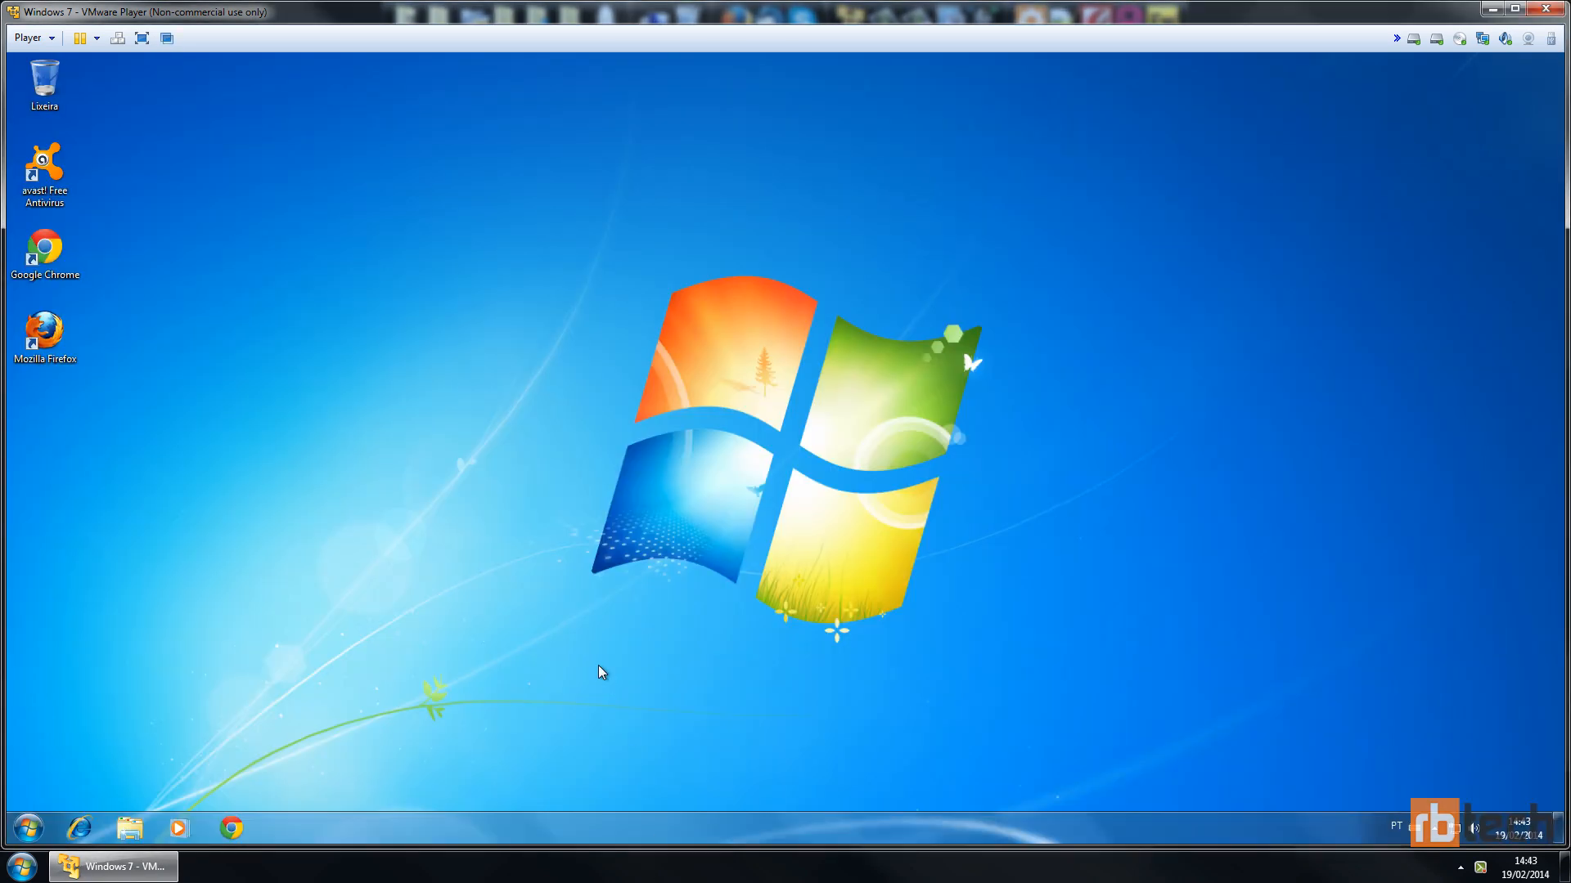
Open a cmd window with administrator rights in the Administrador session
key(super)
text(cmd)
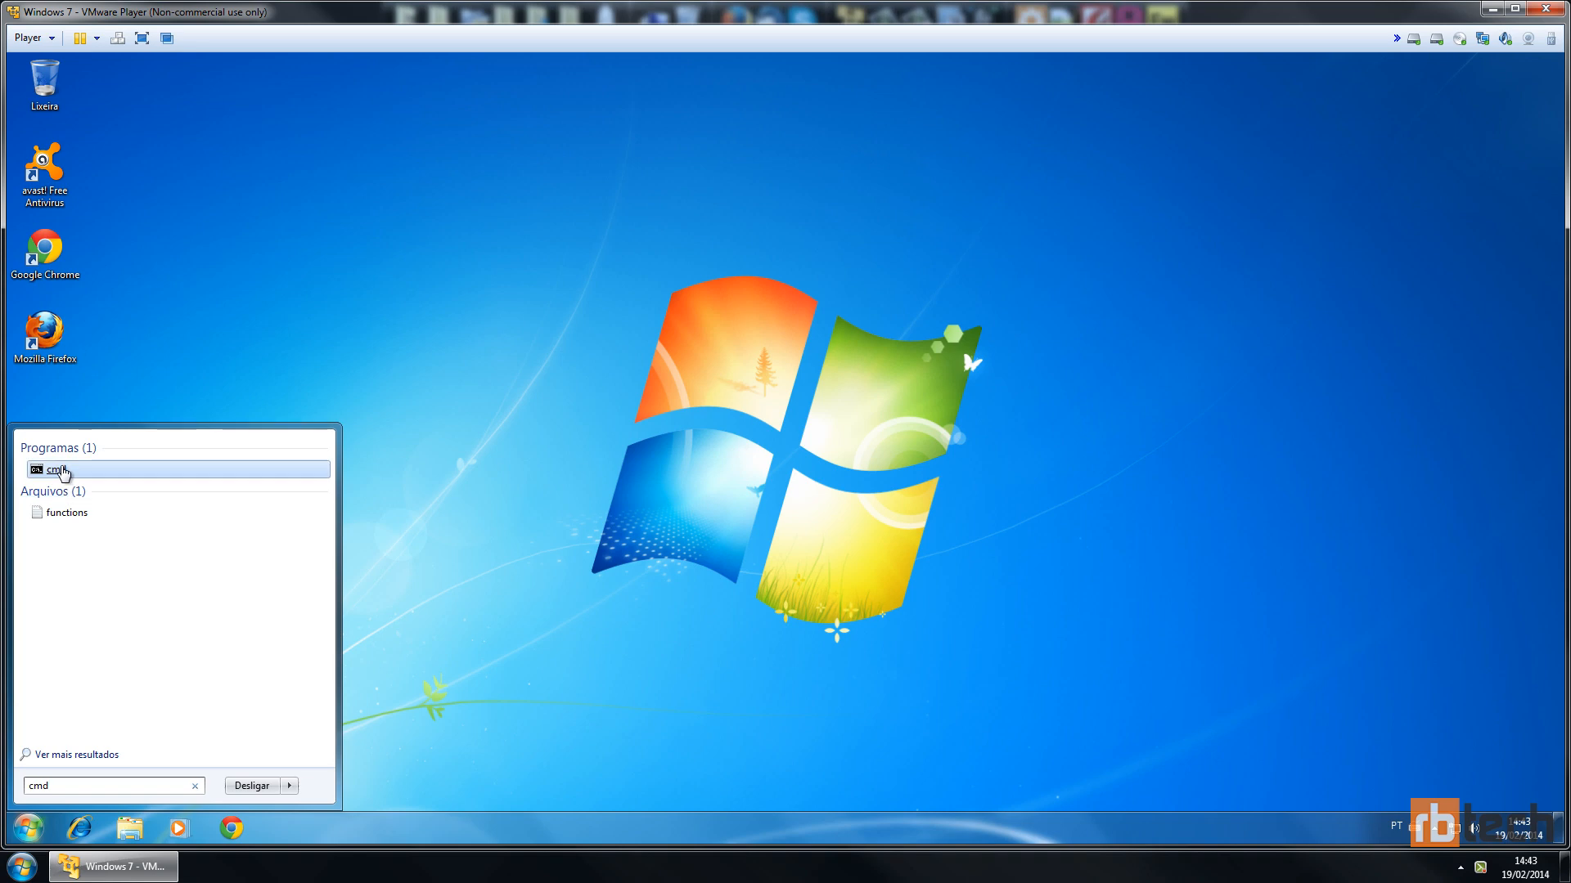
right_click(57, 466)
click(147, 493)
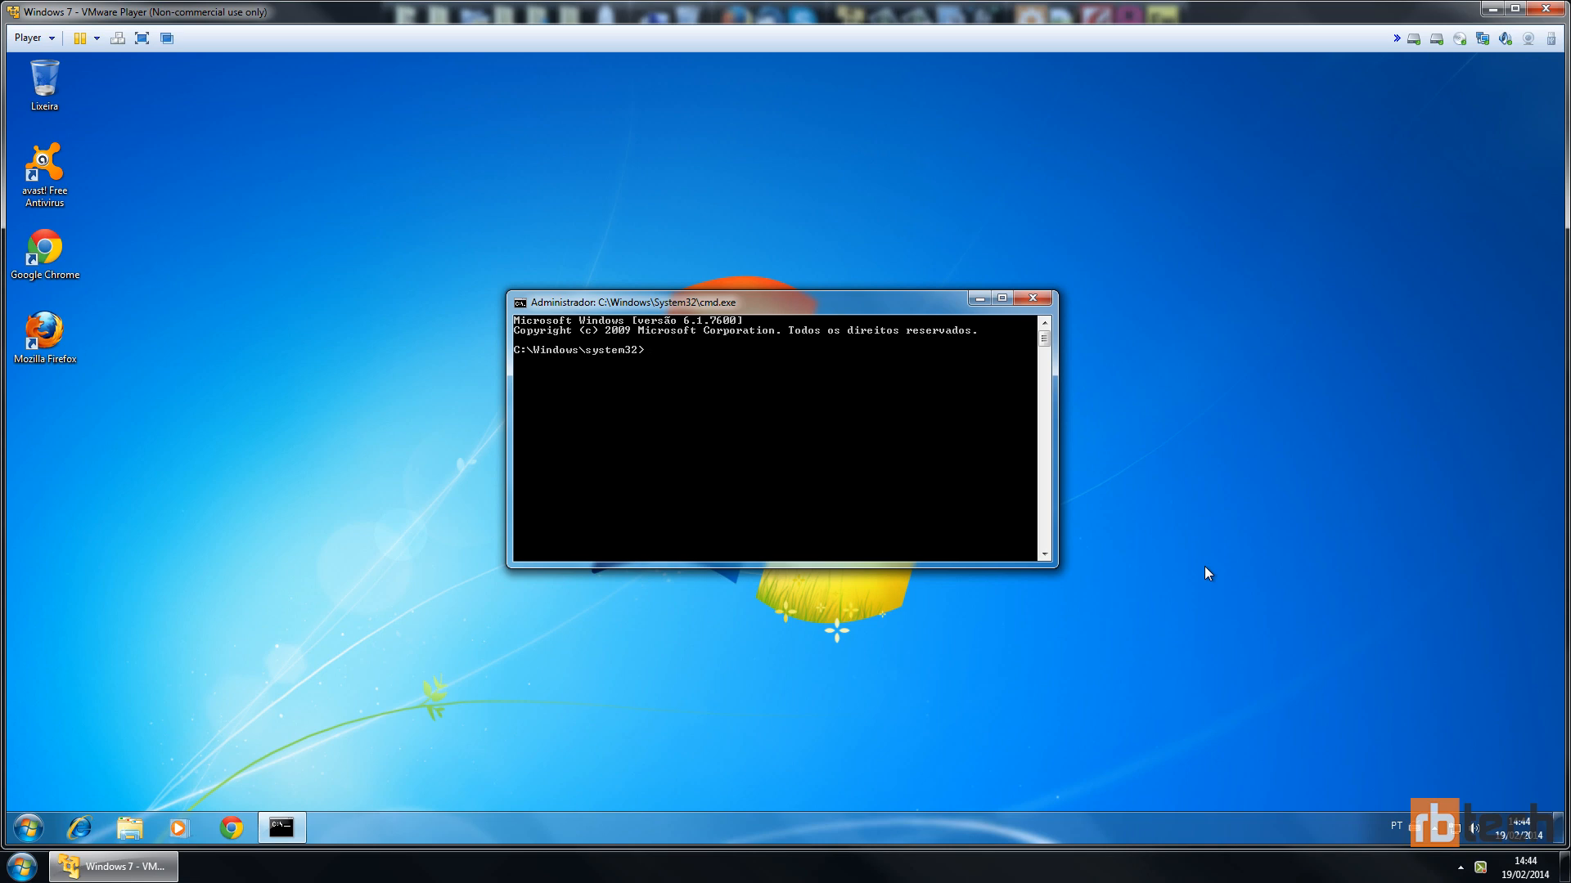
Copy the user profiles to drive D: by running robocopy "C:\Users" "D:\Users" /E /COPYALL /XJ /R:0
text(robocopy "C:\Users" "D:\Users" /)
text(E /COPYALL)
text( /XJ /R:)
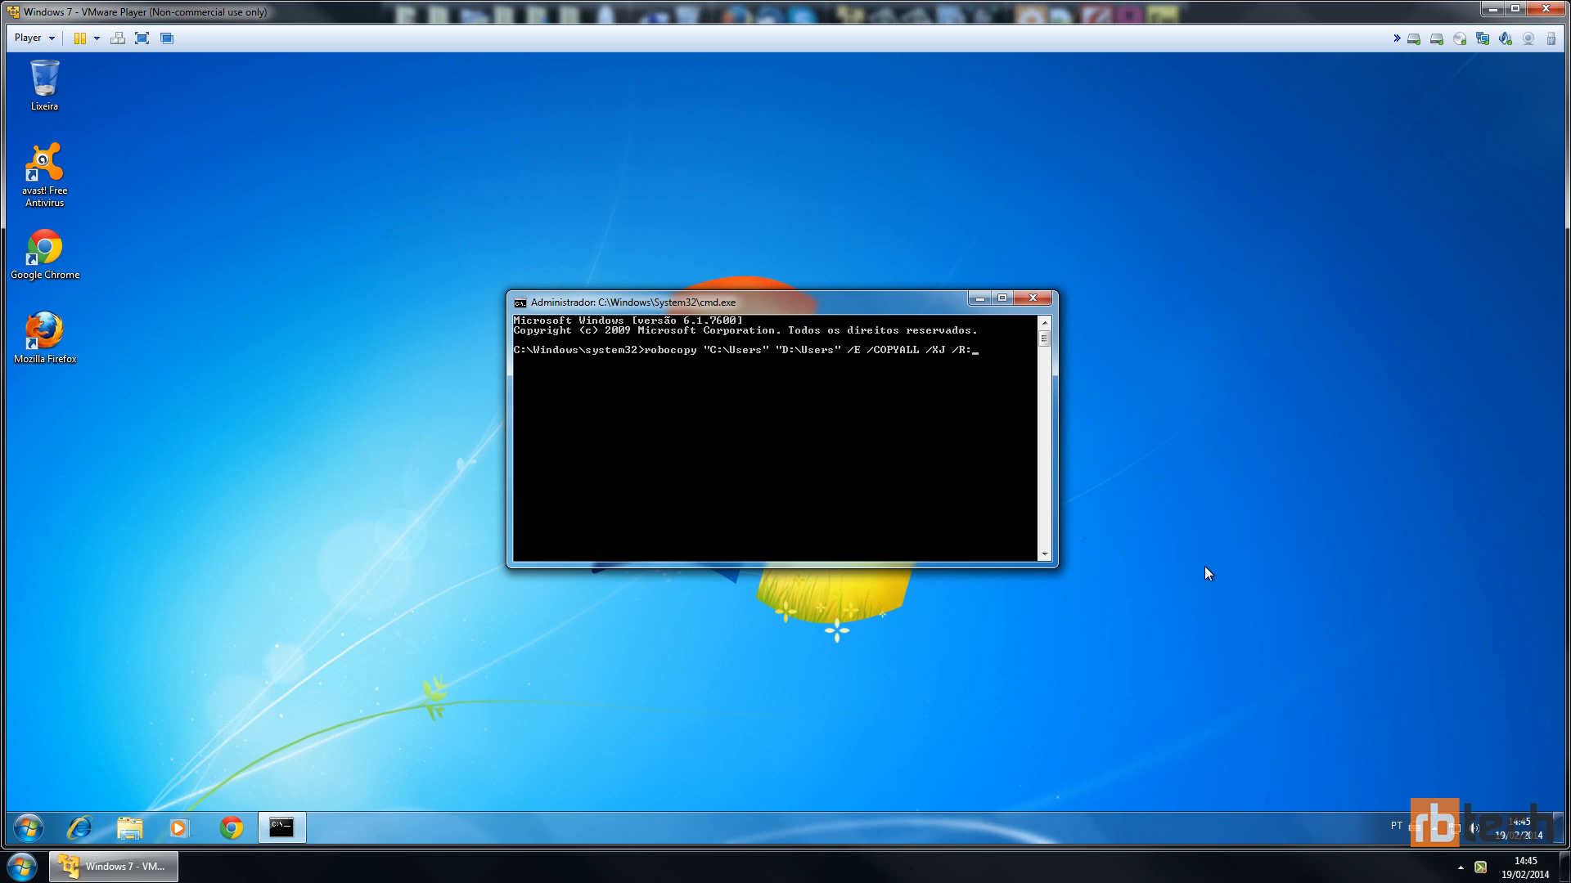
text(0)
key(Return)
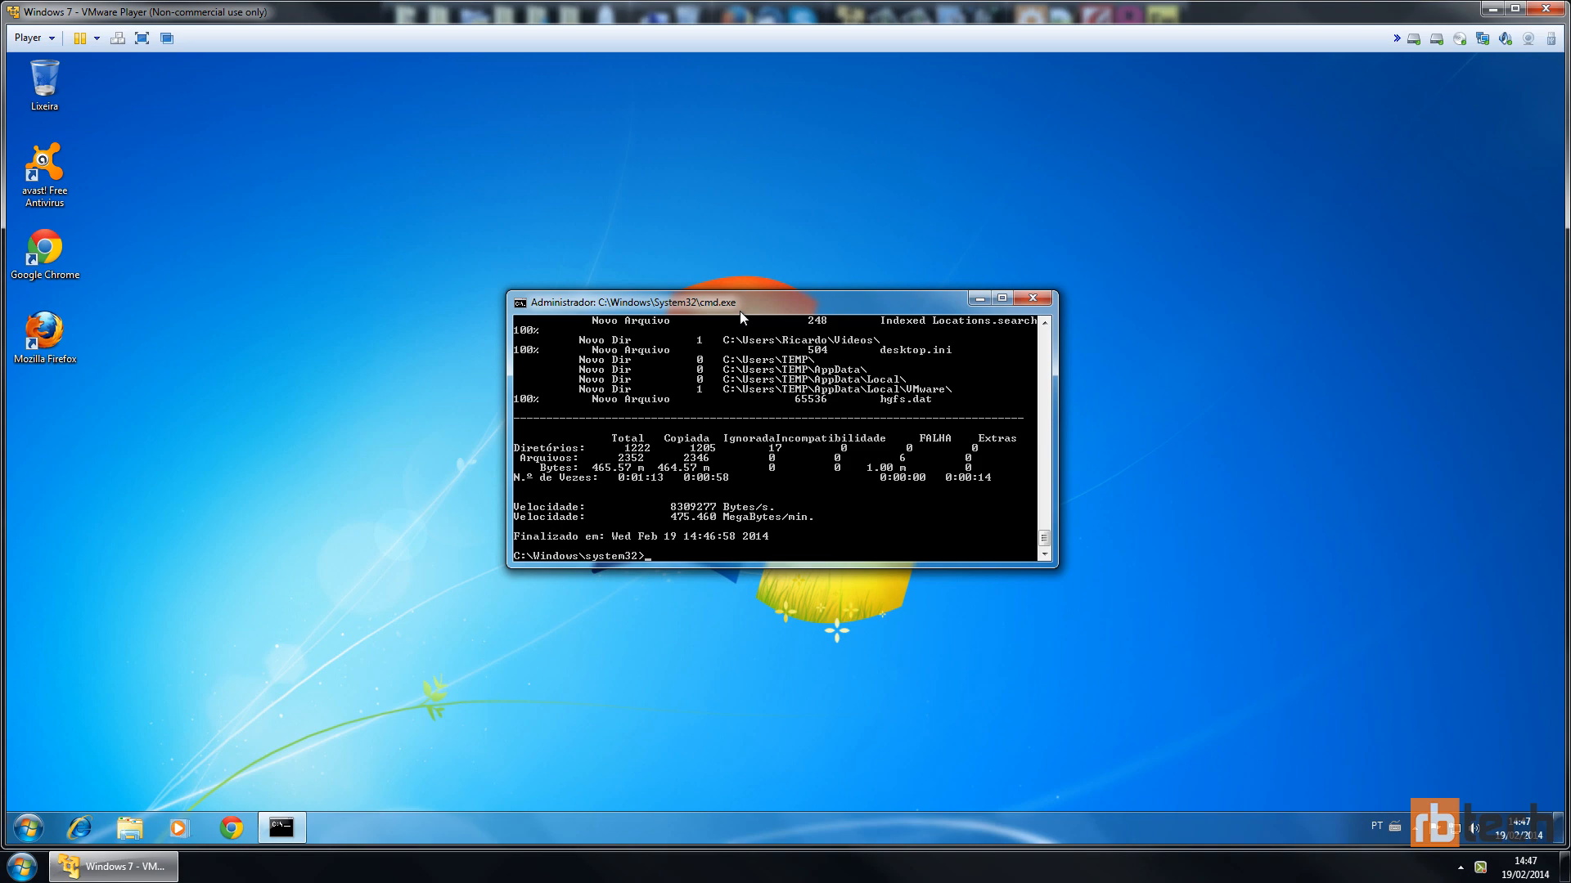
Check the copied profiles in the Usuários folder on Disco Local (D:)
key(super+e)
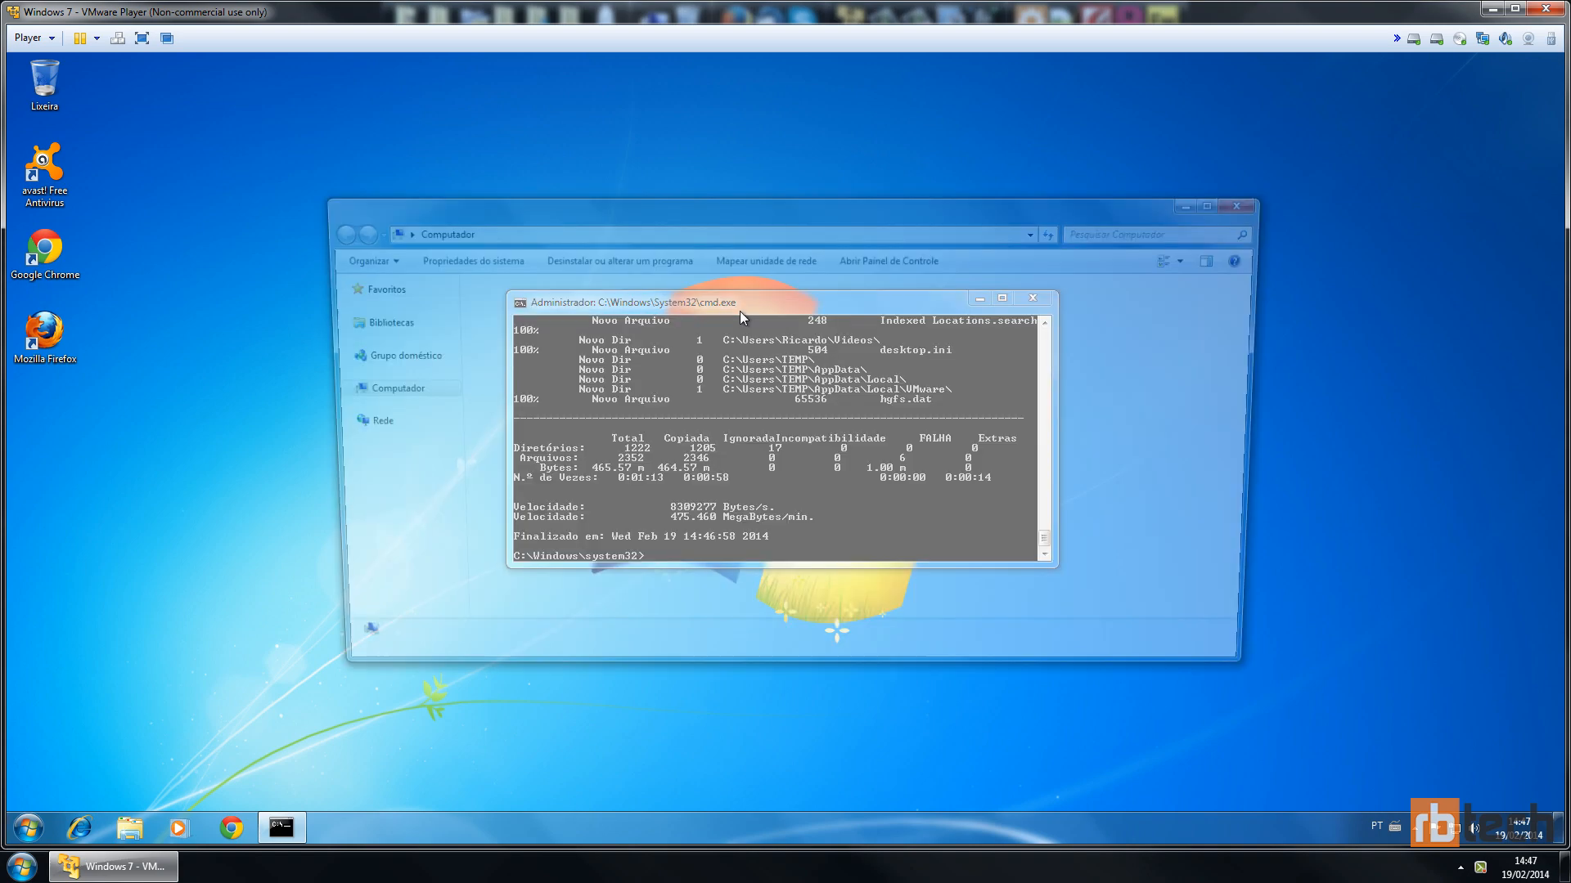
double_click(723, 326)
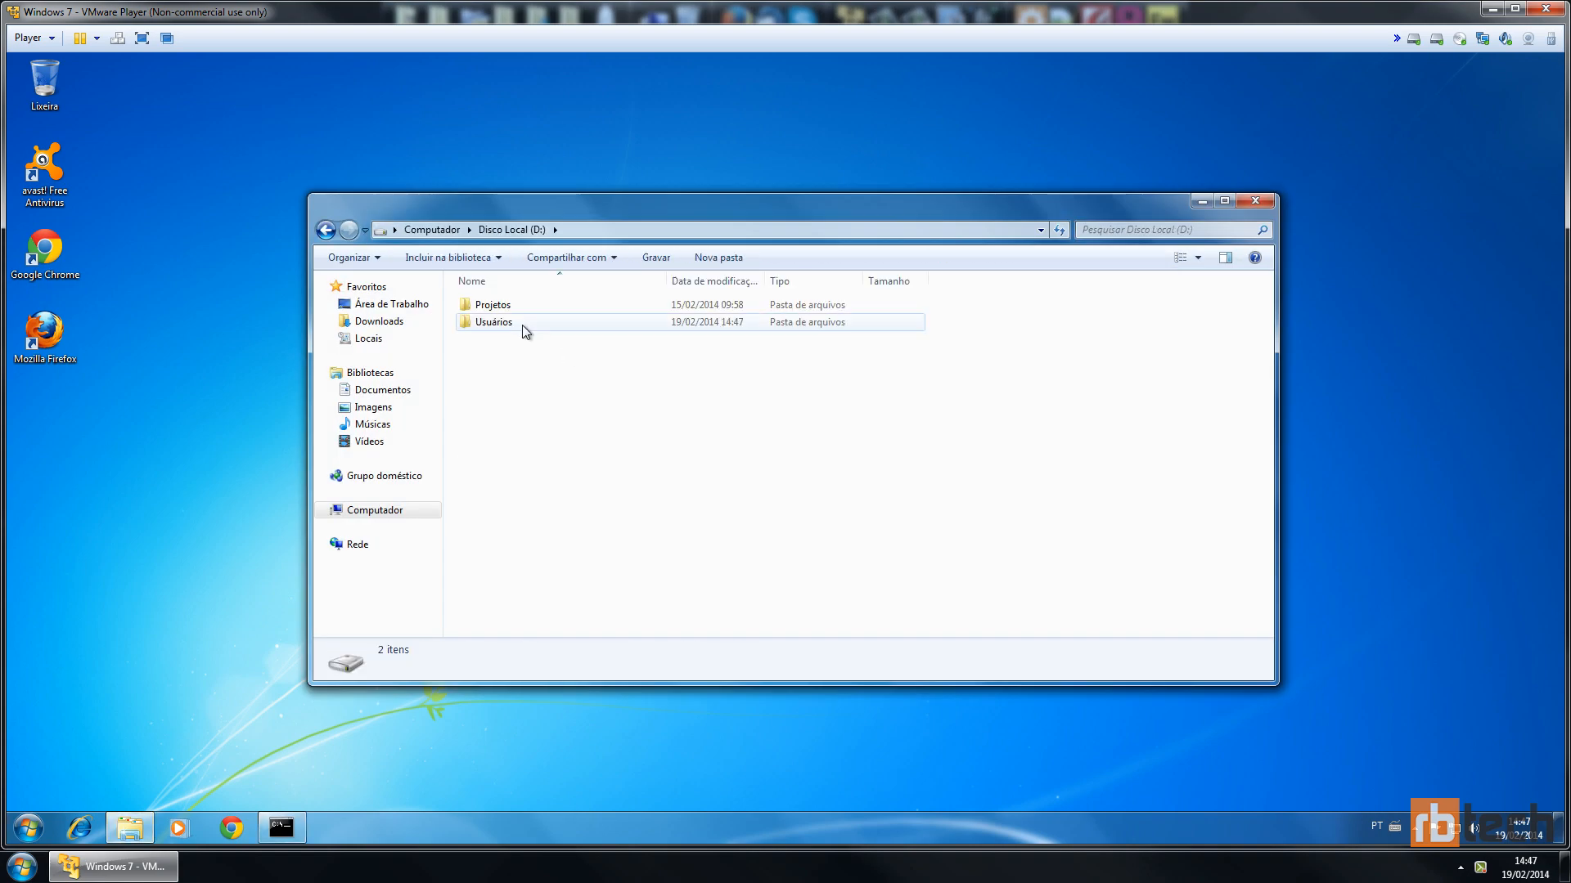
mouse_move(522, 324)
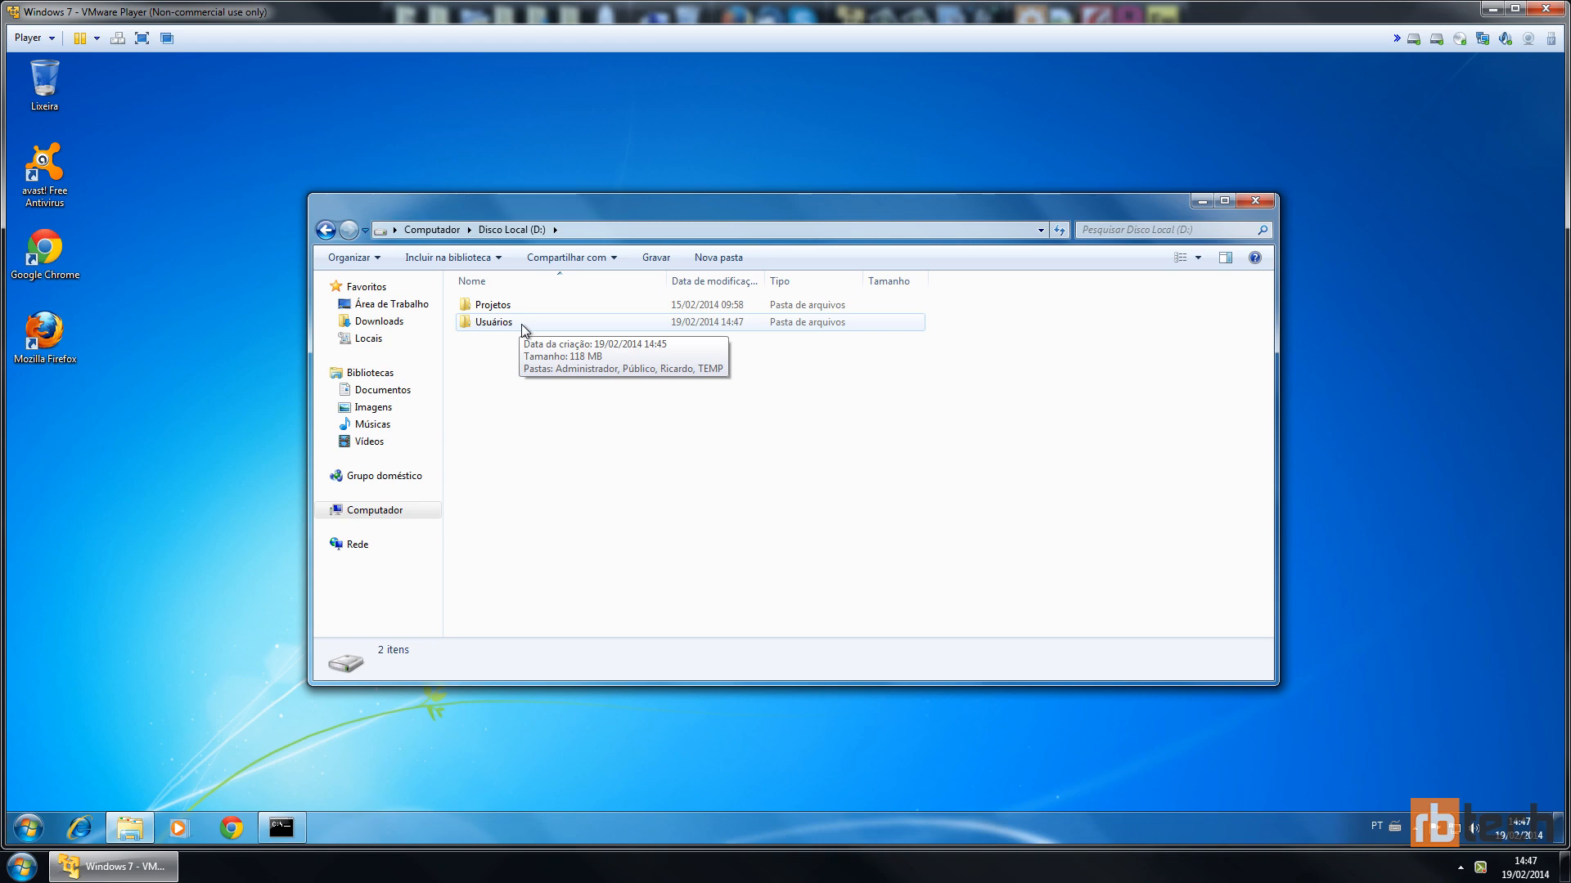
double_click(522, 324)
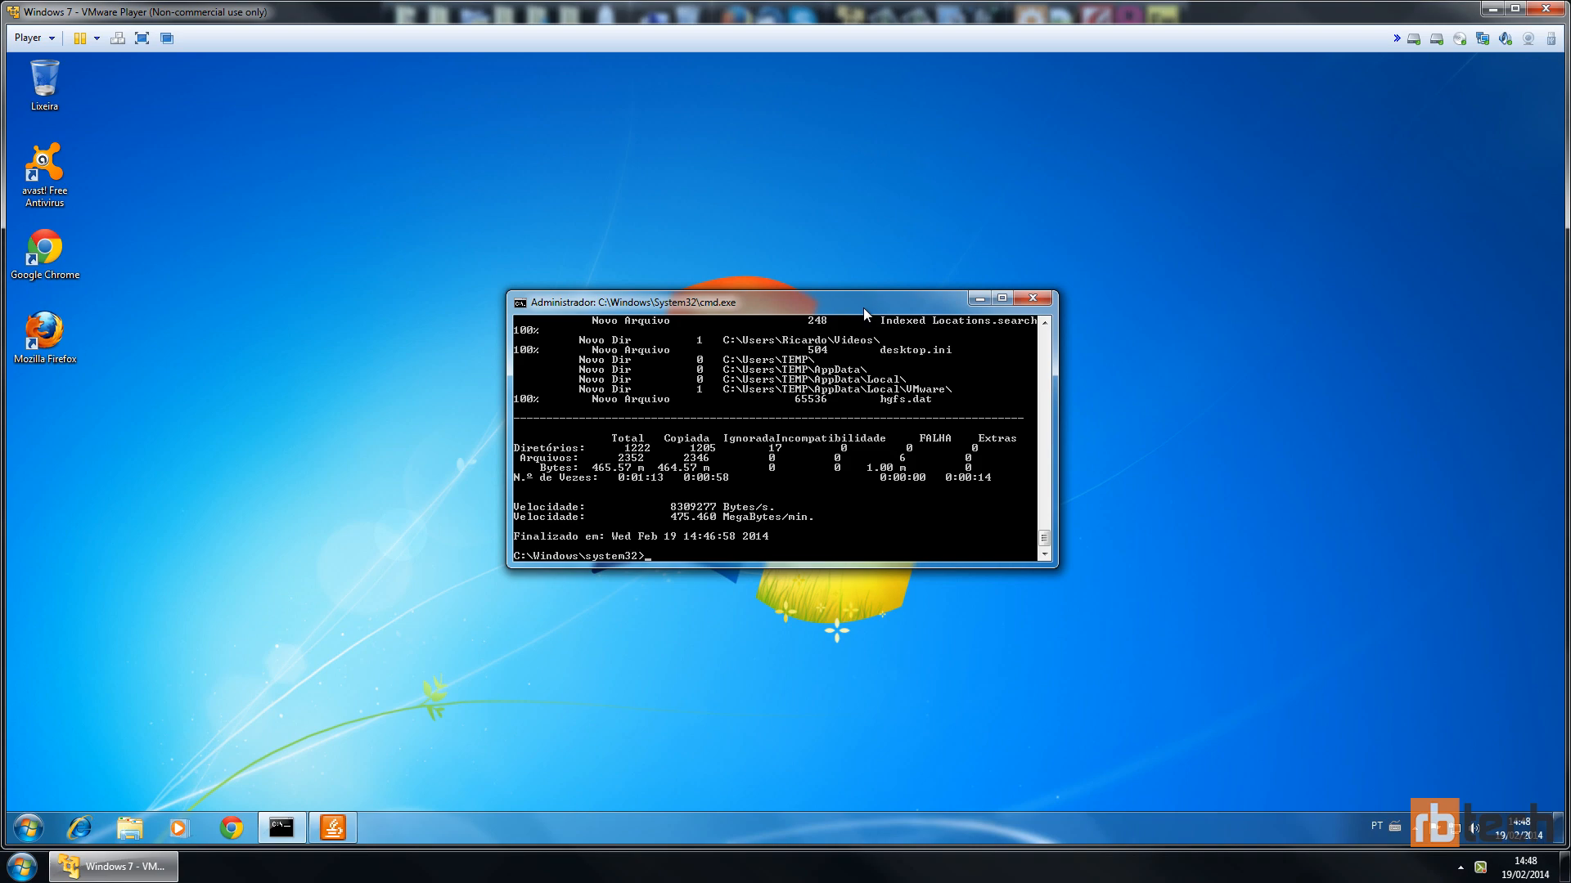
Launch the Registry Editor with regedit from the command prompt and move its window nearer the desktop's centre
text(egedit)
key(Return)
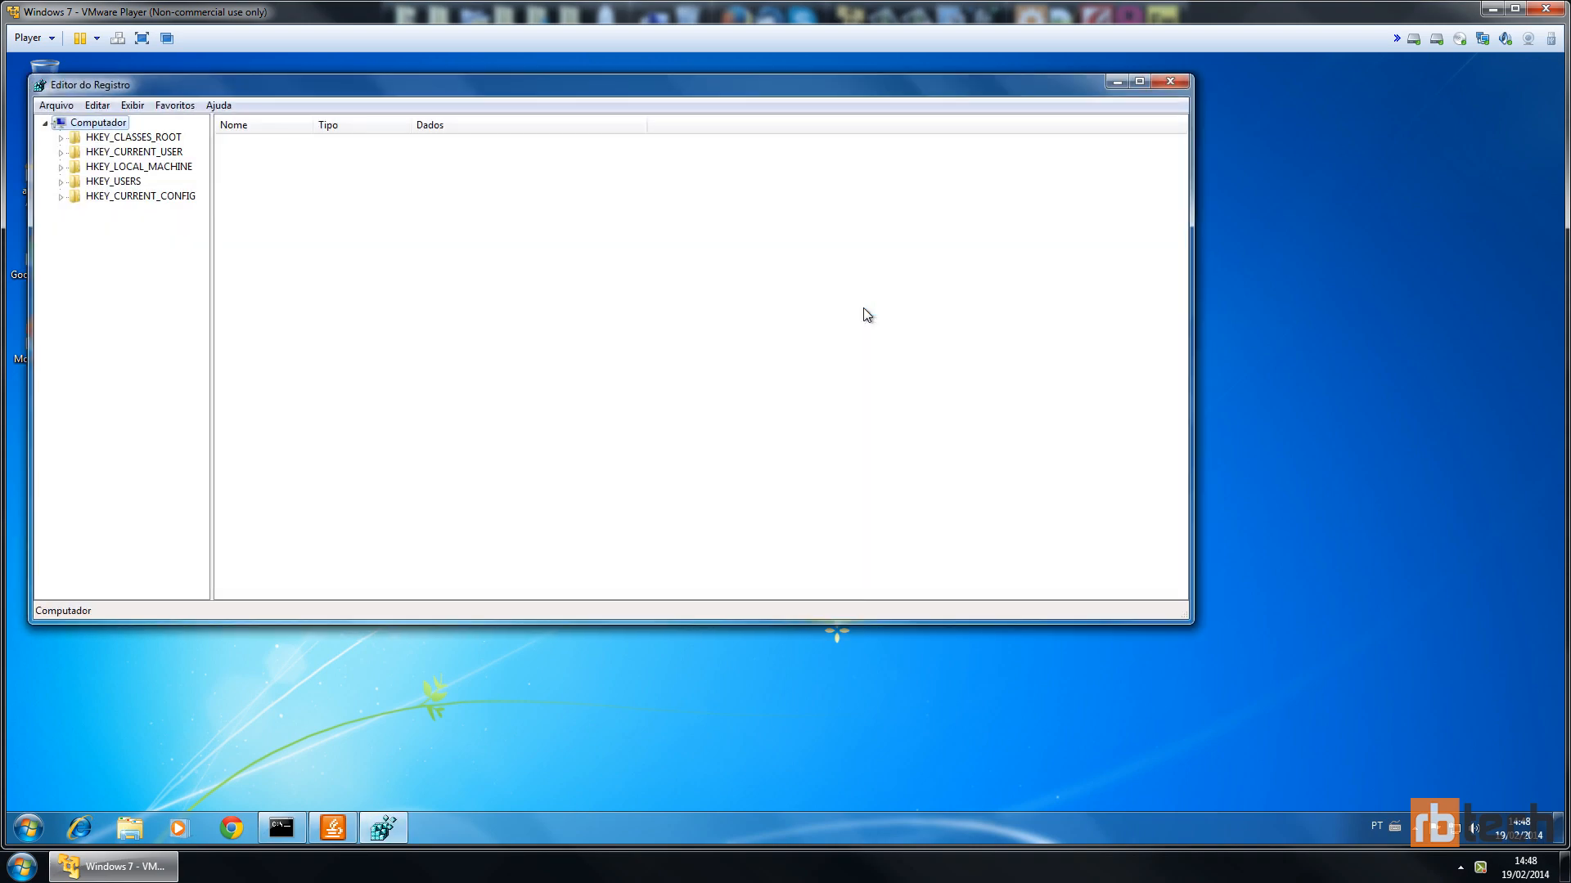
drag(573, 88, 767, 127)
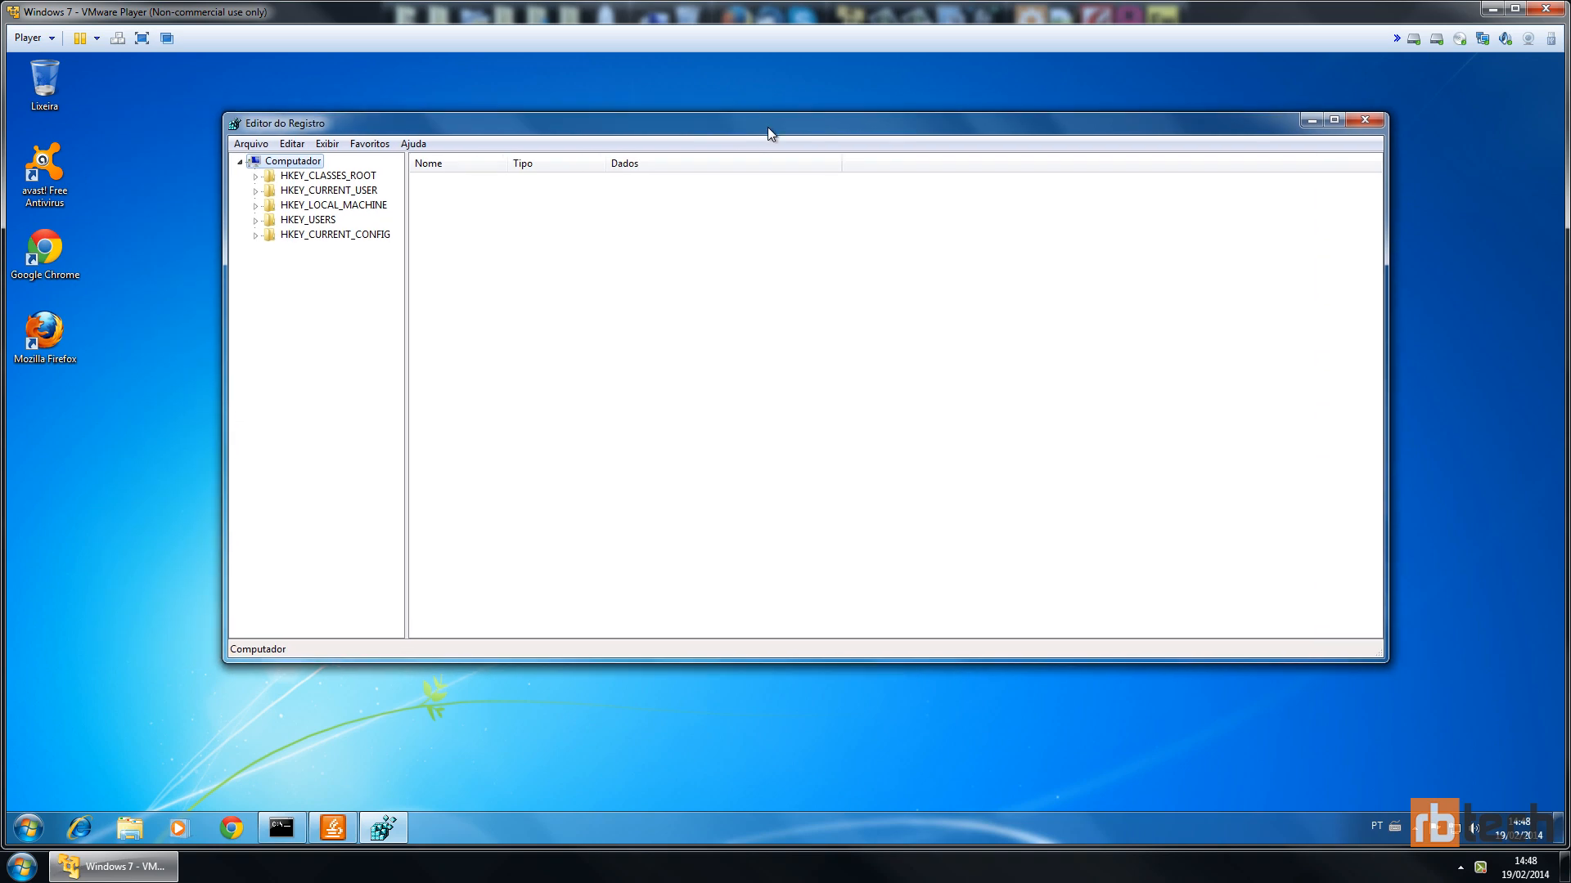
Search the registry for profilelist across keys, values and data
key(ctrl+f)
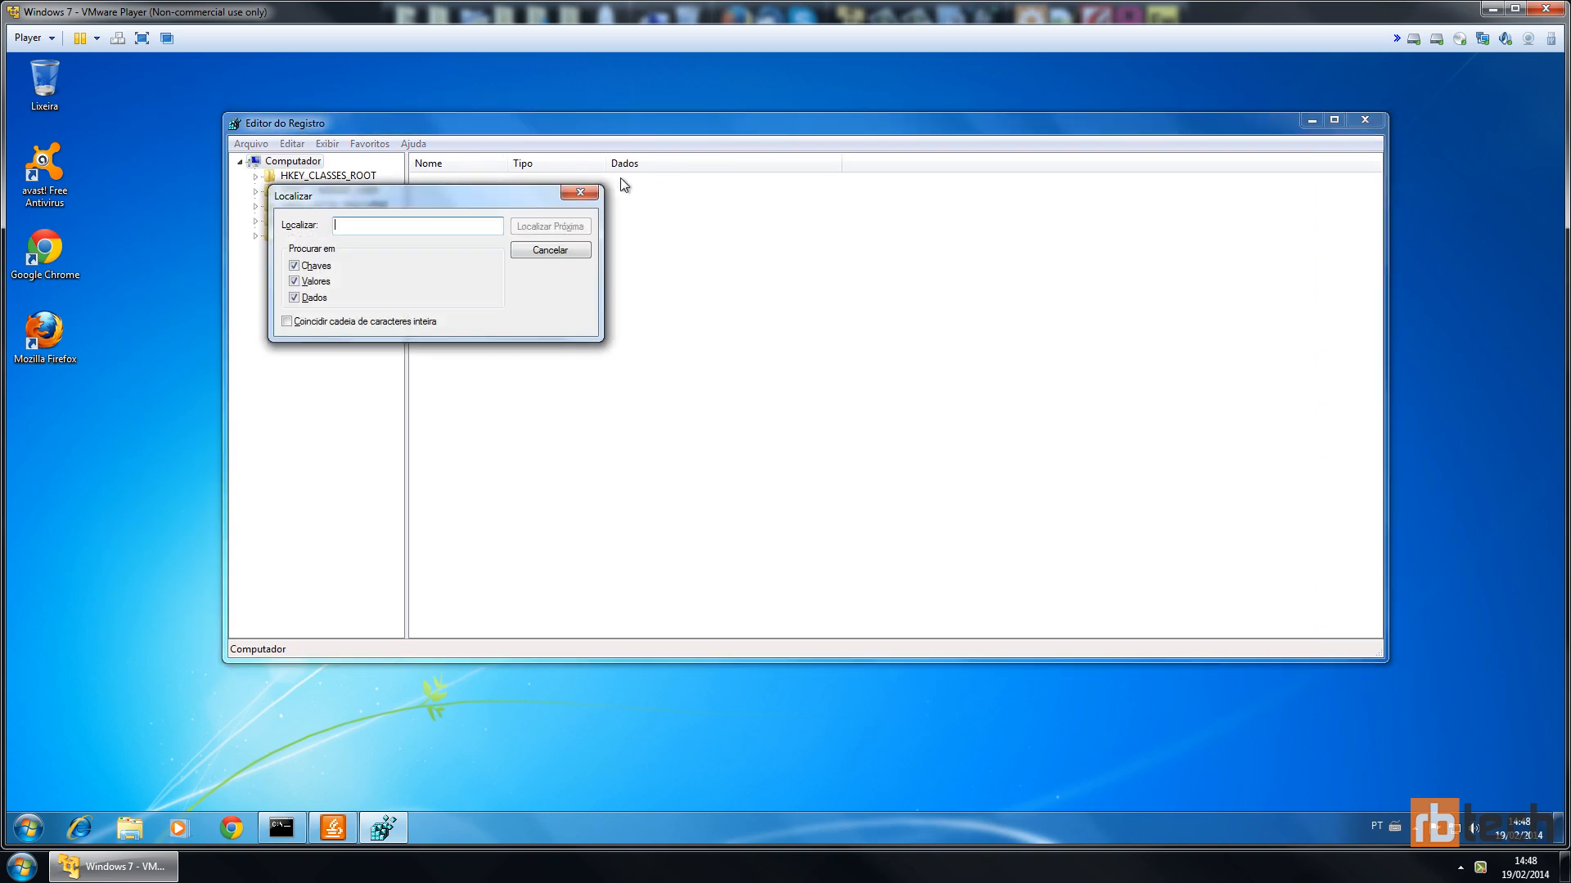
click(580, 193)
click(295, 144)
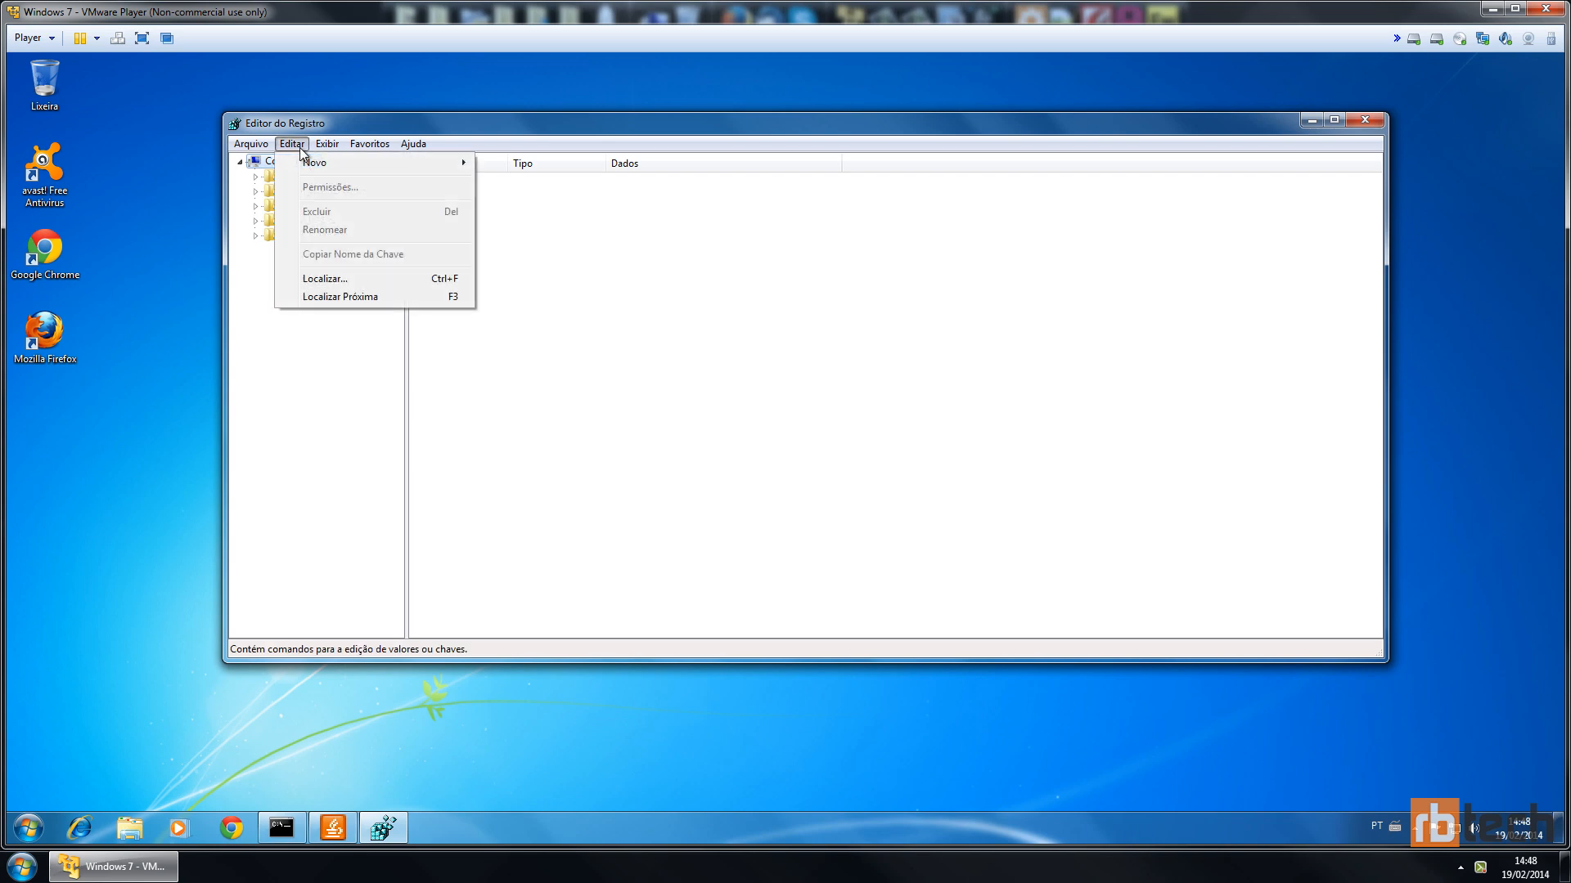
click(379, 282)
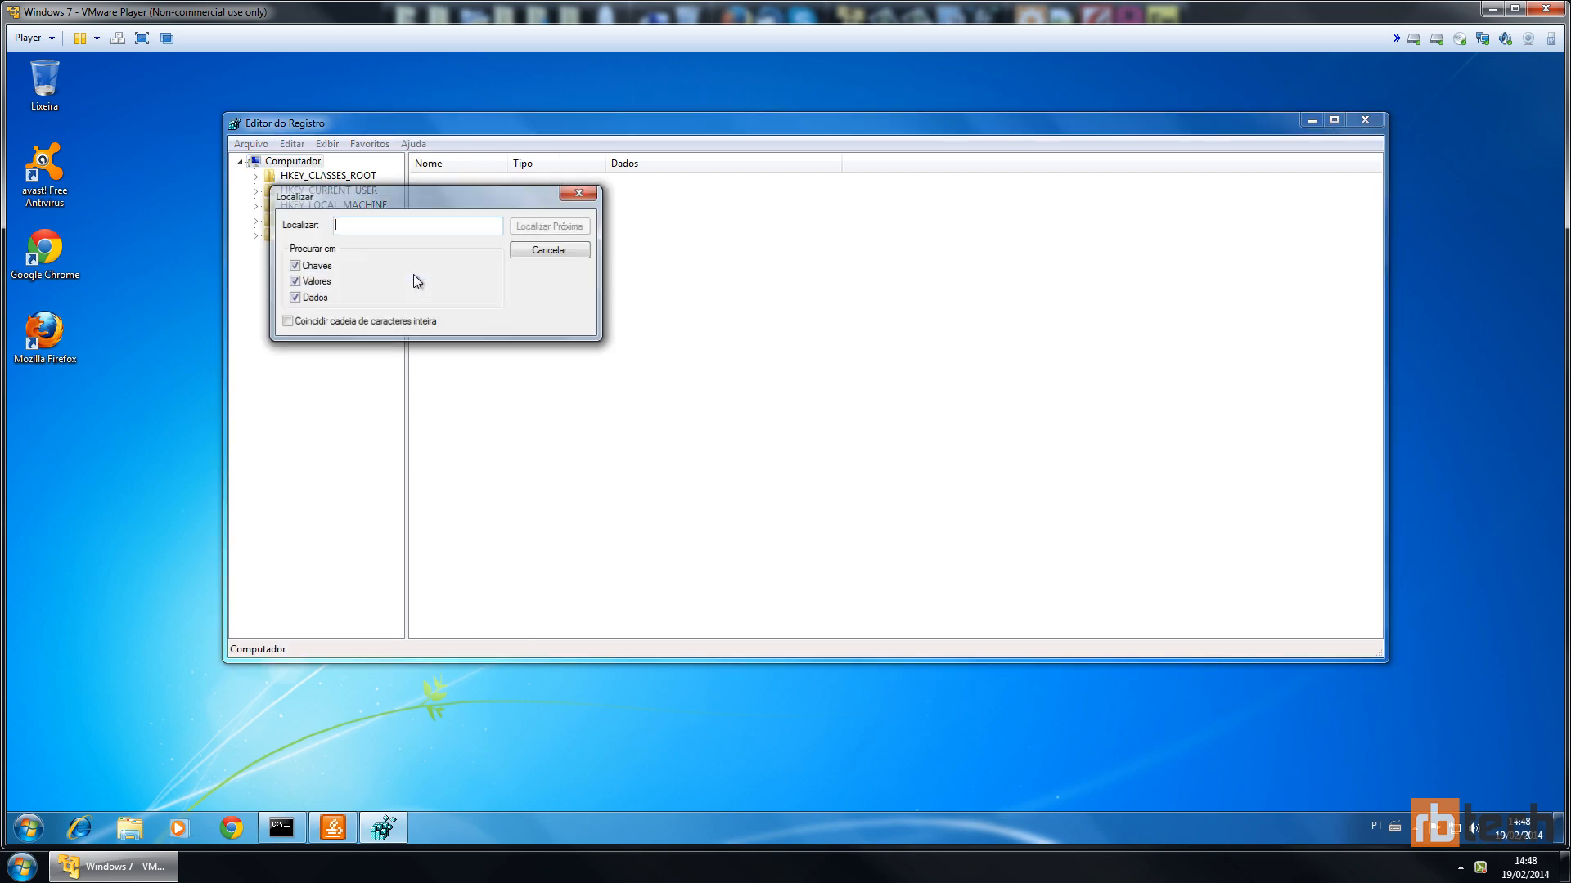
drag(454, 204, 686, 281)
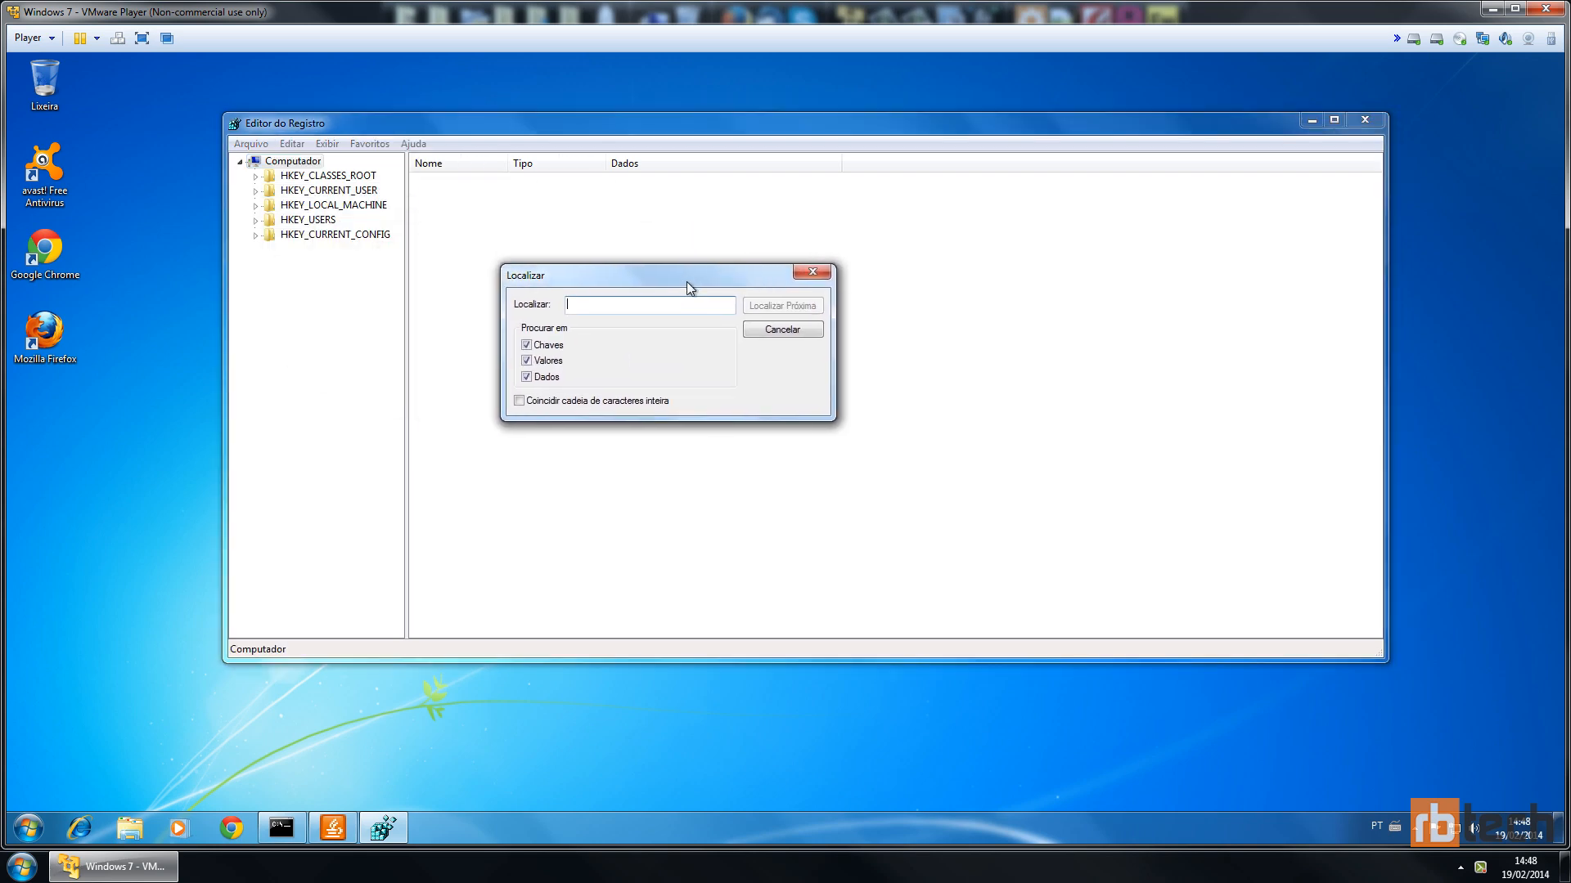
text(profilelist)
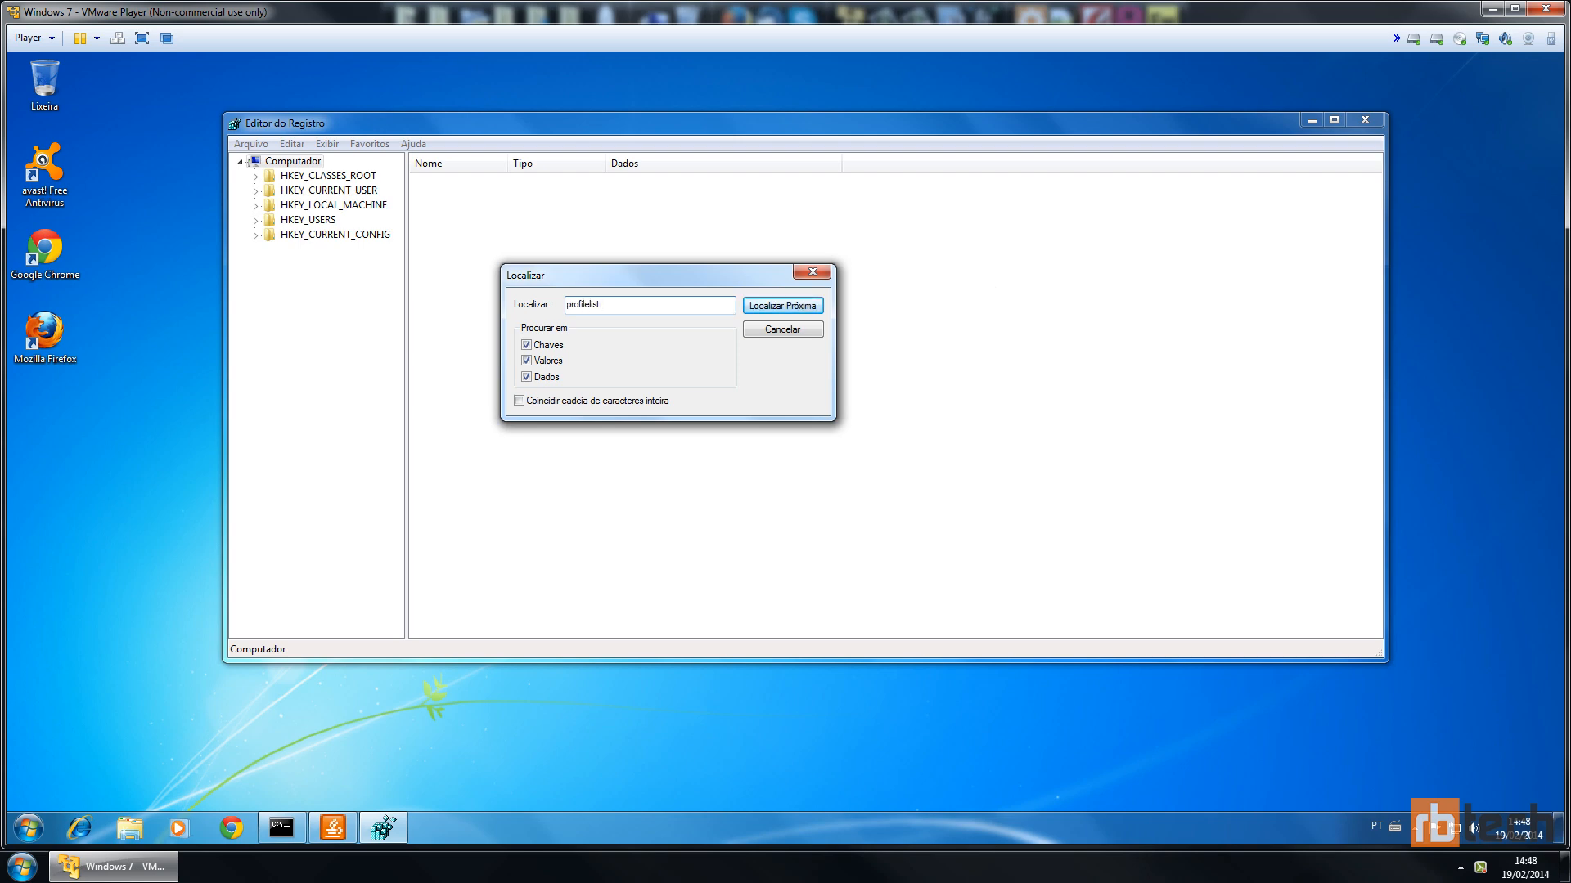
click(798, 312)
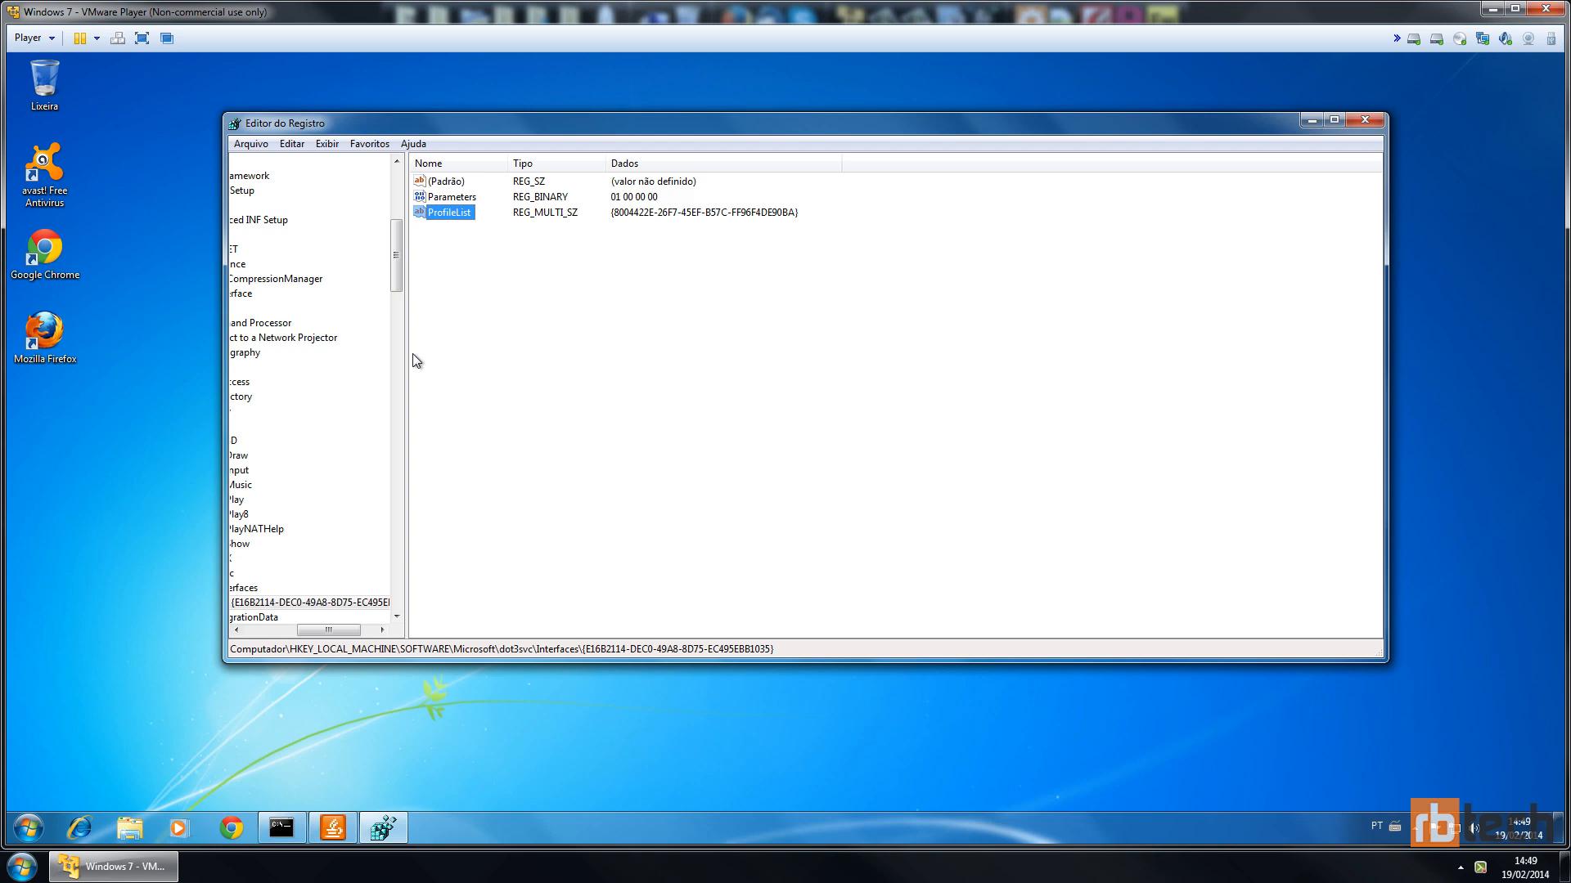
Widen the key tree and continue the search to the ProfileList key under Windows NT\CurrentVersion
drag(414, 363, 570, 367)
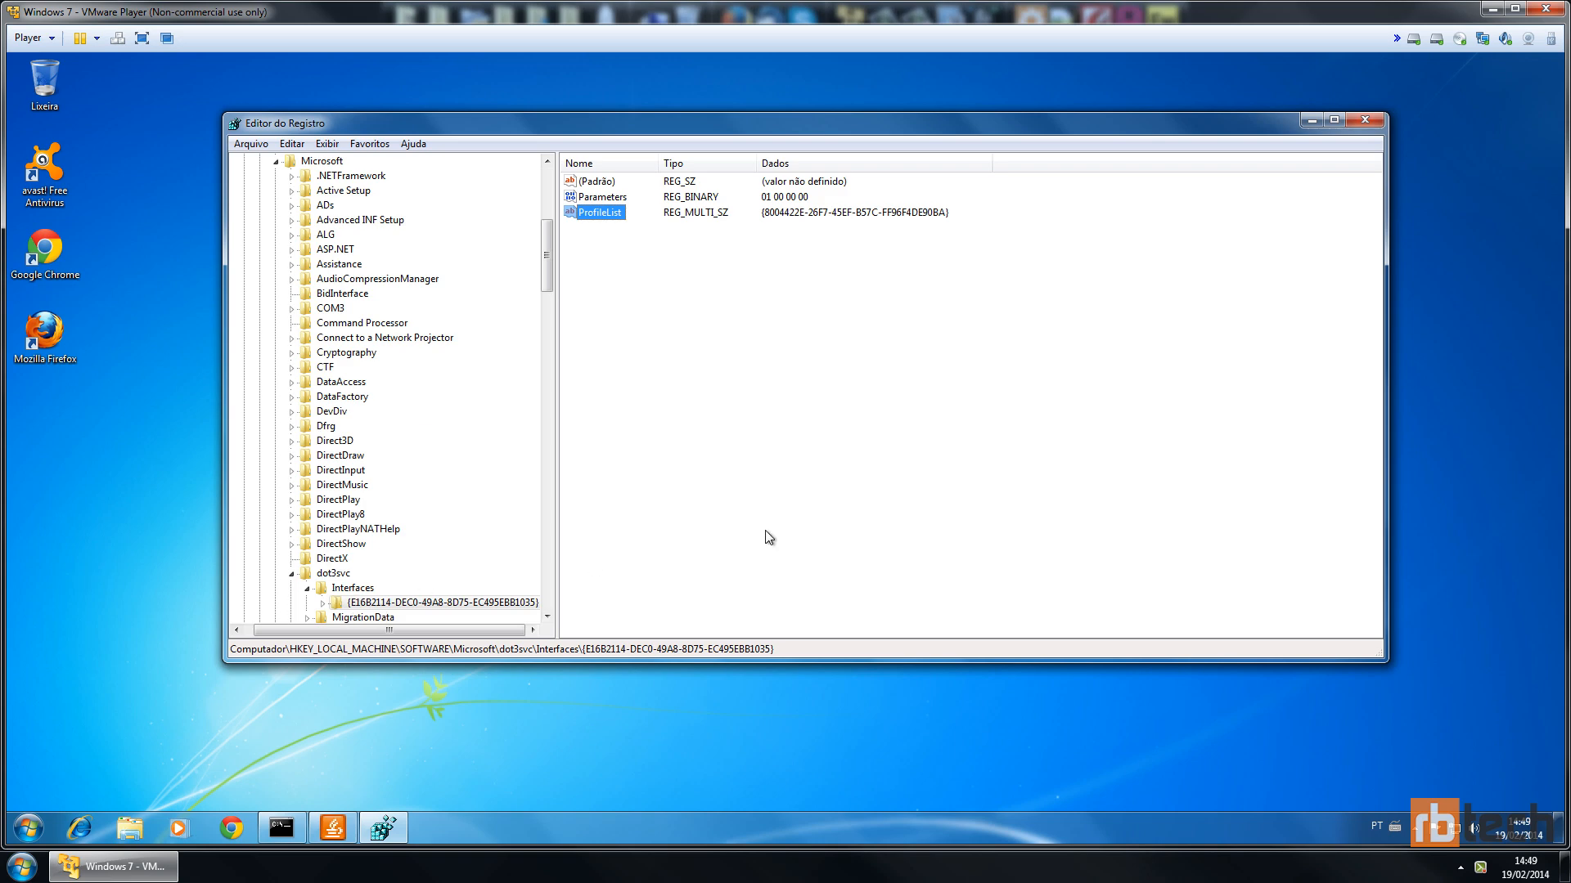
key(F3)
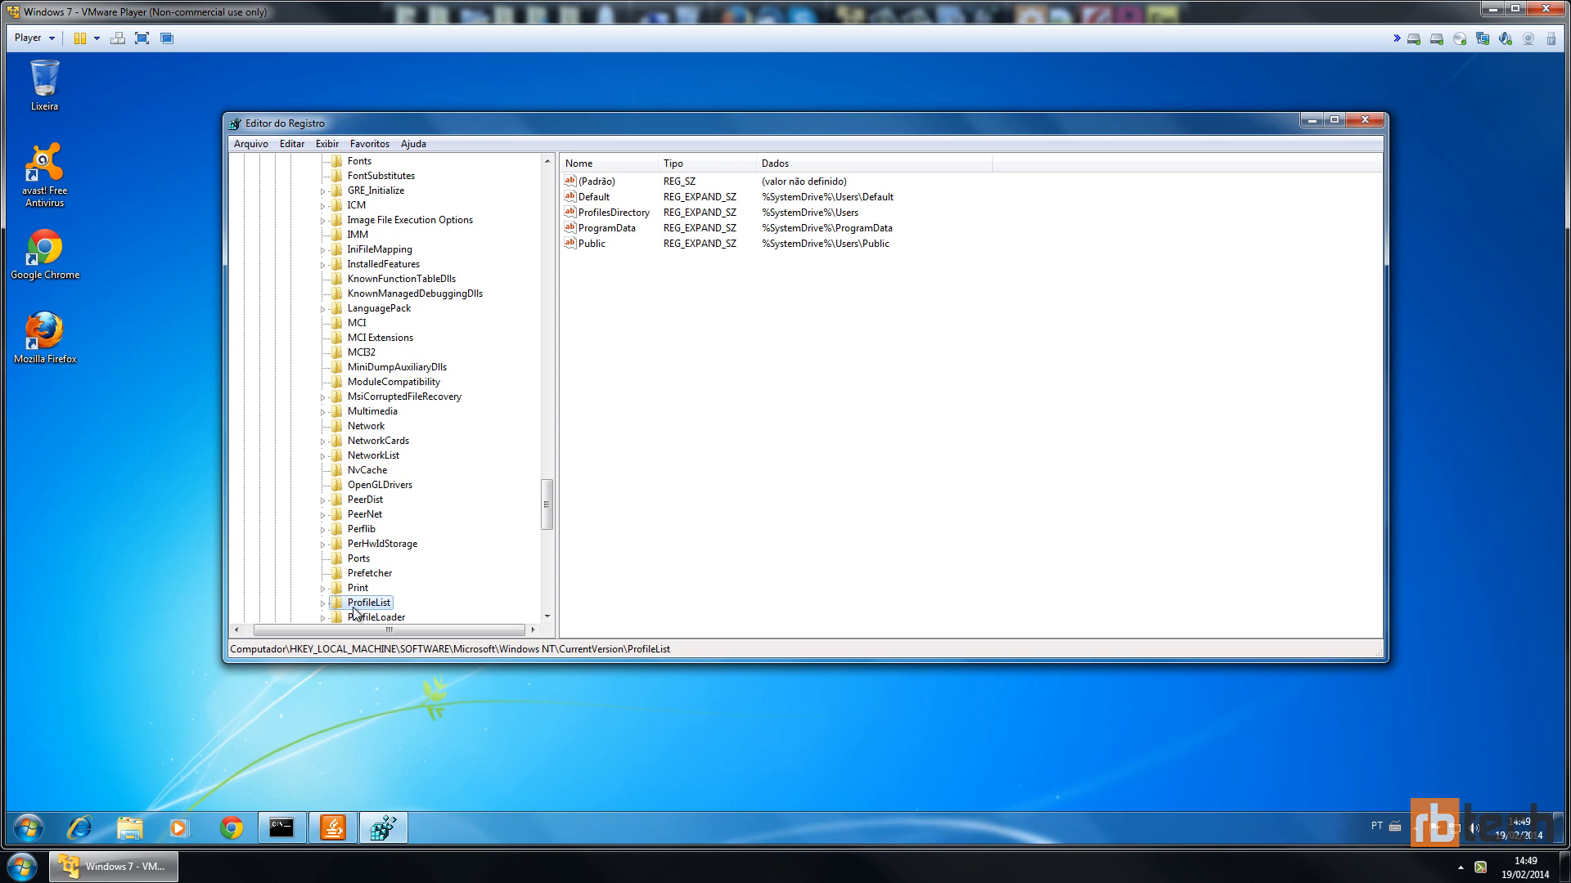
scroll(353, 612, down, 1)
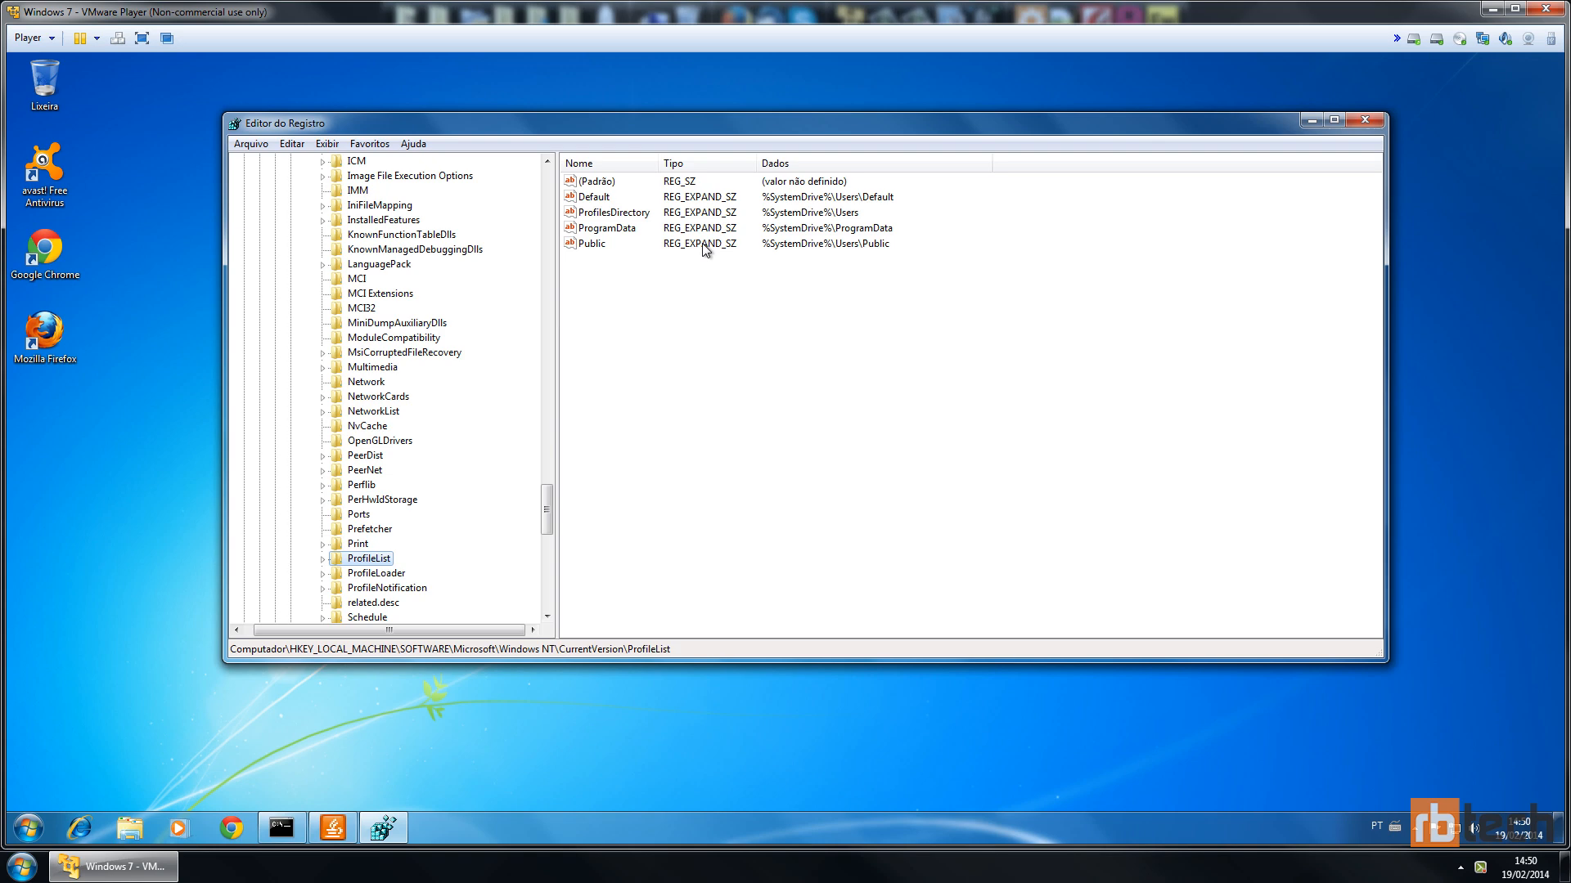
Set the Default value of the ProfileList key to D:\Users\Default
click(603, 204)
double_click(590, 206)
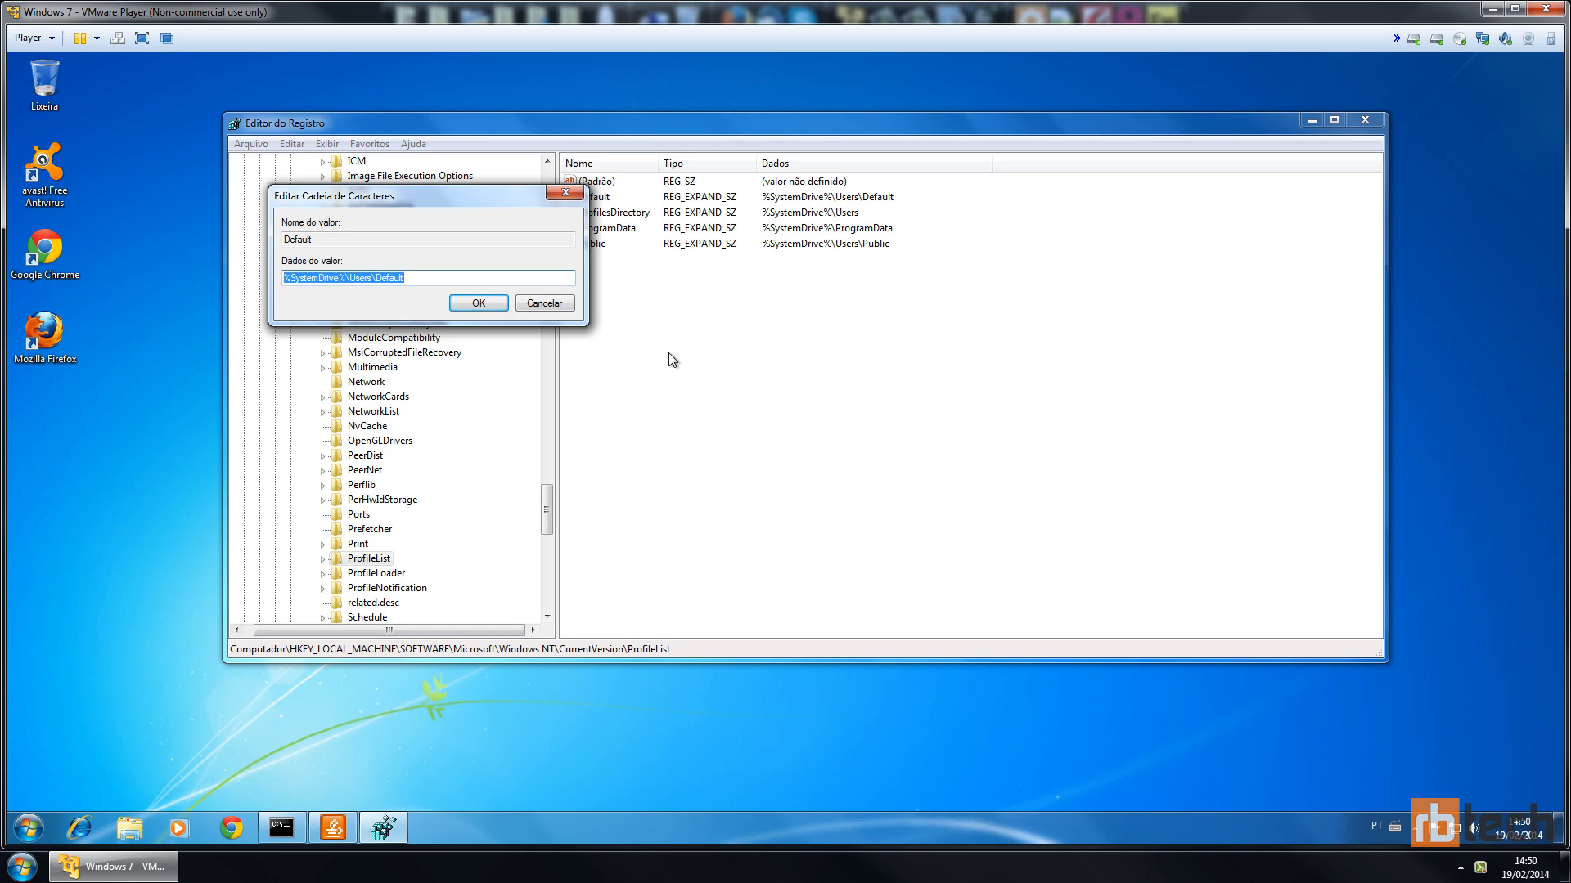
key(Home)
key(shift+Right)
key(shift+Right)
key(shift+Right)
key(shift+Right)
key(shift+Right)
key(shift+Right)
key(shift+Right)
key(shift+Right)
key(shift+Right)
key(shift+Right)
key(shift+Right)
key(shift+Right)
key(shift+Right)
text(D:)
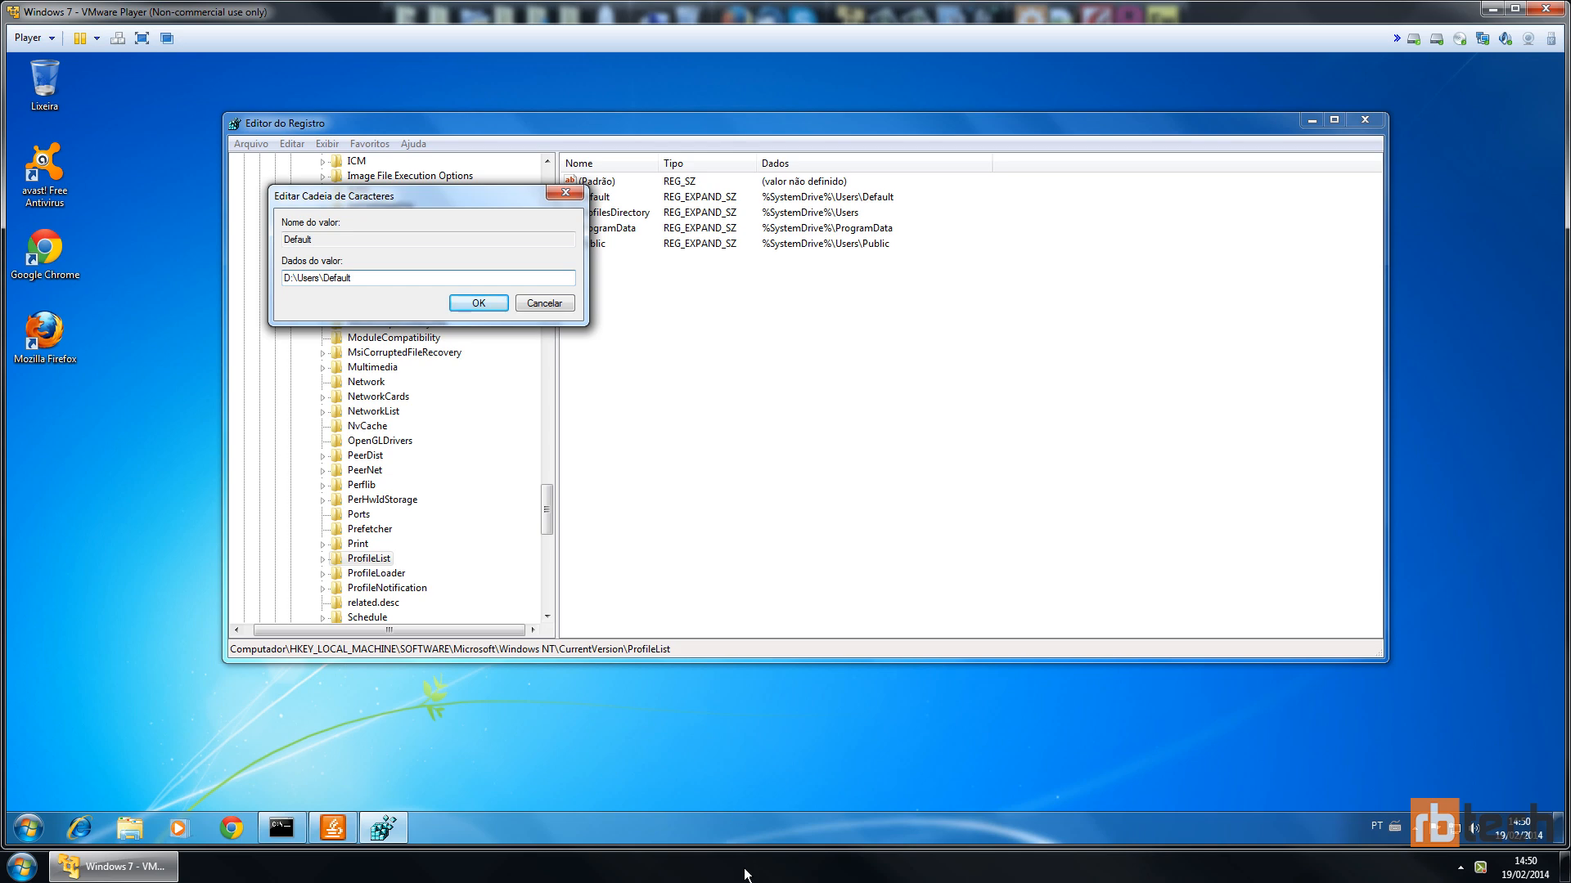
click(498, 306)
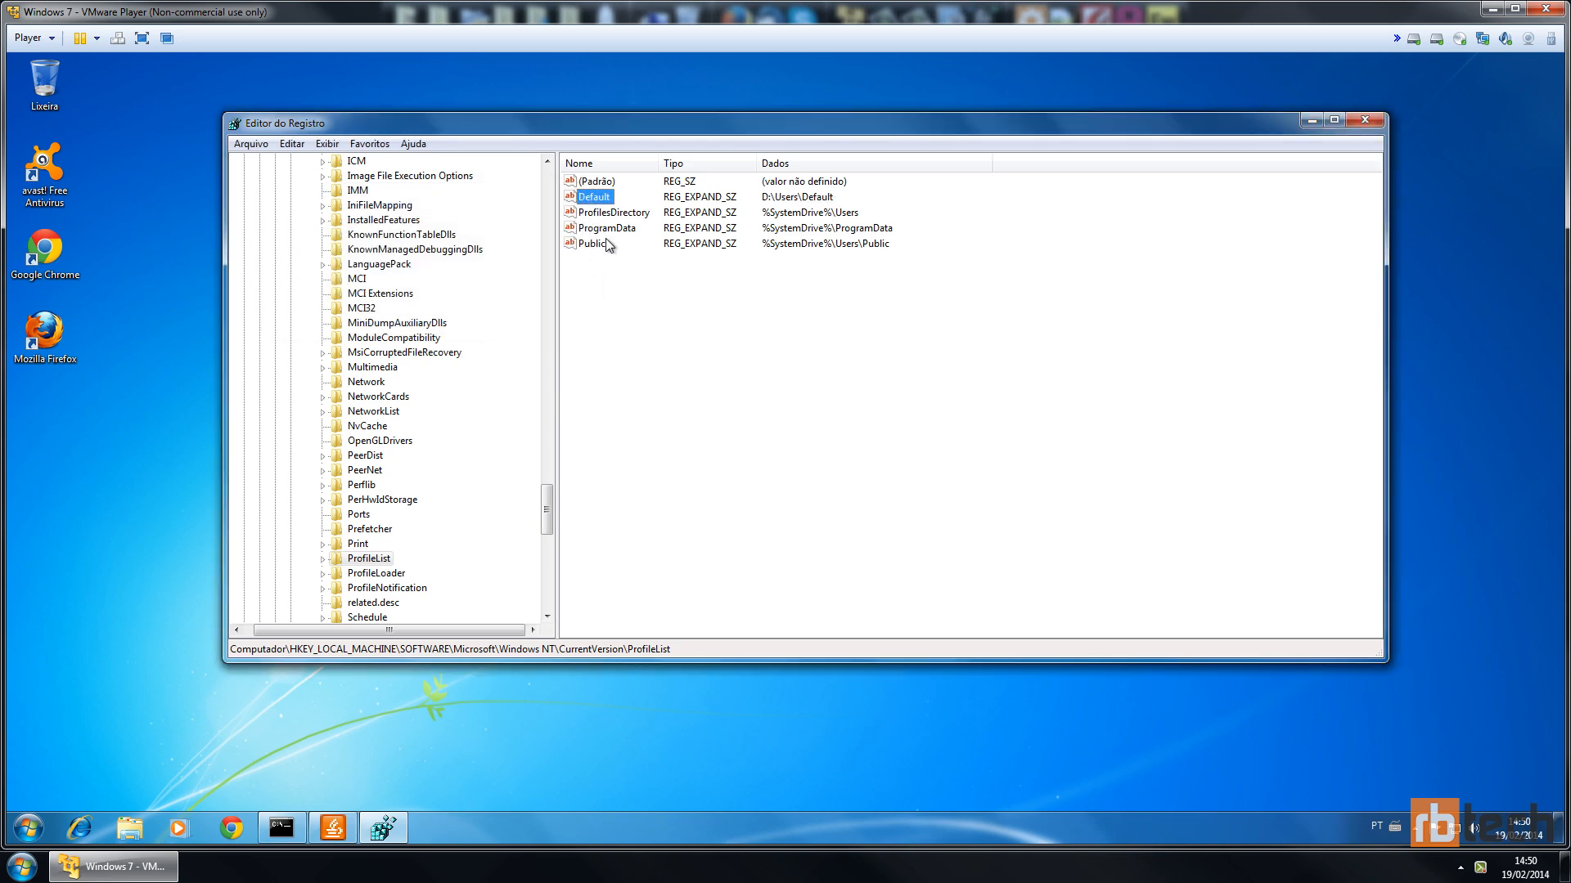
Set the ProfilesDirectory value of the ProfileList key to D:\Users
double_click(611, 216)
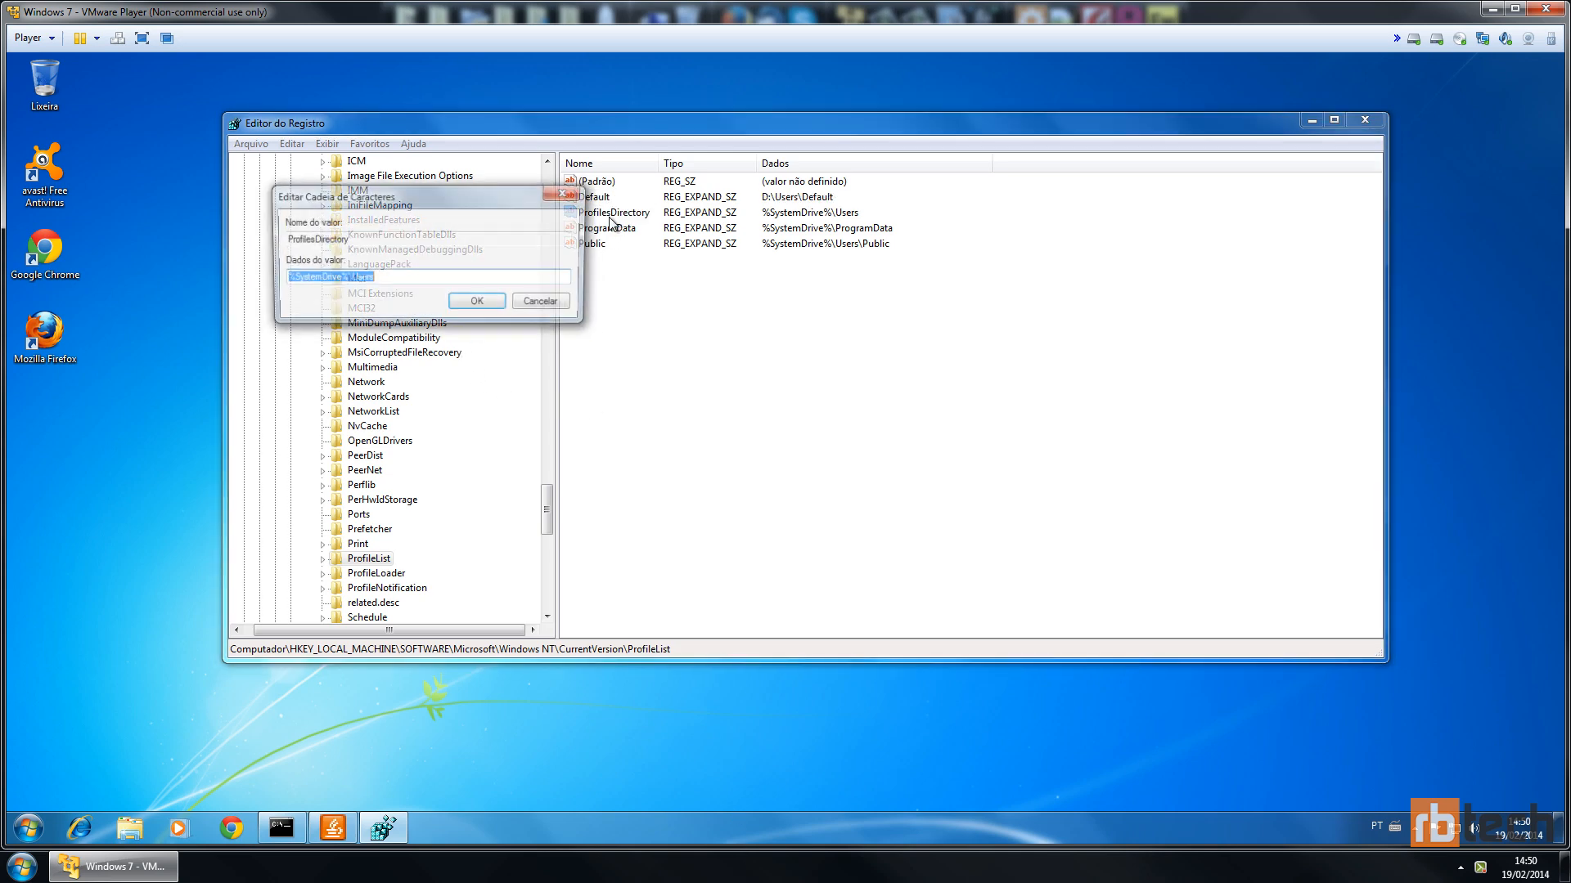
key(shift+Left)
key(shift+Left)
key(shift+Left)
key(shift+Left)
key(shift+Left)
key(shift+Left)
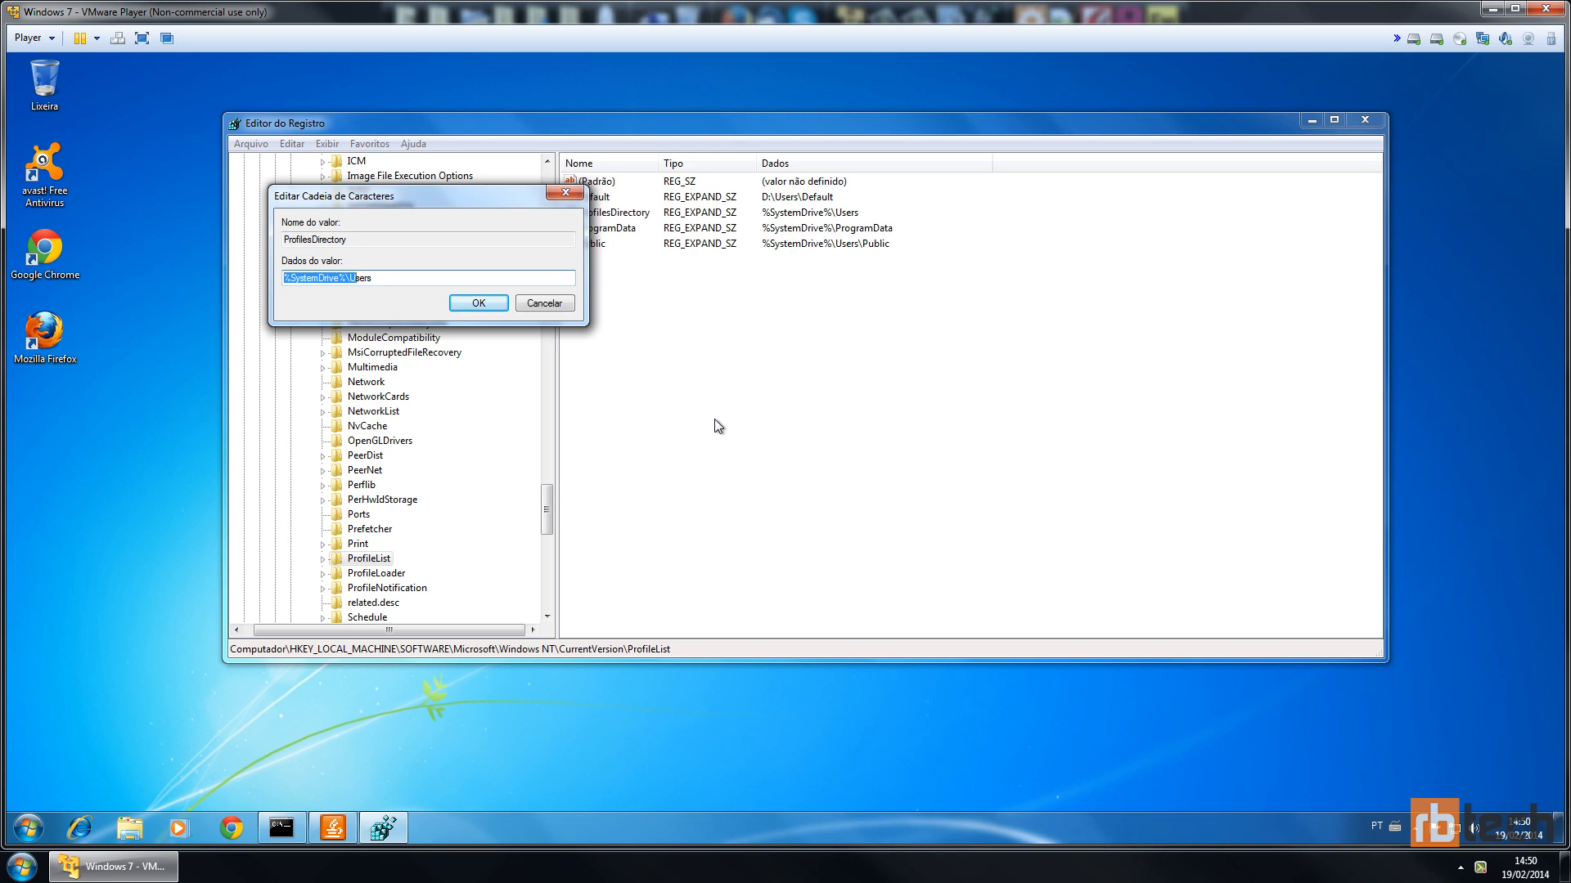
Set the Public value of the ProfileList key to D:\Users\Public
double_click(597, 244)
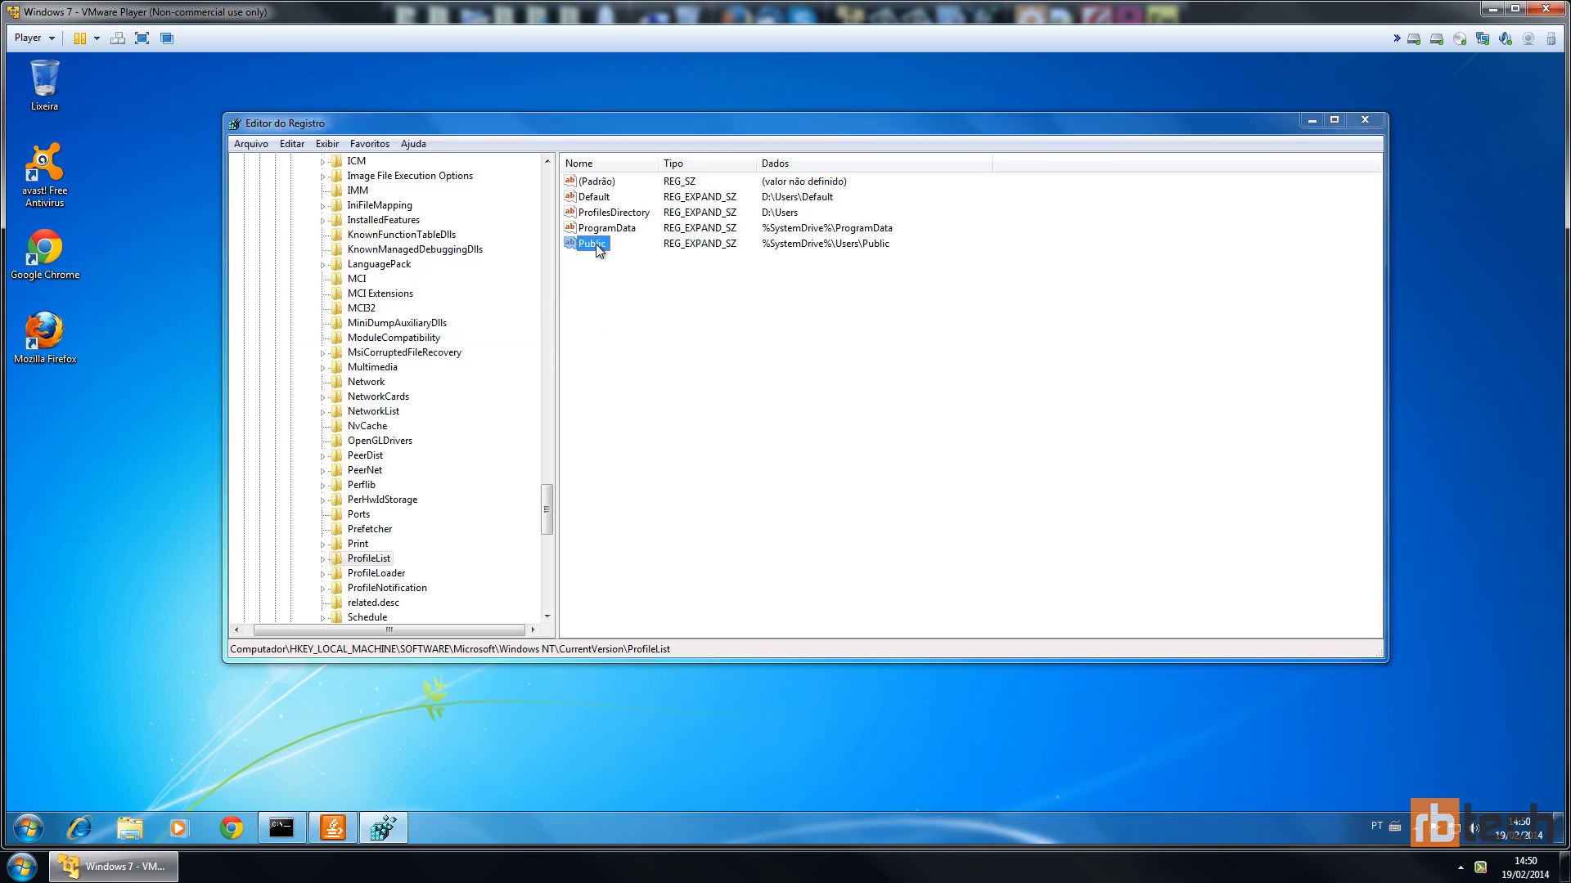
double_click(595, 244)
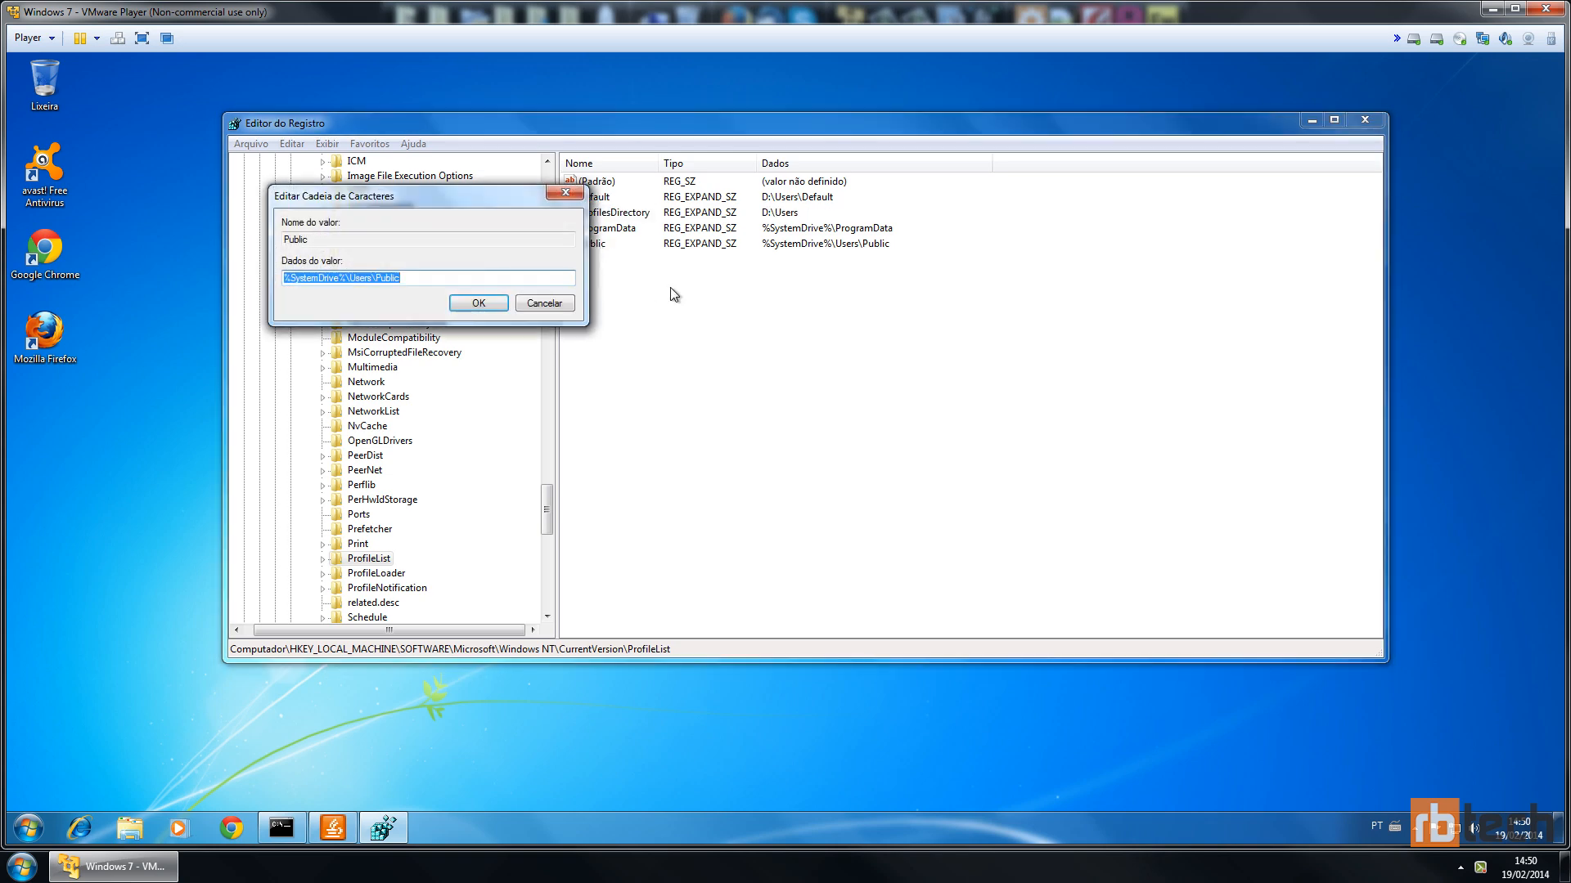
key(shift+Left)
key(shift+Left)
key(shift+Left)
key(shift+Left)
key(shift+Left)
key(shift+Left)
key(shift+Left)
key(shift+Left)
key(shift+Left)
key(shift+Left)
key(shift+Left)
key(shift+Left)
key(shift+Left)
key(shift+Left)
key(shift+Right)
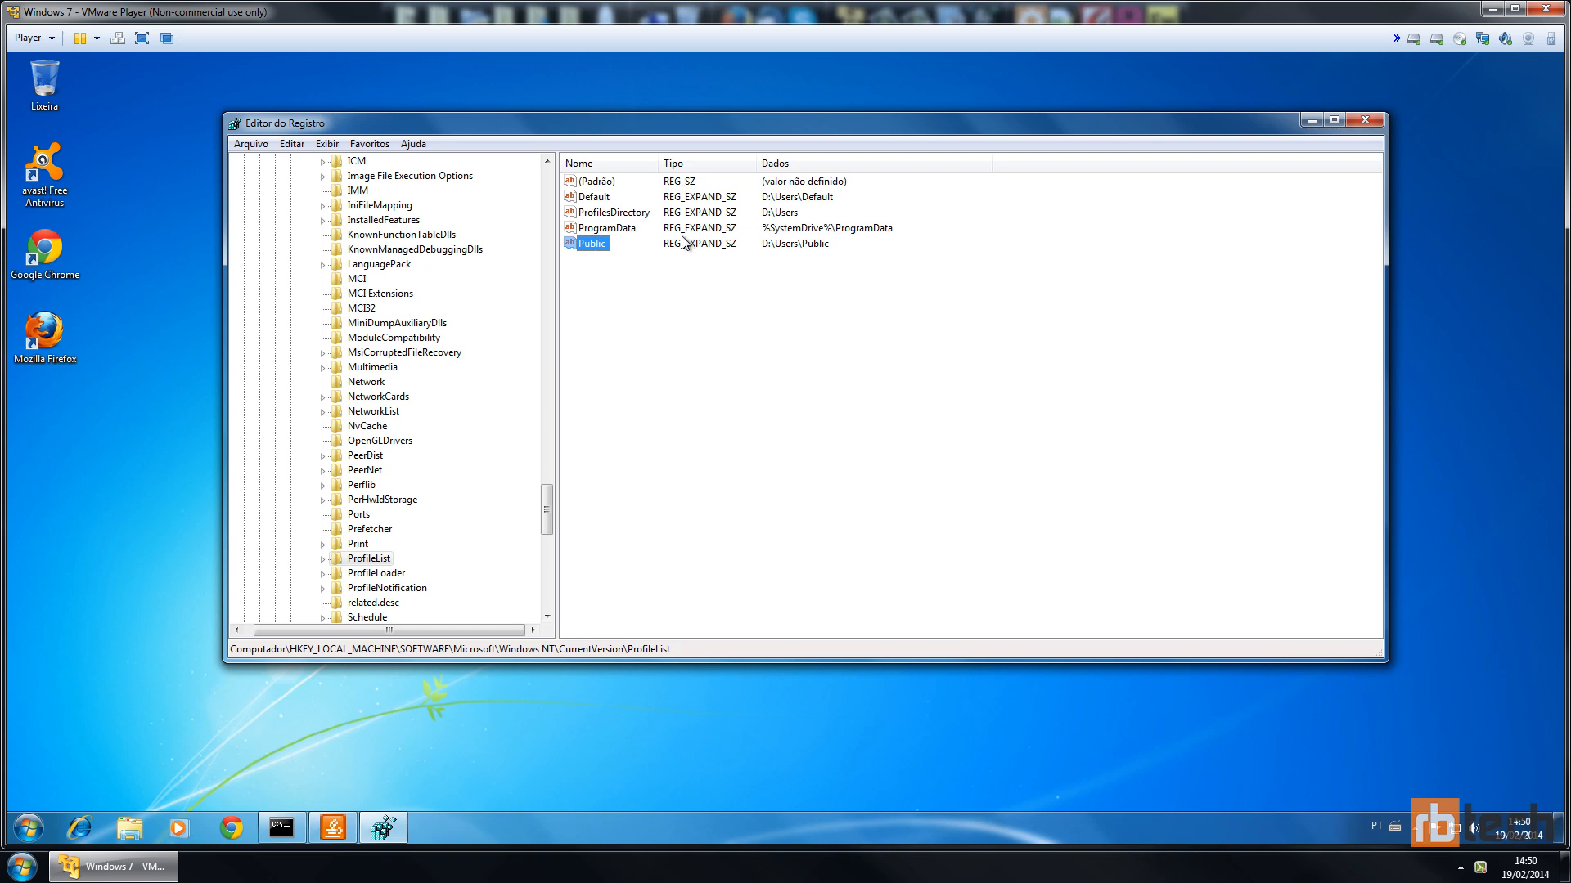
click(600, 201)
click(603, 214)
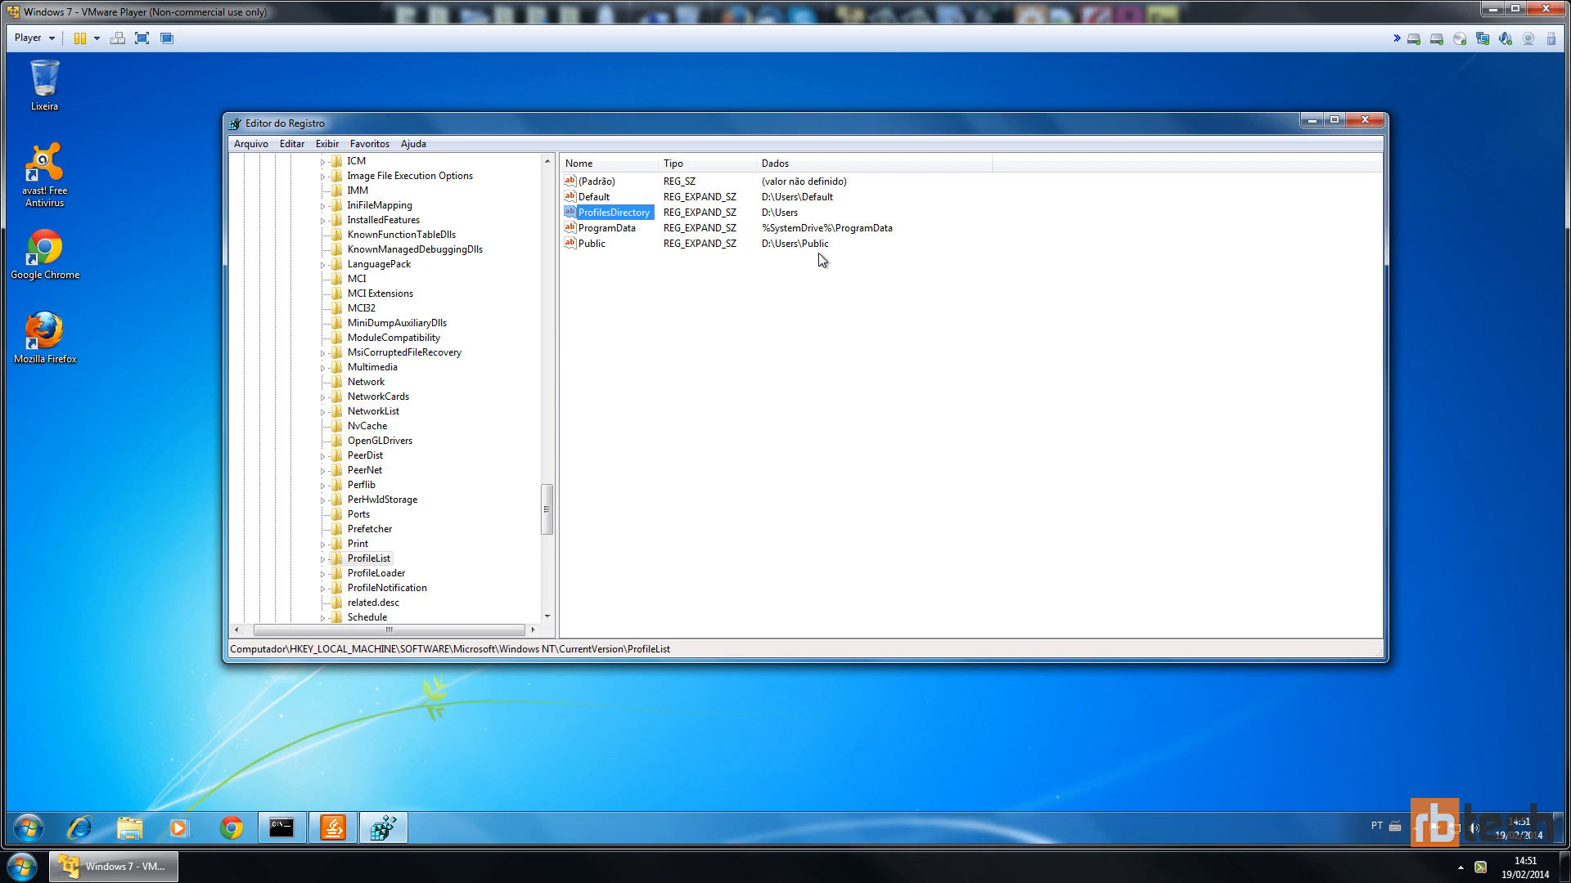
Expand ProfileList and, in the S-1-5-21 subkey ending in 1001, change the drive in ProfileImagePath to D:, keeping the user's folder path
click(375, 559)
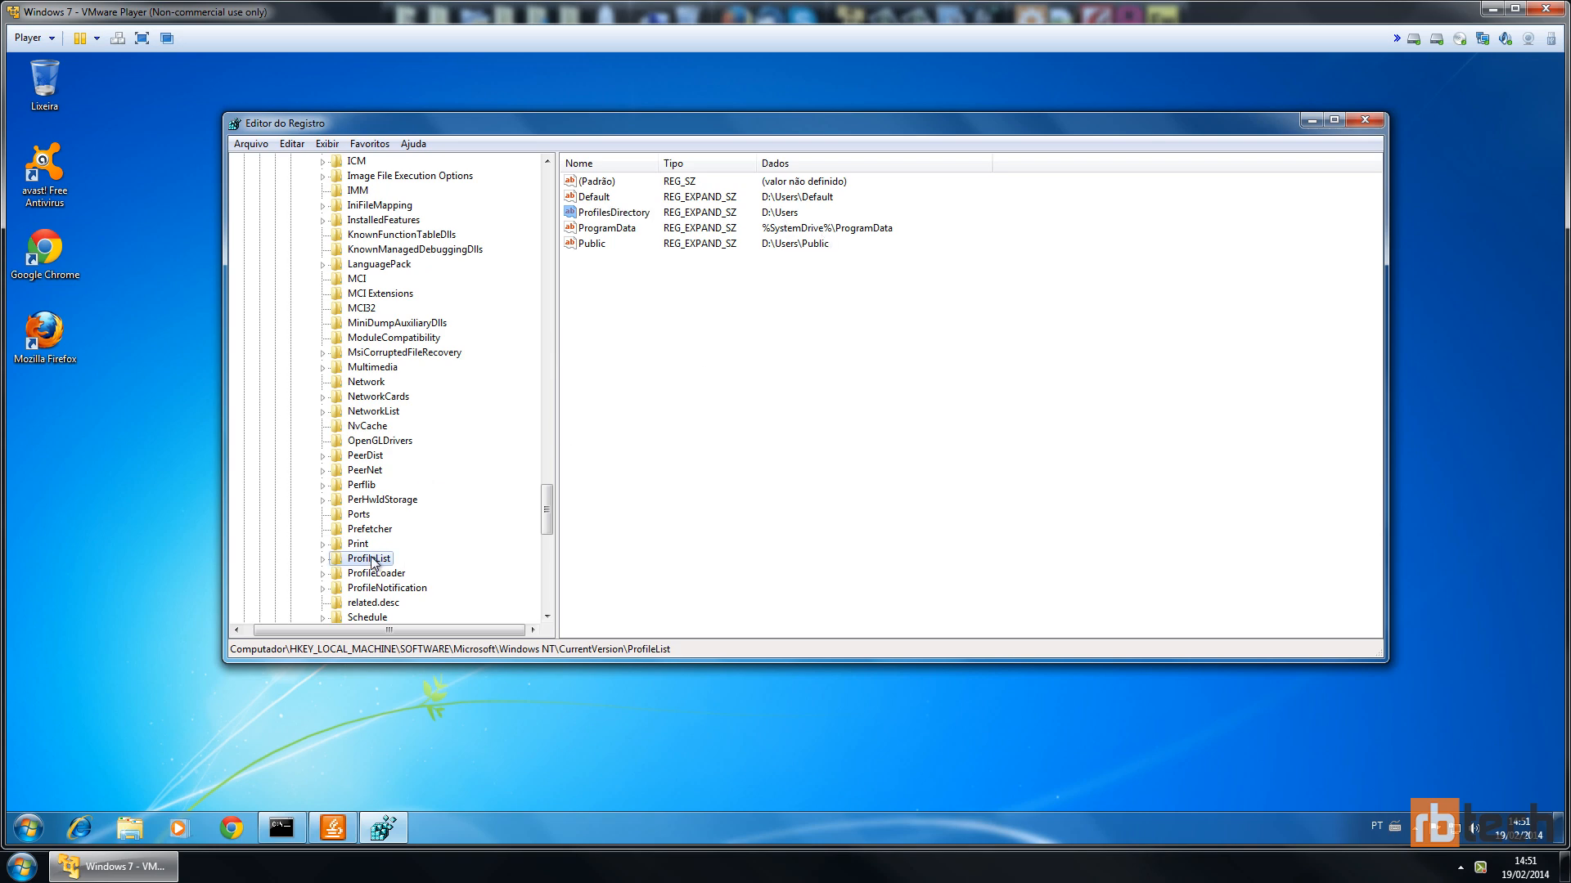
scroll(384, 493, down, 1)
scroll(381, 488, down, 2)
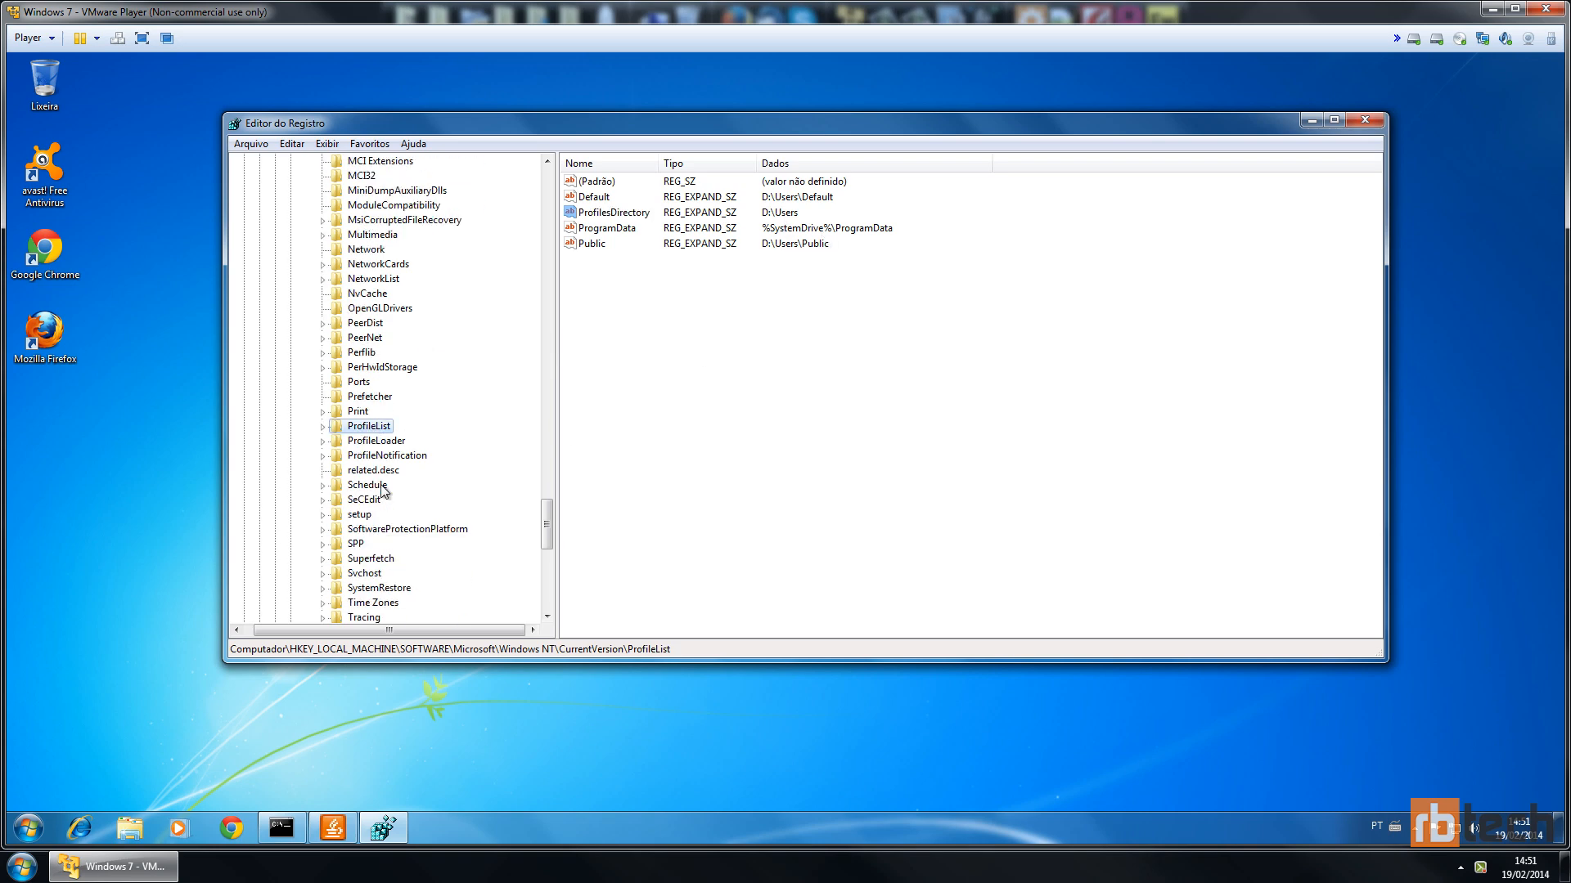
click(323, 427)
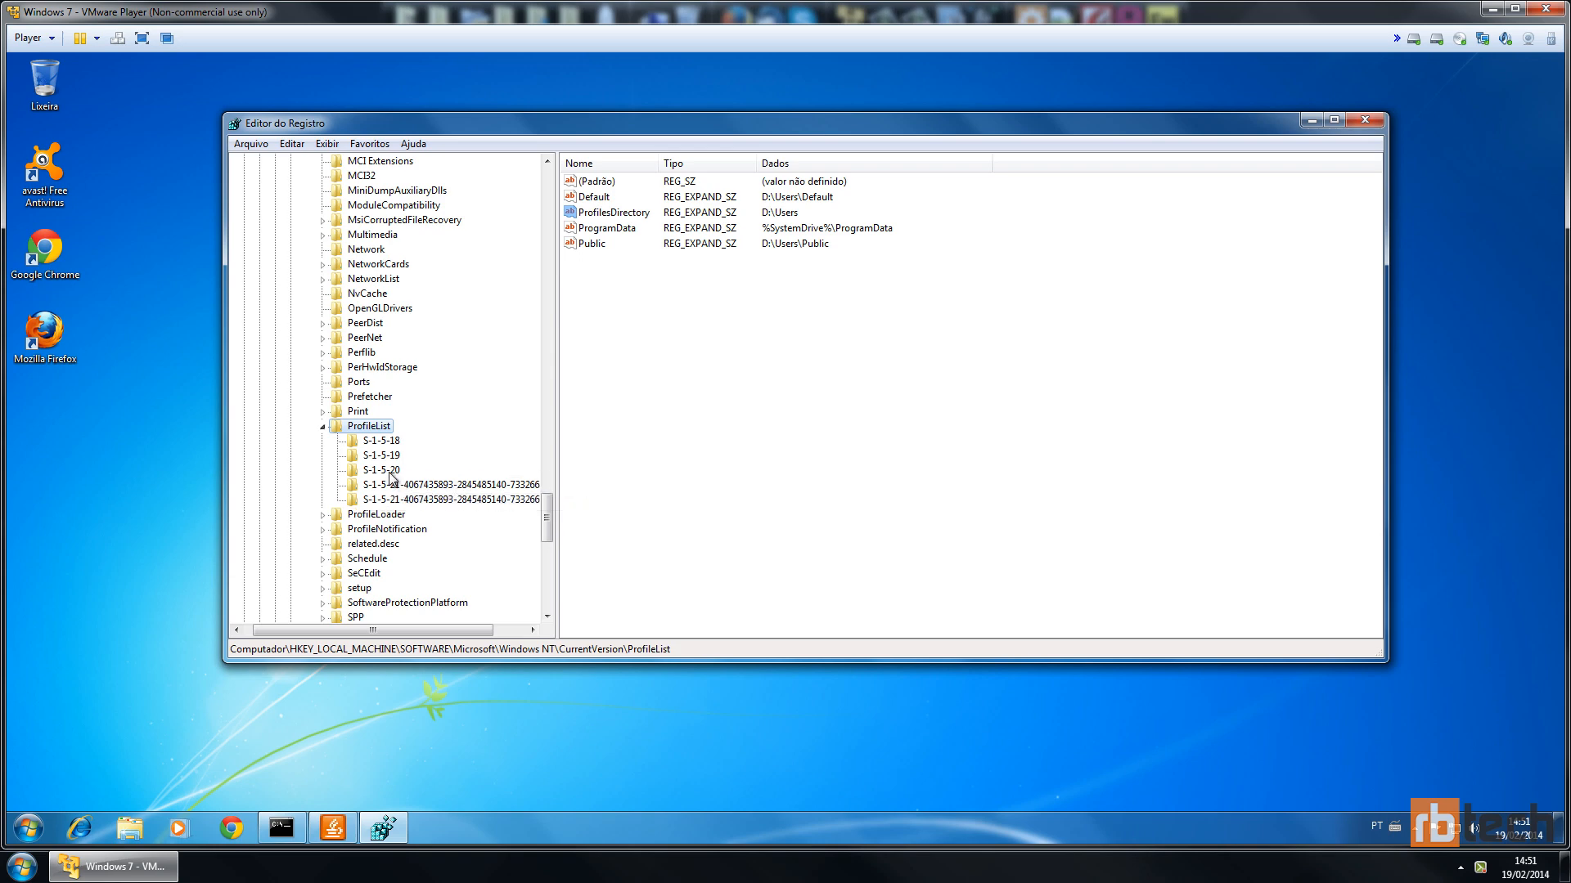
click(439, 487)
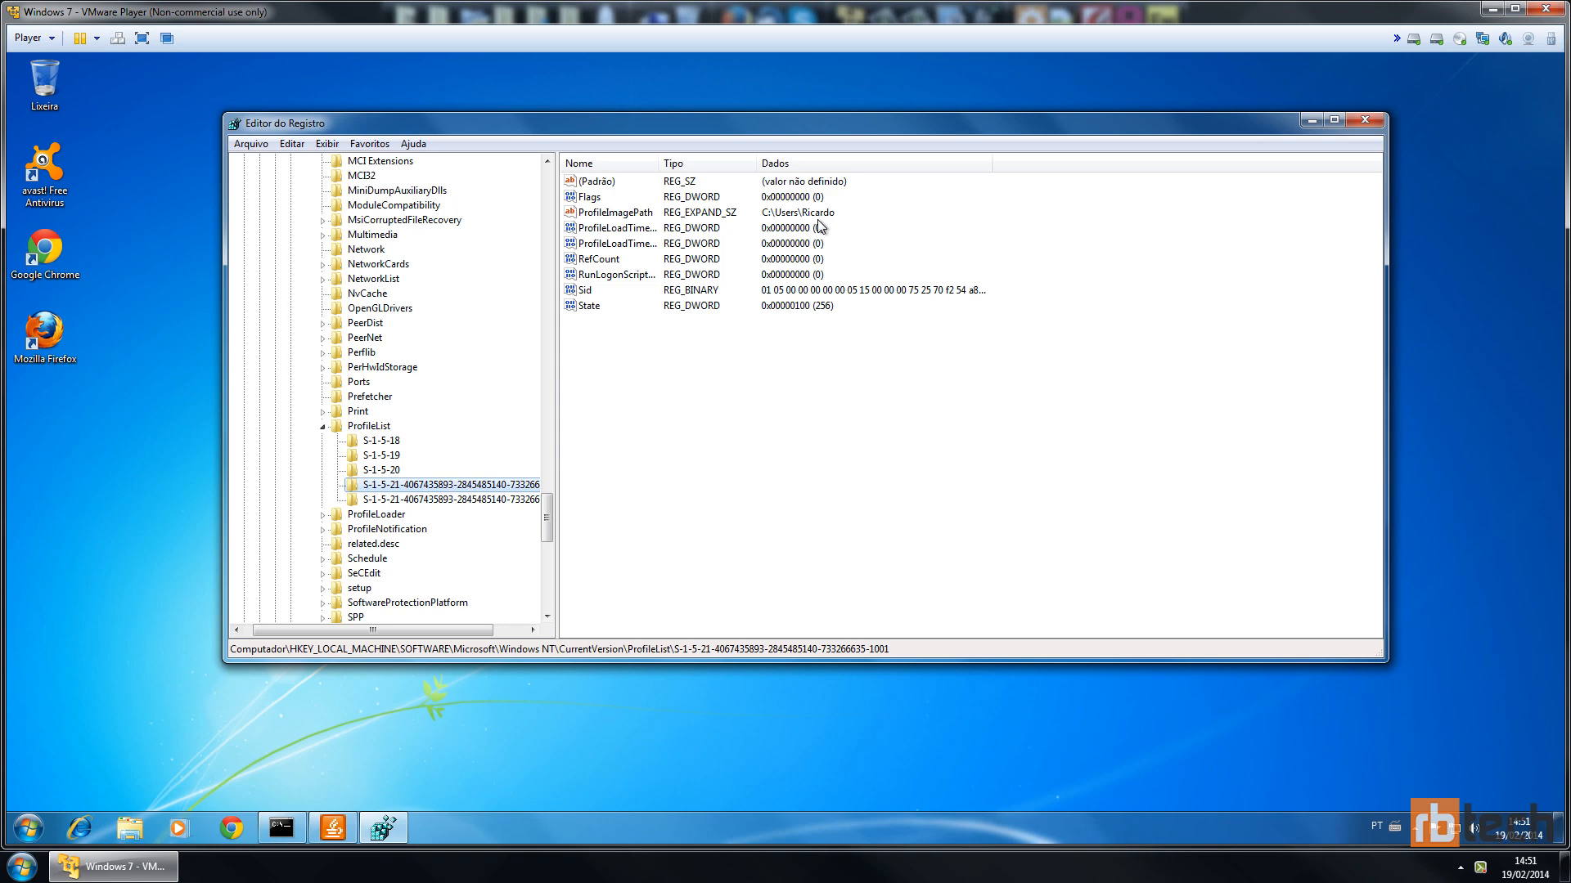
double_click(620, 215)
key(Home)
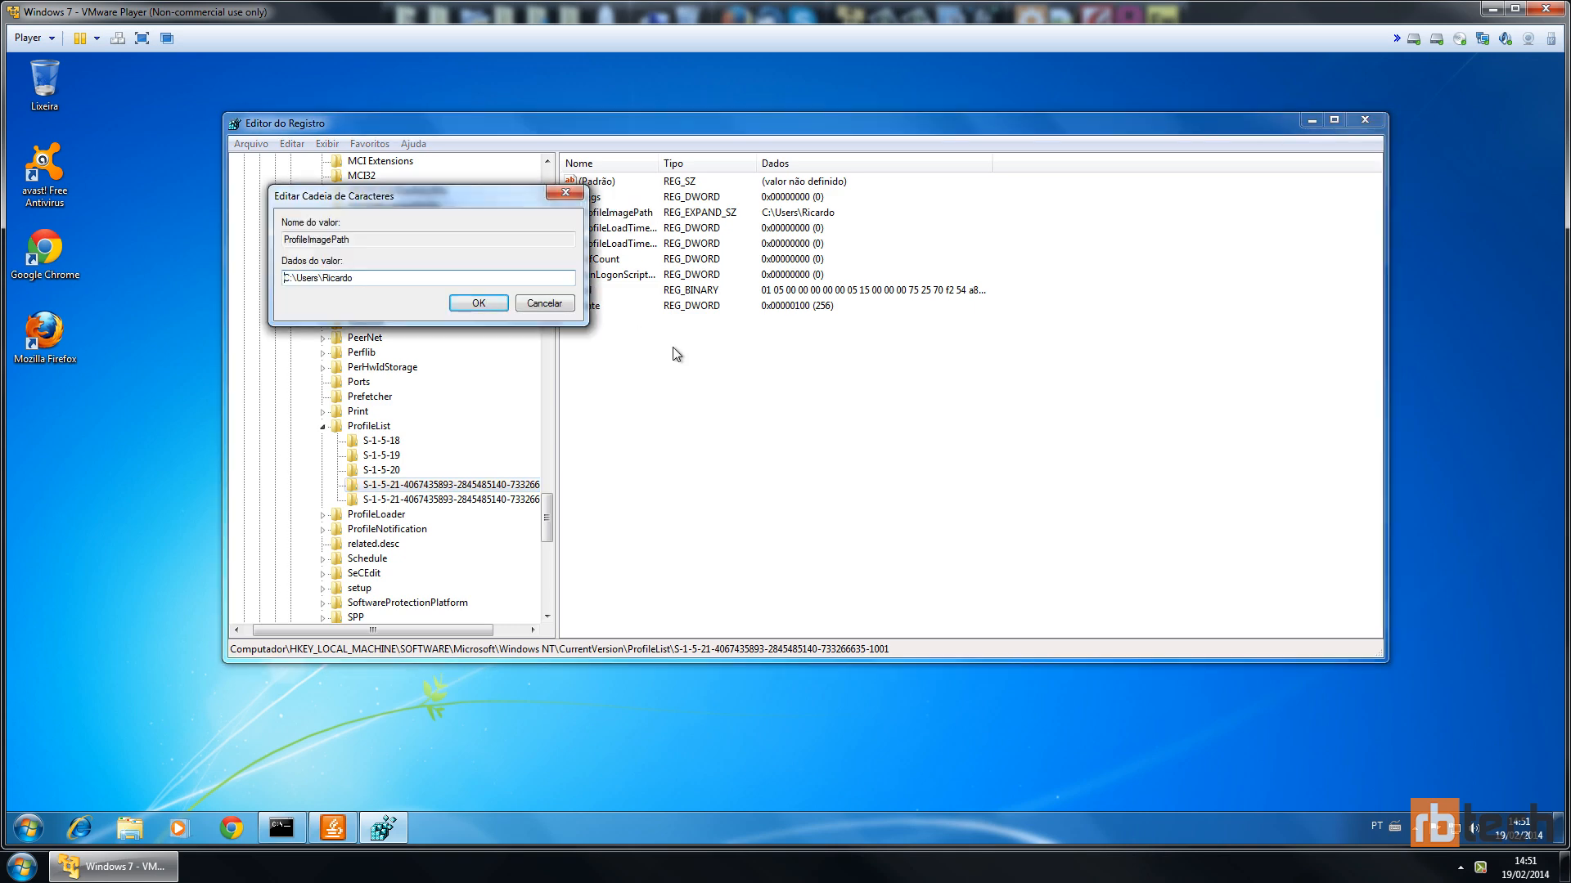
key(shift+Right)
text(D)
click(478, 303)
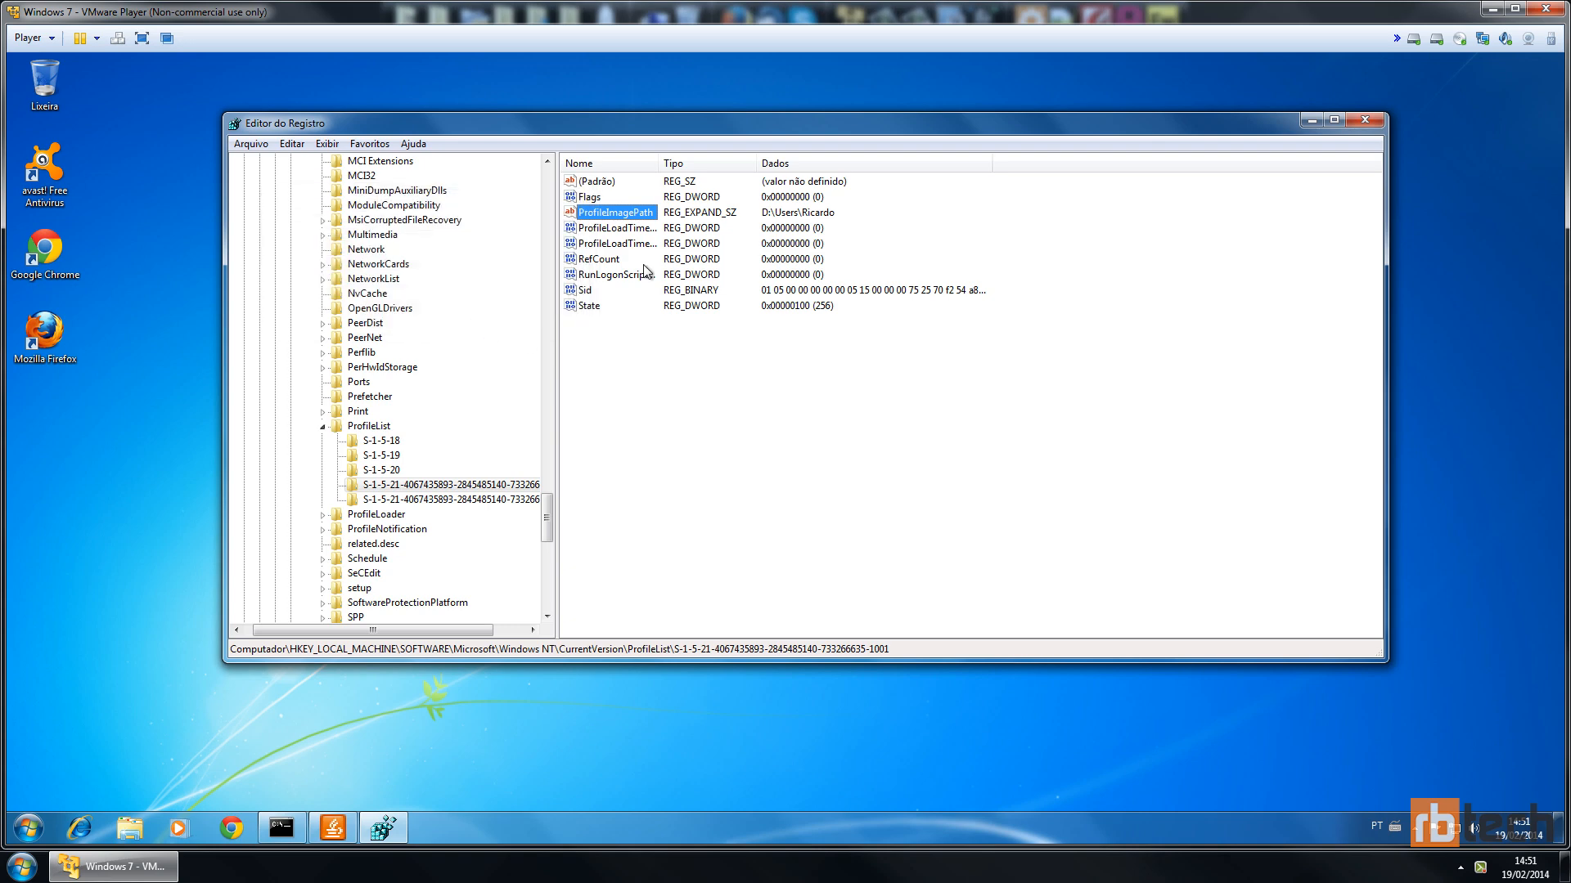
Check ProfileImagePath in both S-1-5-21 profile subkeys and close the Registry Editor
click(464, 495)
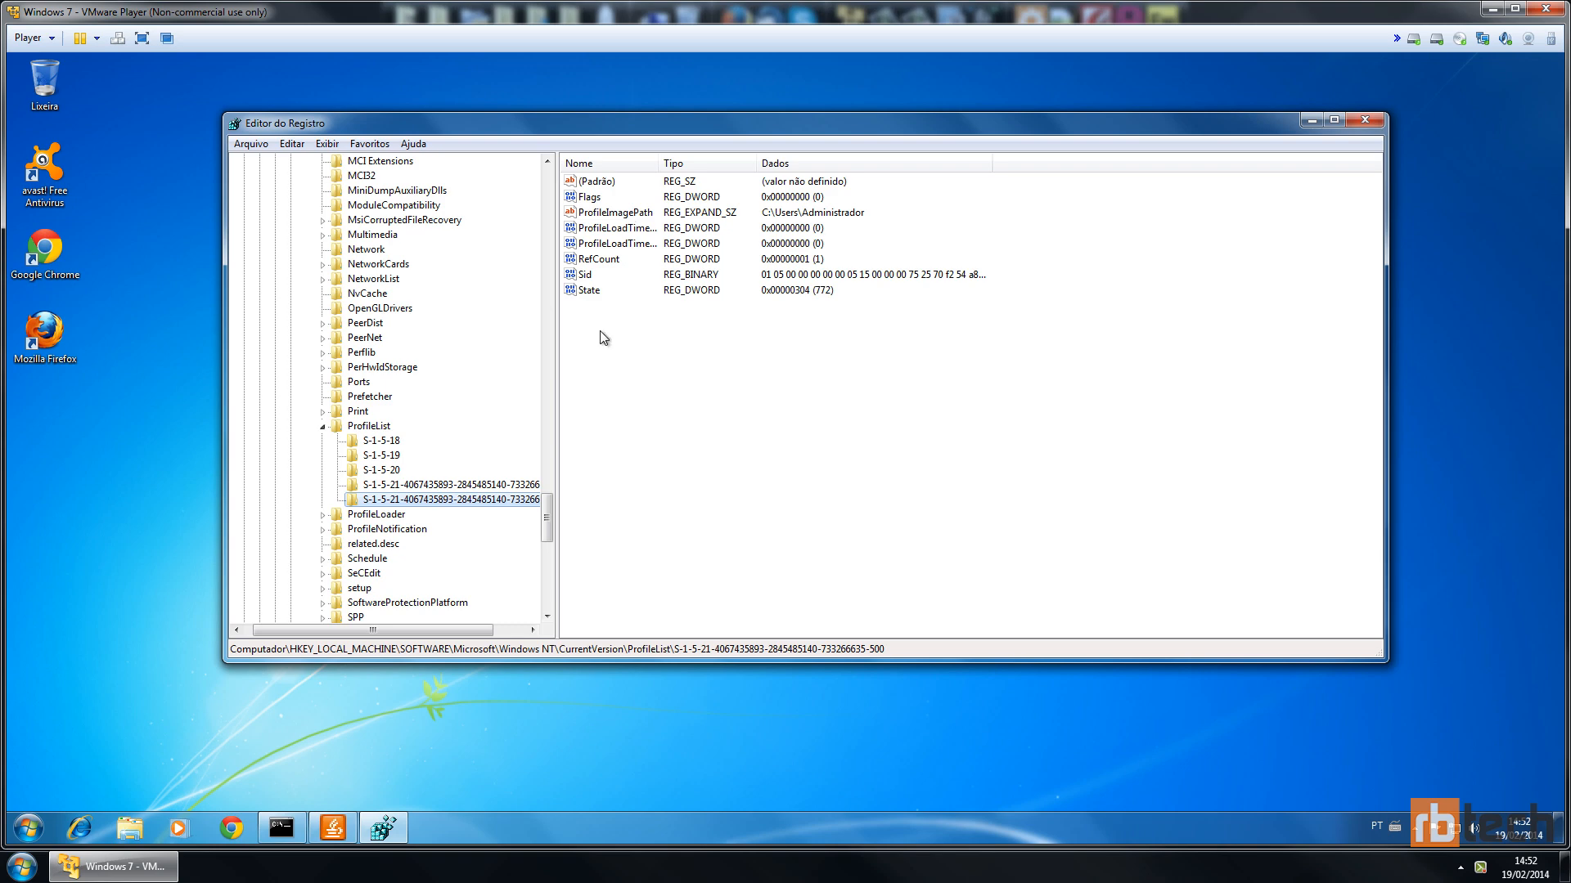
click(446, 485)
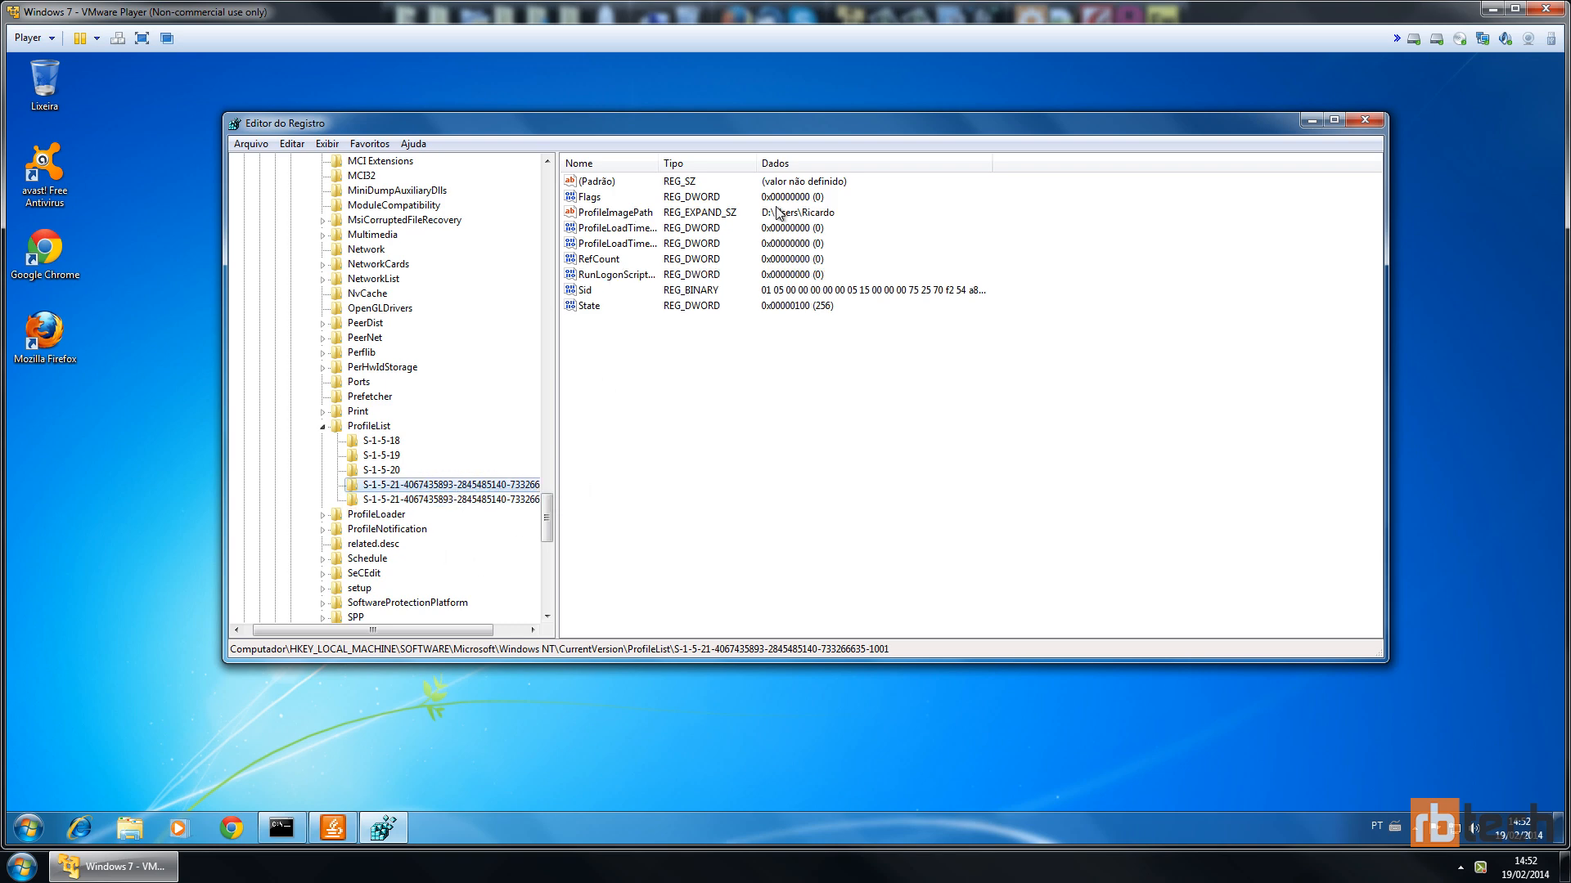
click(1376, 121)
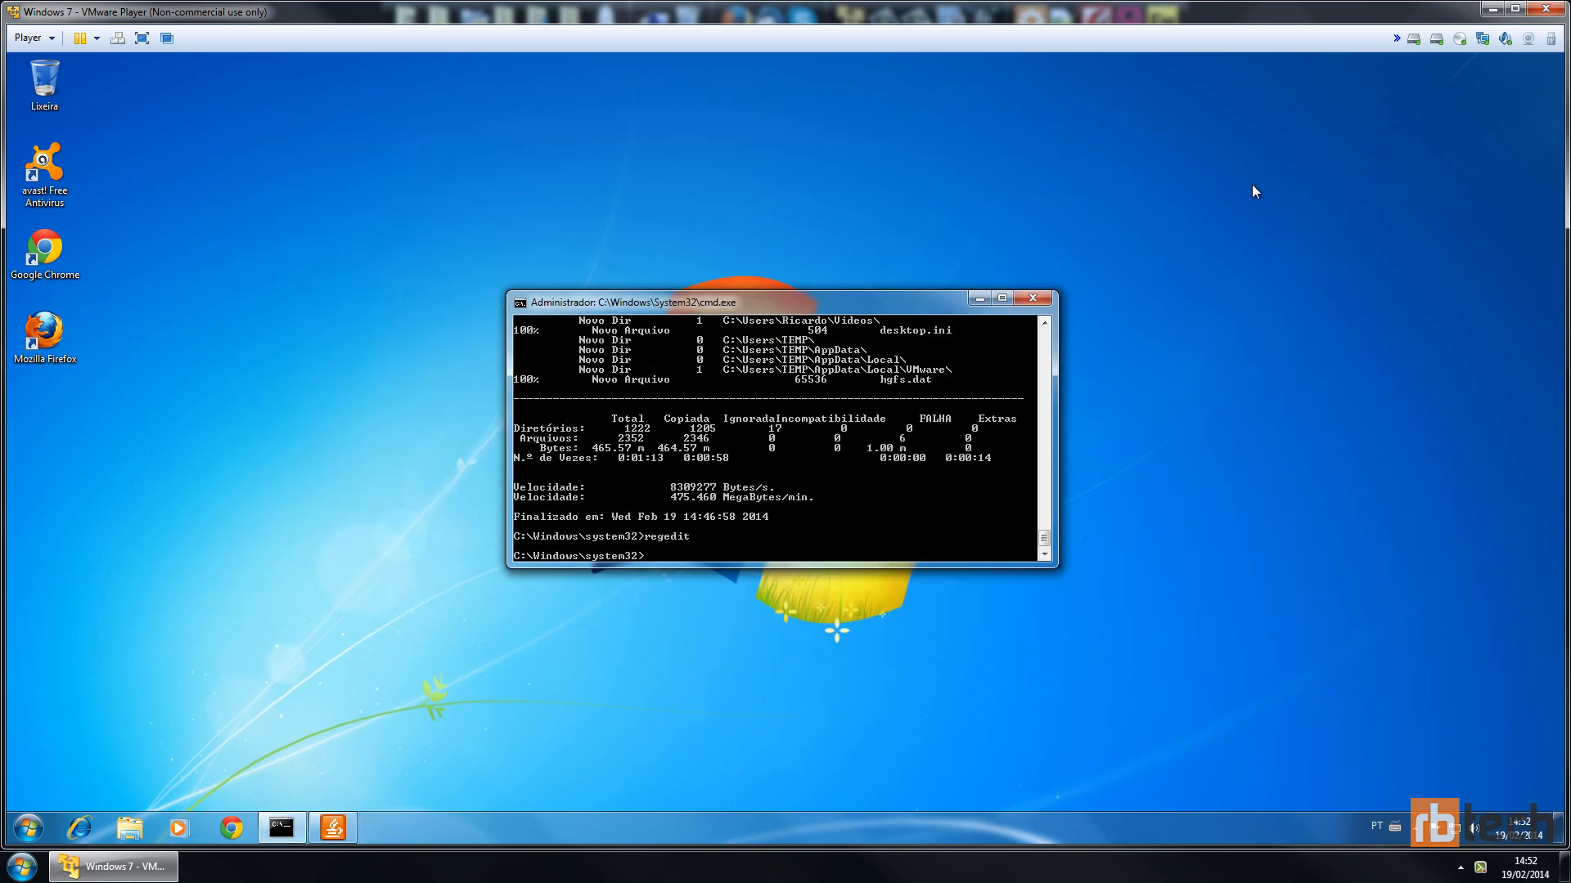
Close the command prompt and accept the certificate security alert before switching to the regular user's session
click(1047, 302)
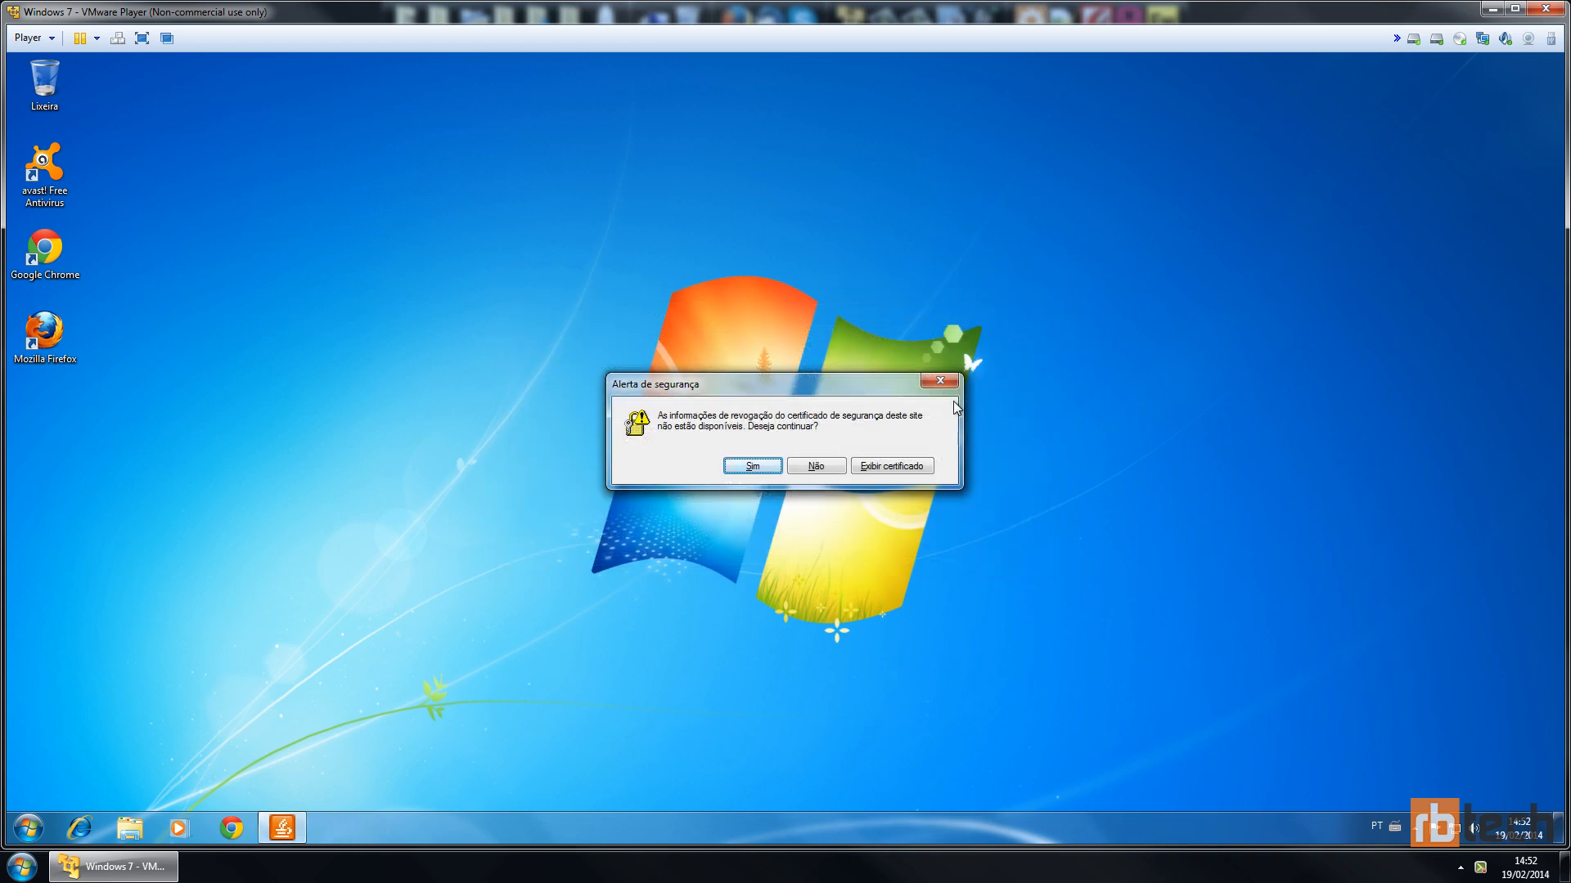
click(757, 466)
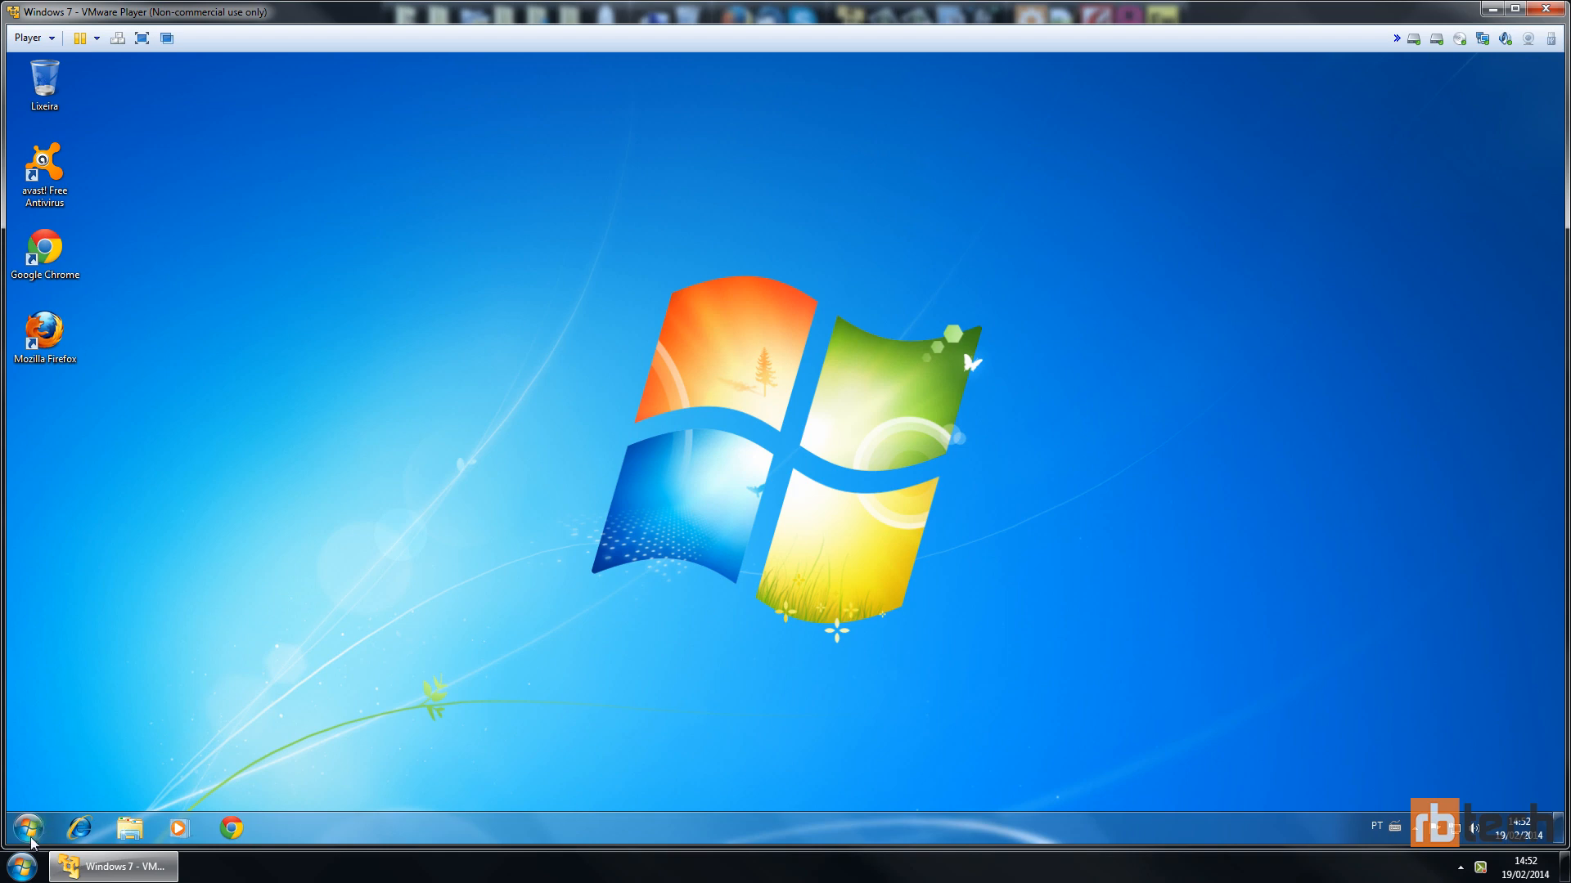
click(30, 839)
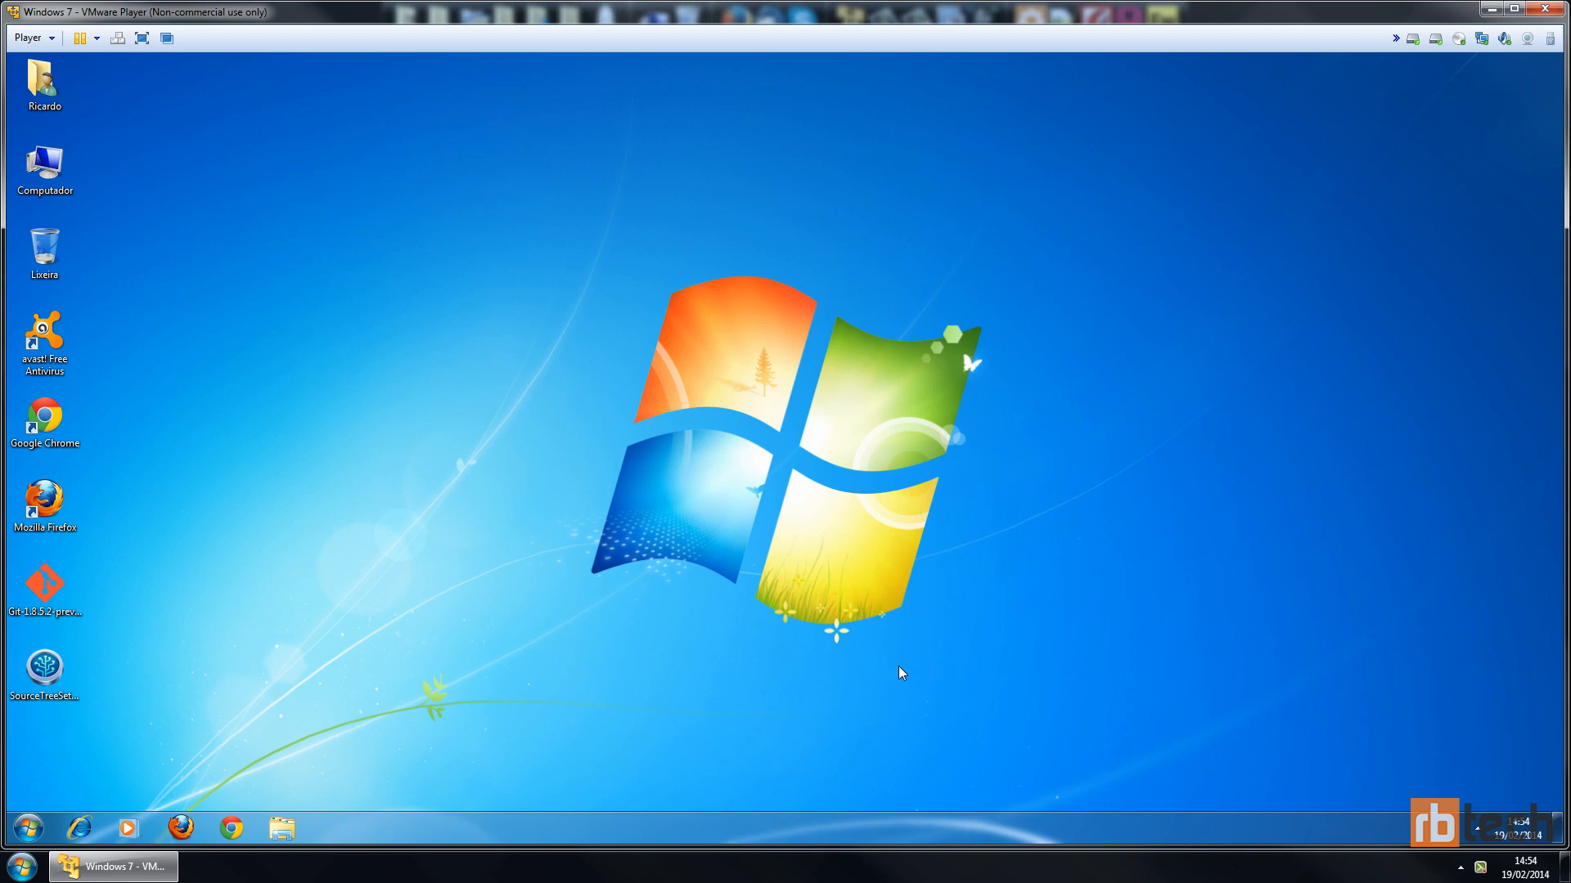
Create a text document named teste1 on the desktop and place it below the SourceTree icon
right_click(278, 463)
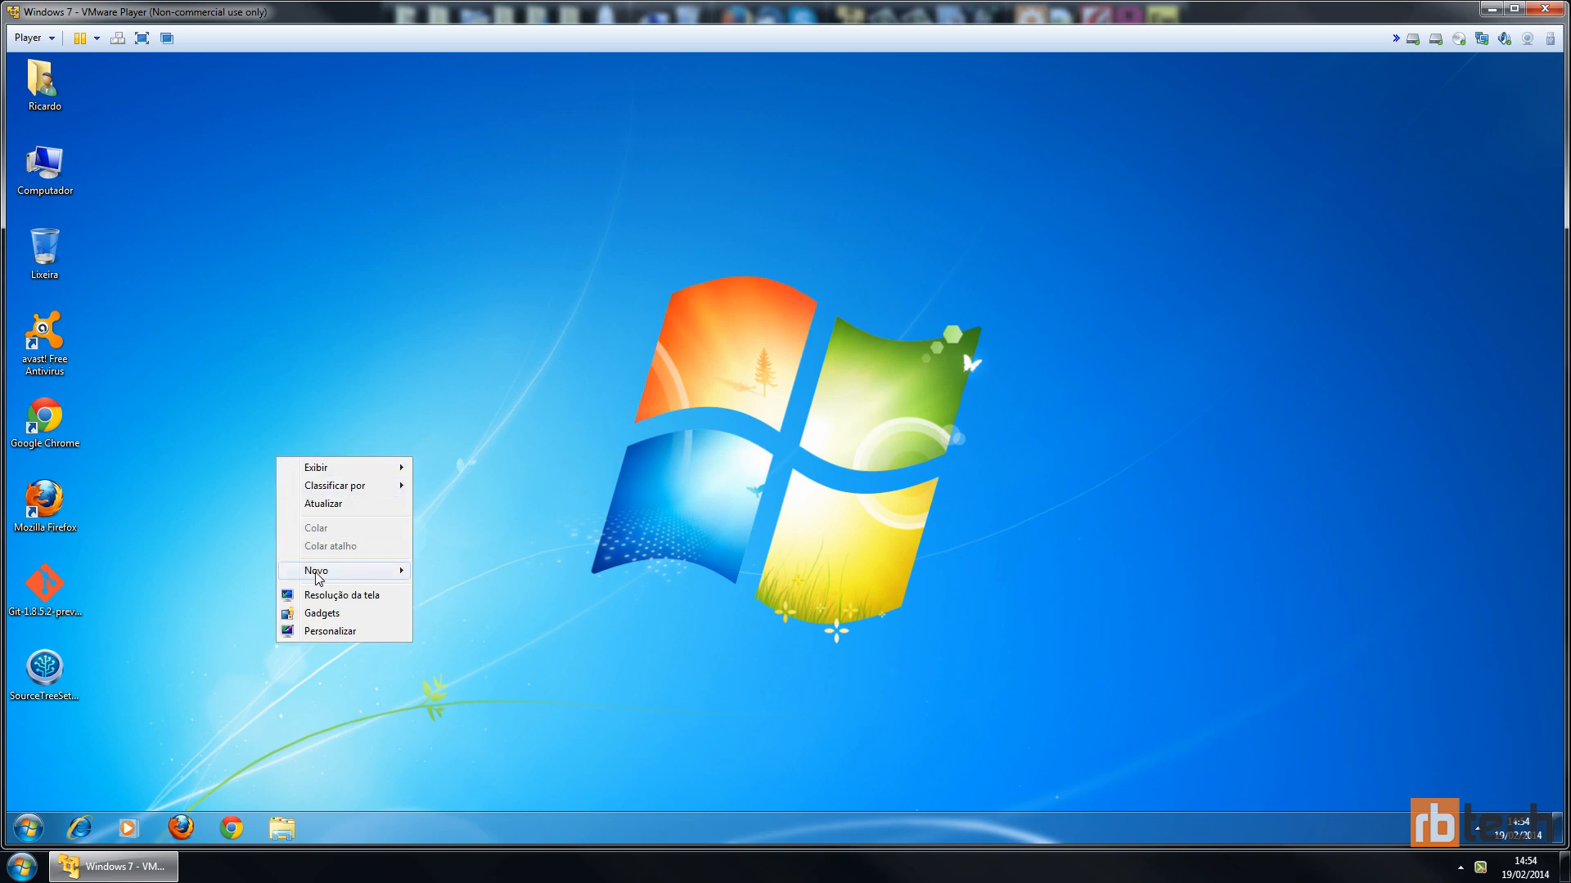
mouse_move(319, 575)
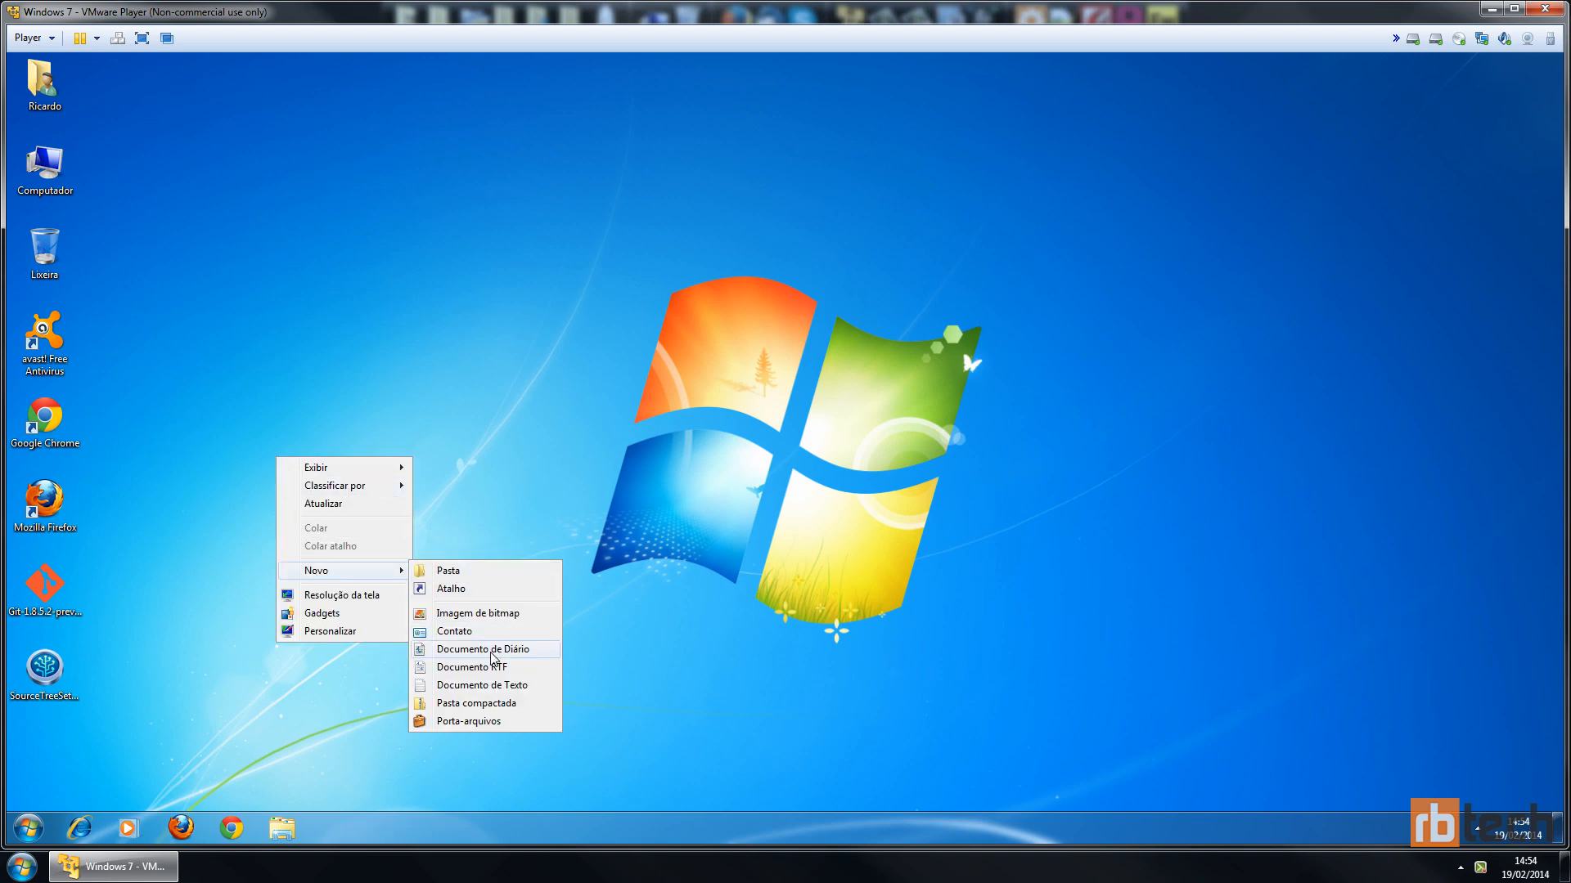
click(483, 684)
text(teste)
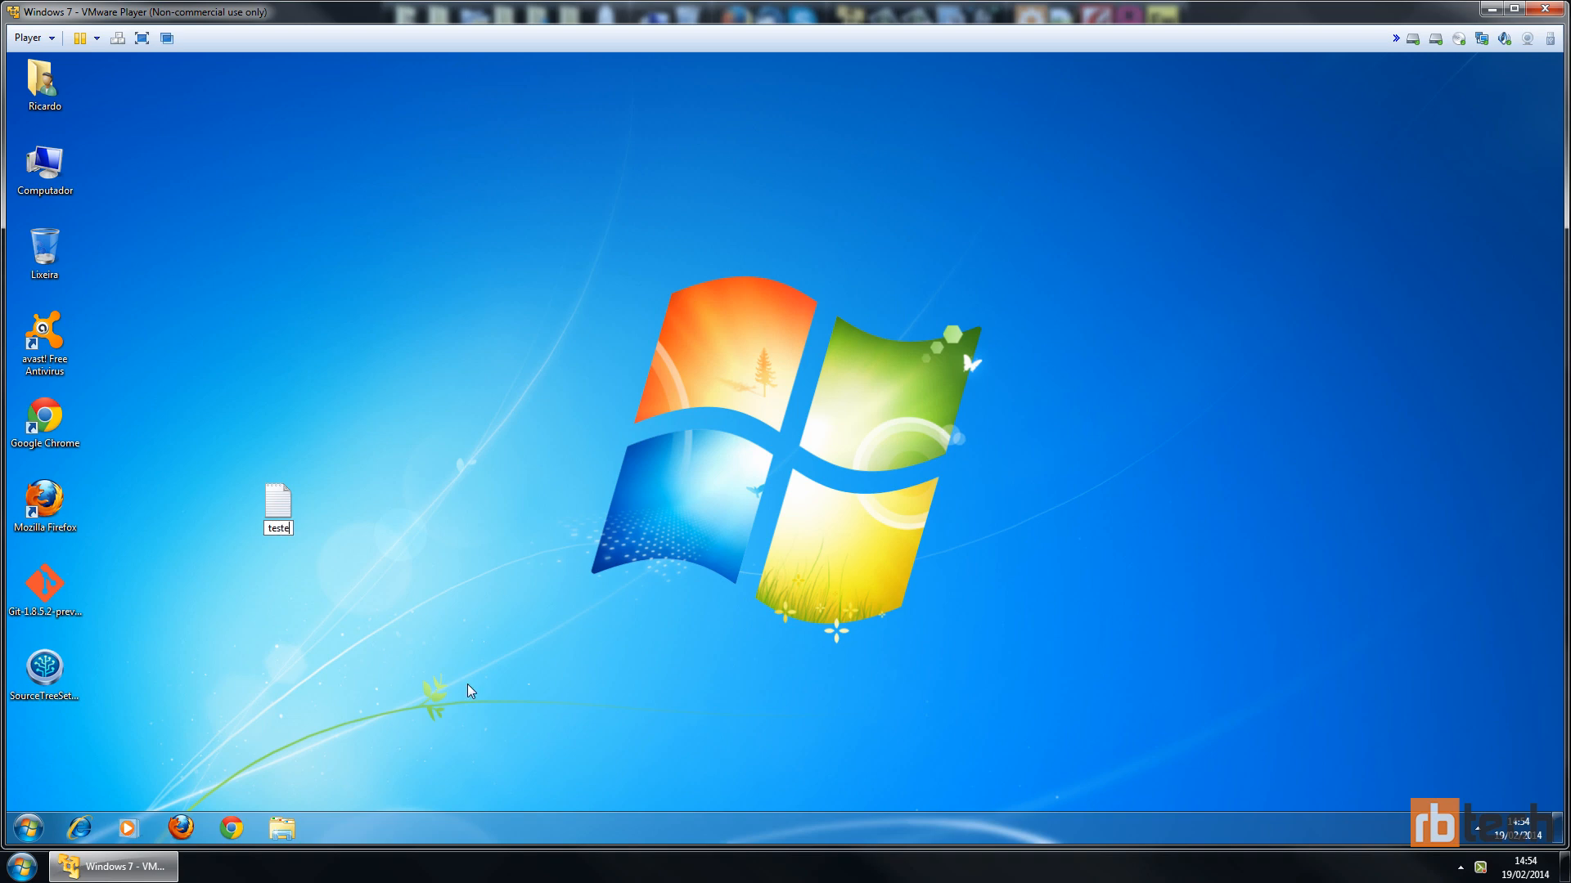
text(1)
key(Return)
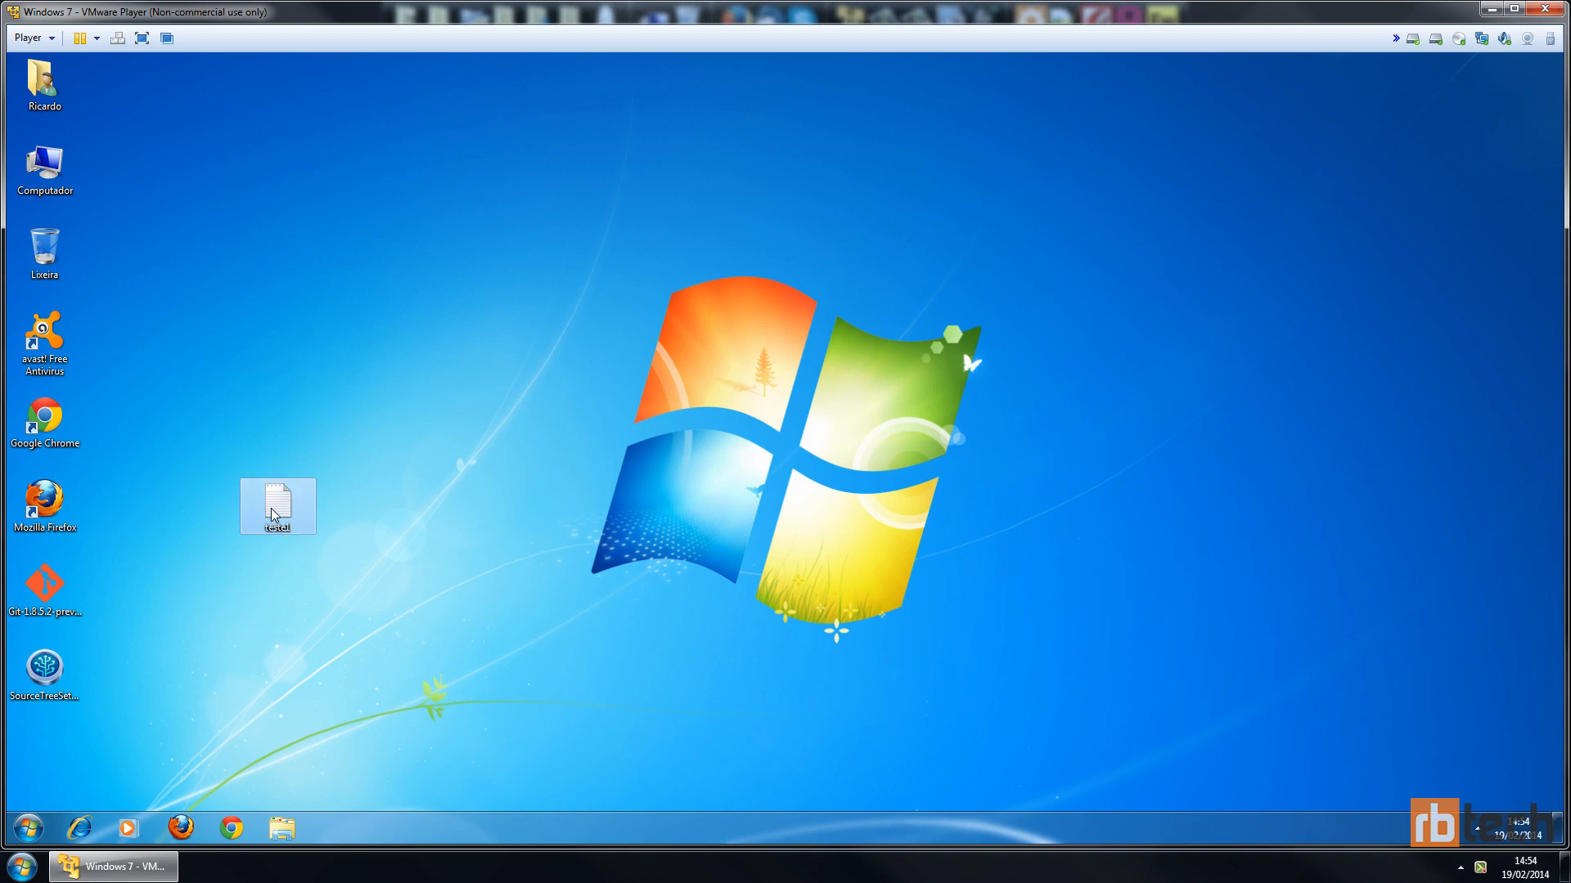
drag(278, 511, 20, 761)
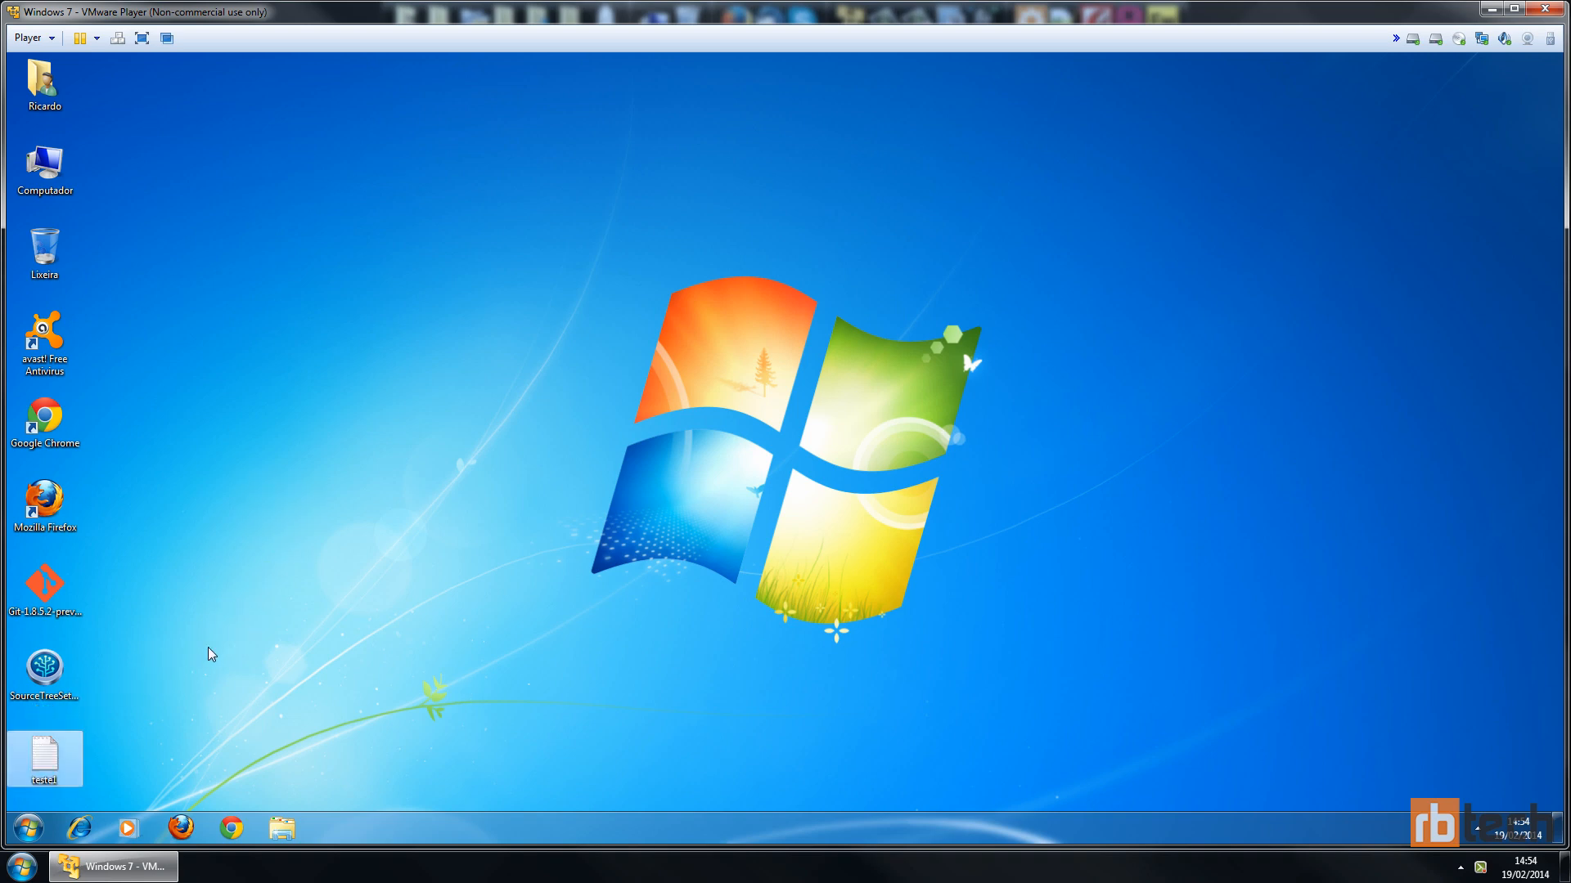
Browse to the regular user's Área de Trabalho folder under Usuários on drive D: and check for teste1
double_click(45, 168)
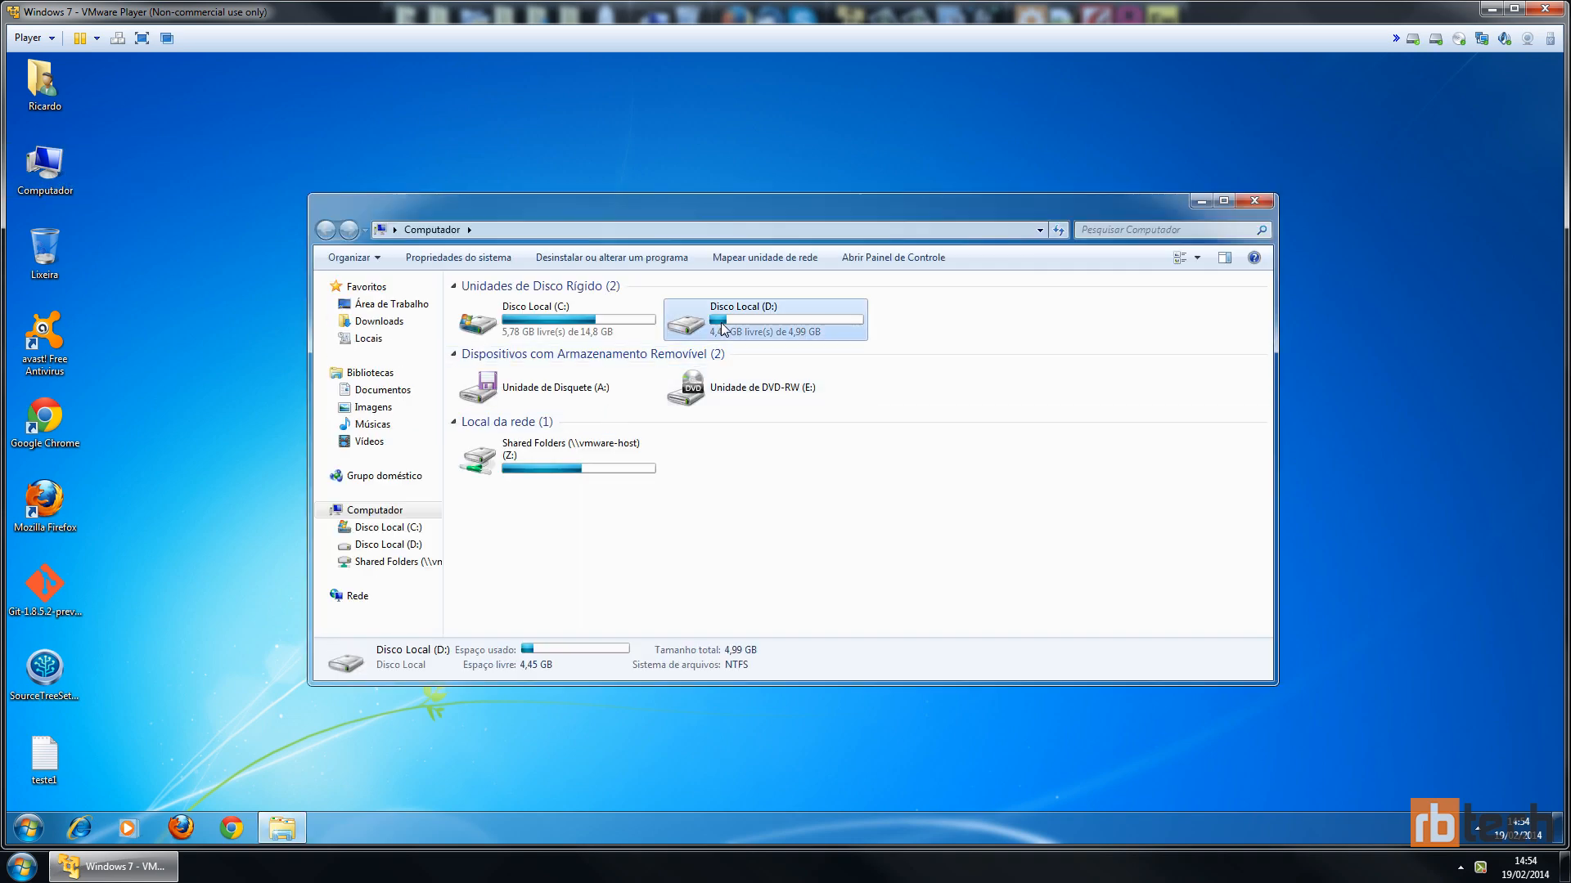
double_click(722, 327)
double_click(494, 322)
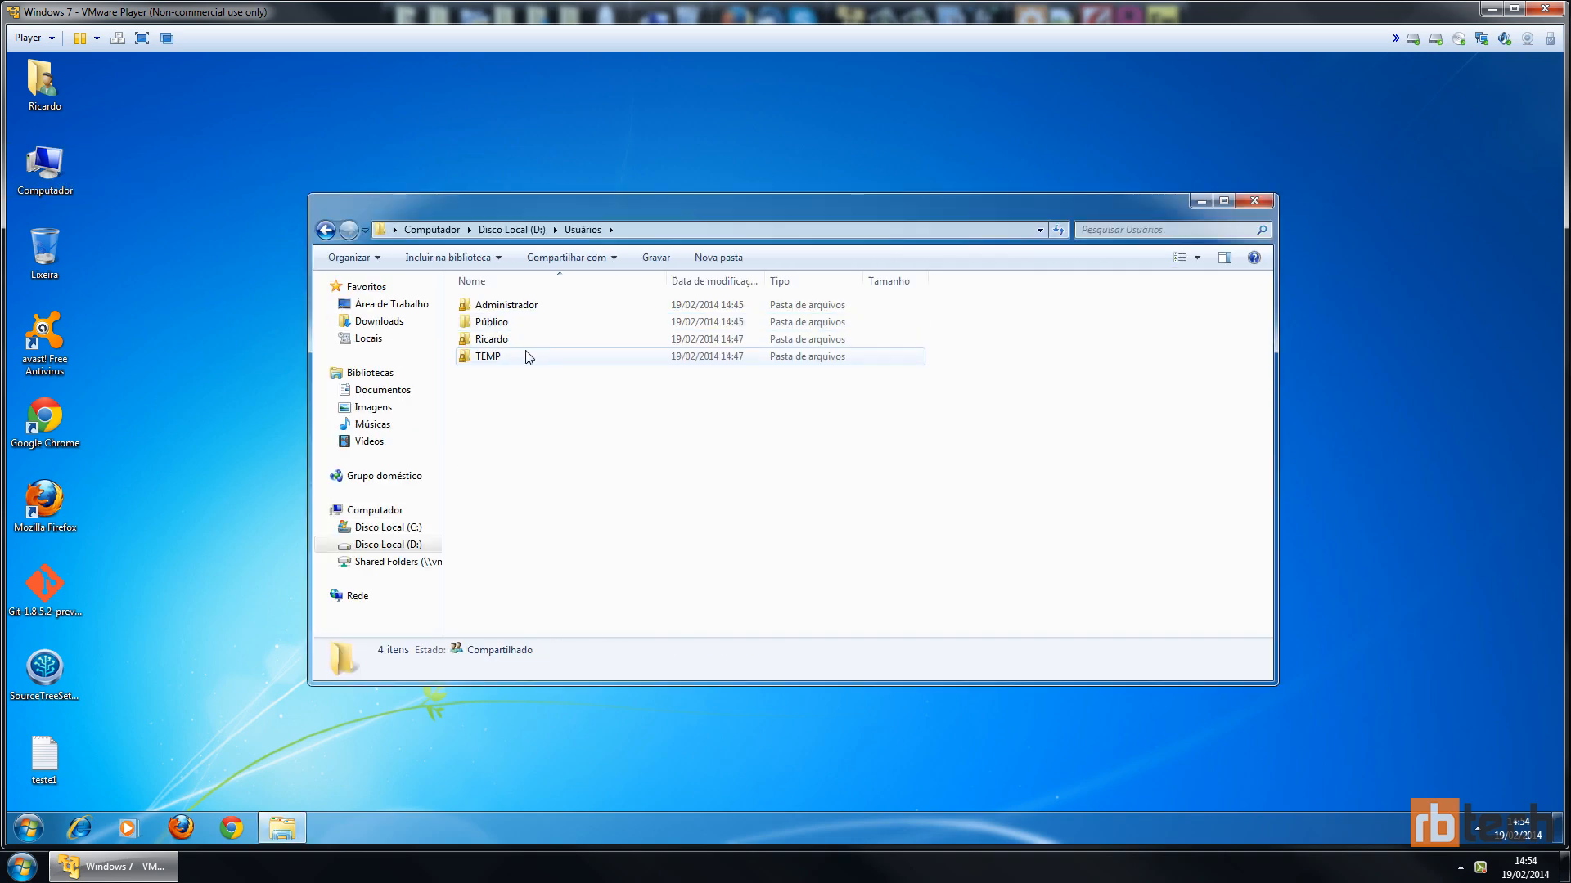
double_click(509, 339)
double_click(512, 375)
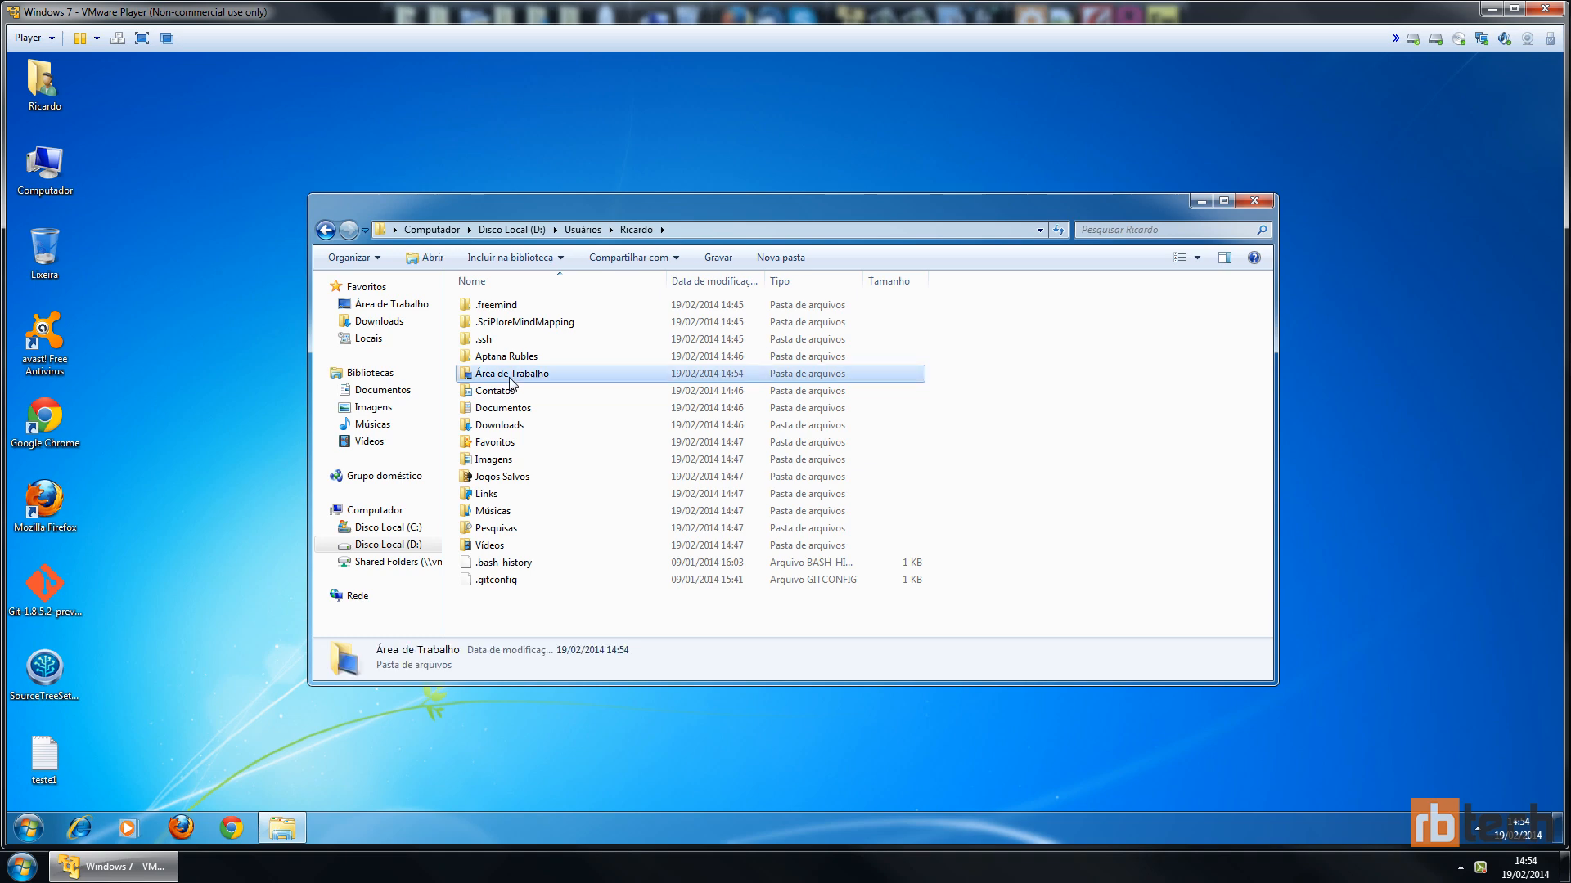
click(494, 347)
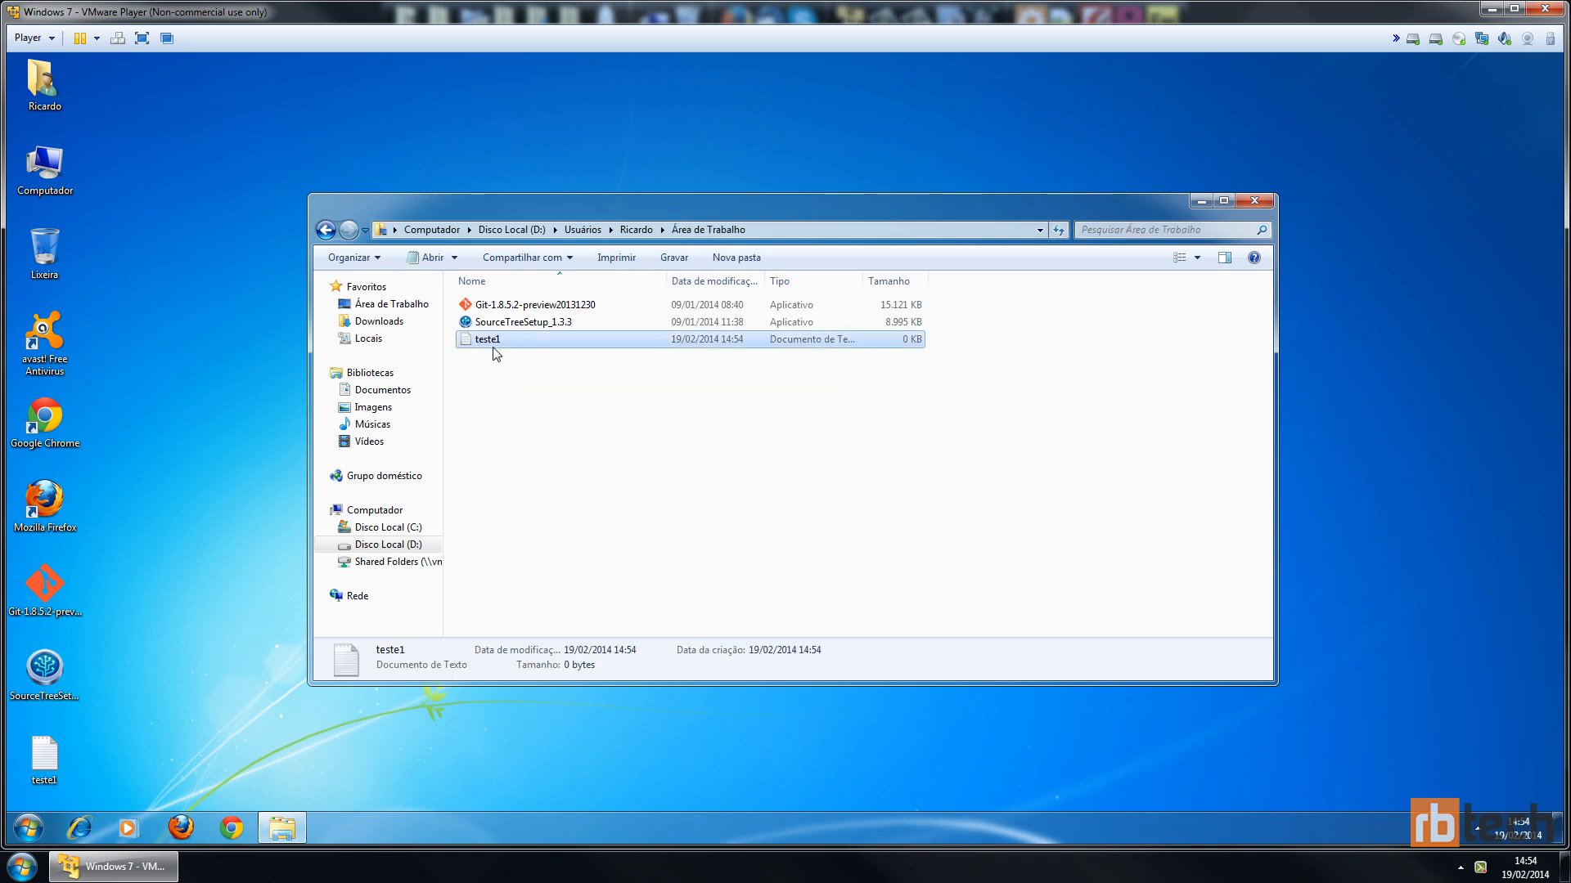
Check the same user's Área de Trabalho folder under Usuários on drive C: for teste1 and close the Explorer window
click(432, 229)
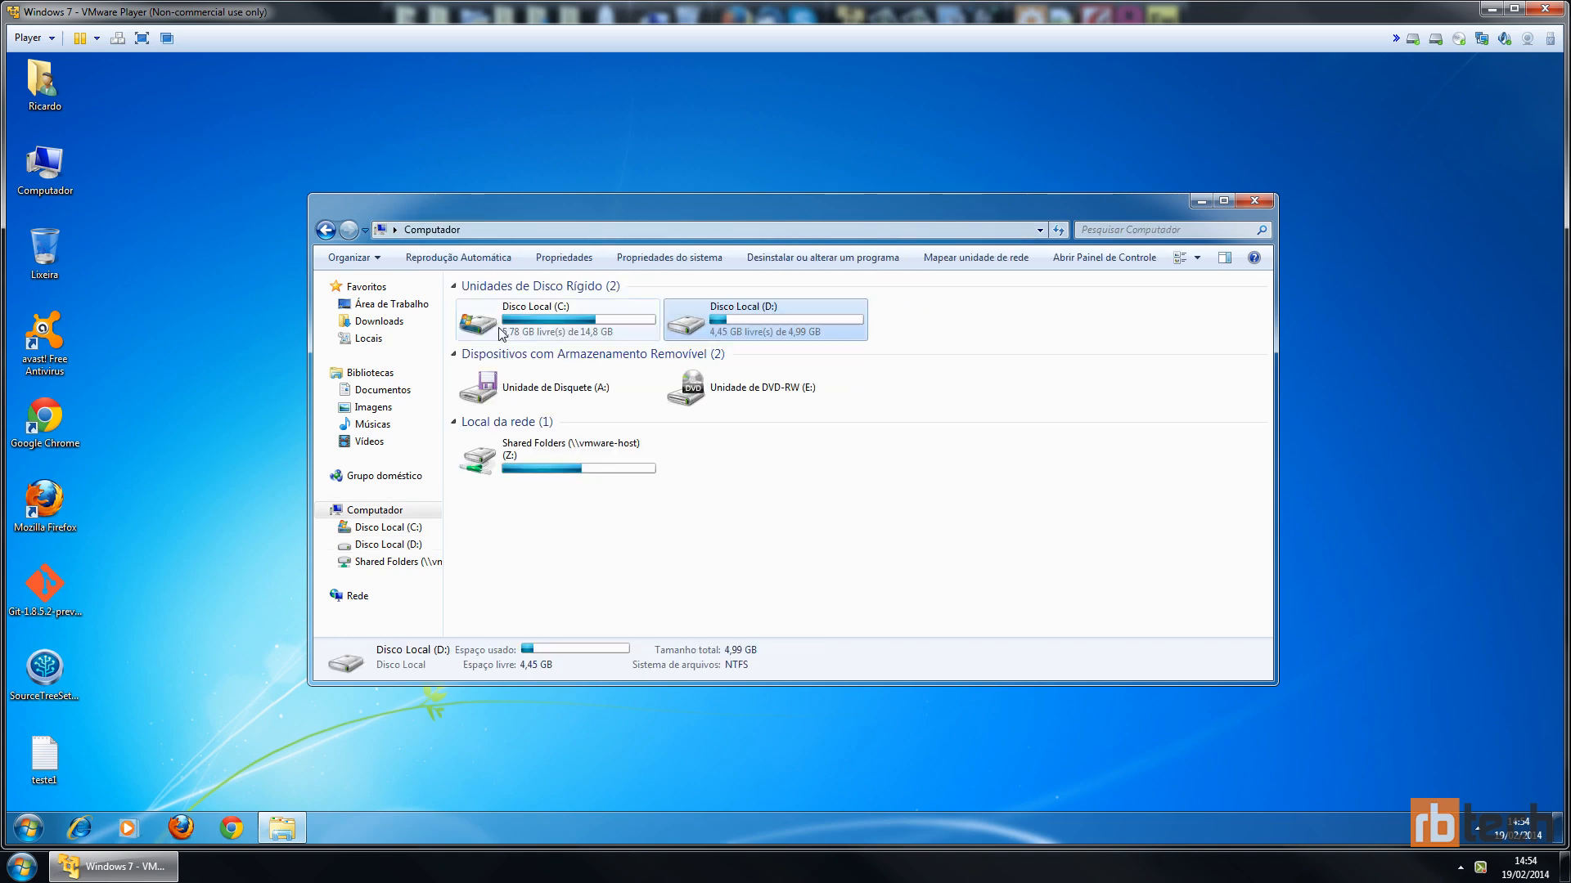
double_click(495, 375)
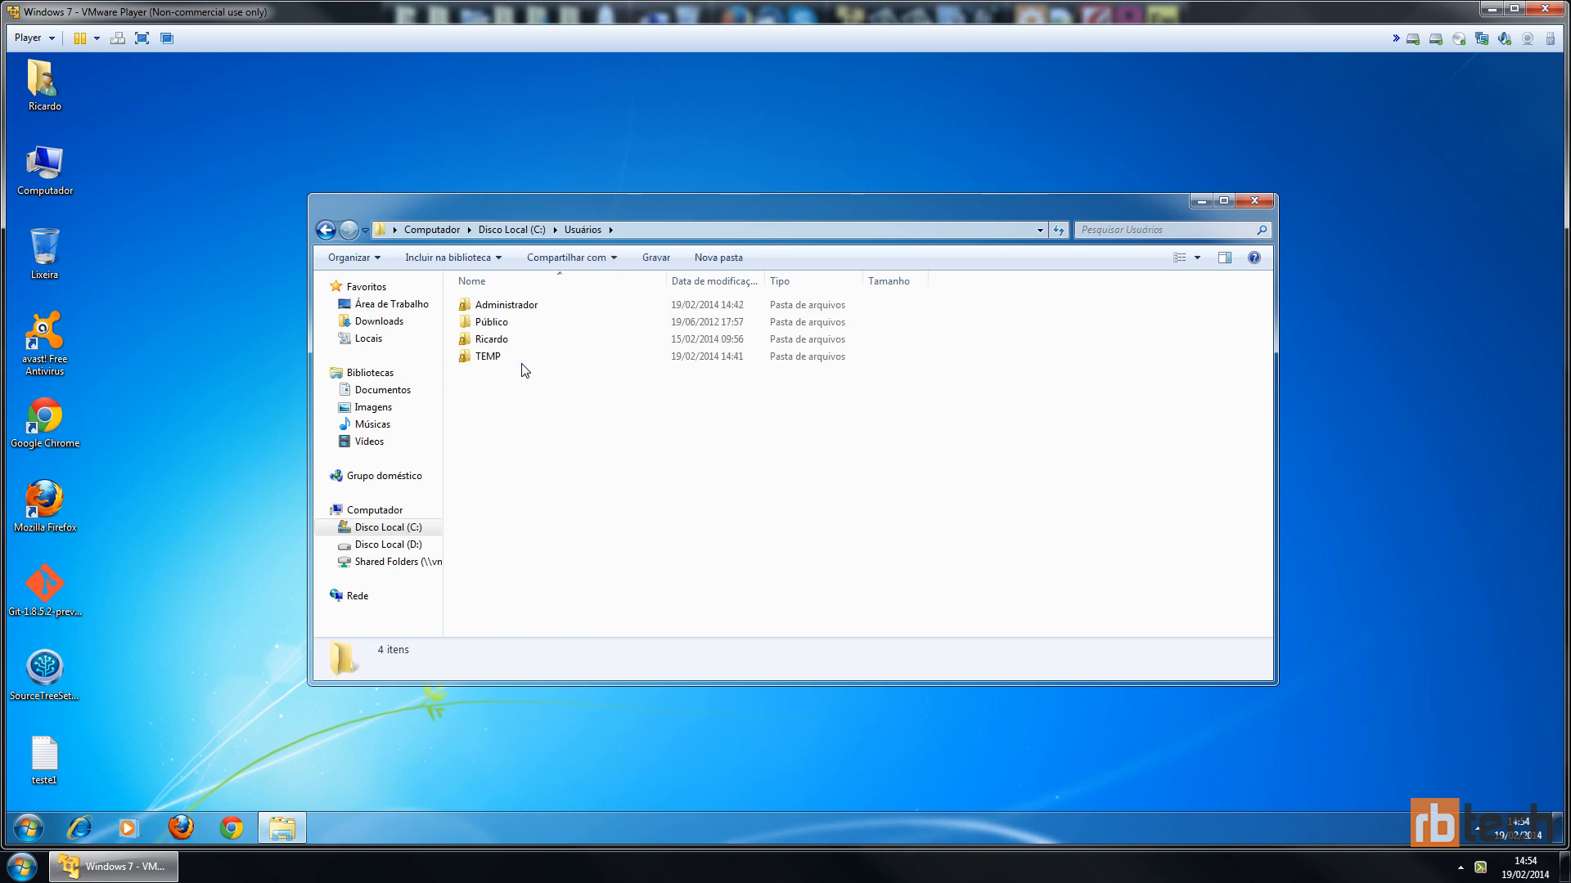
double_click(495, 339)
double_click(512, 373)
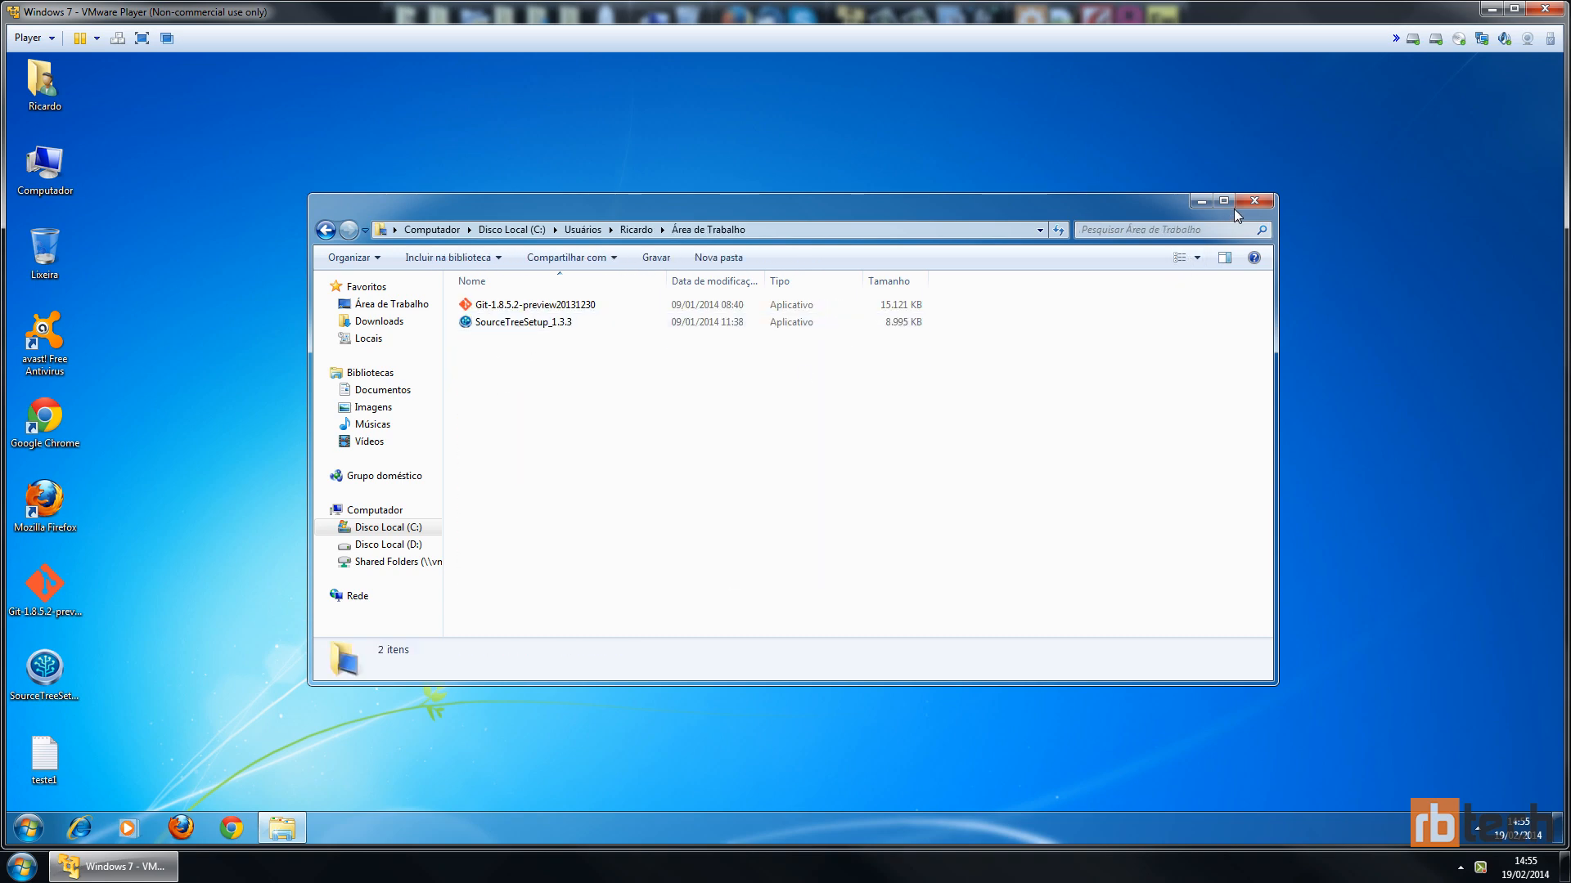
click(1254, 200)
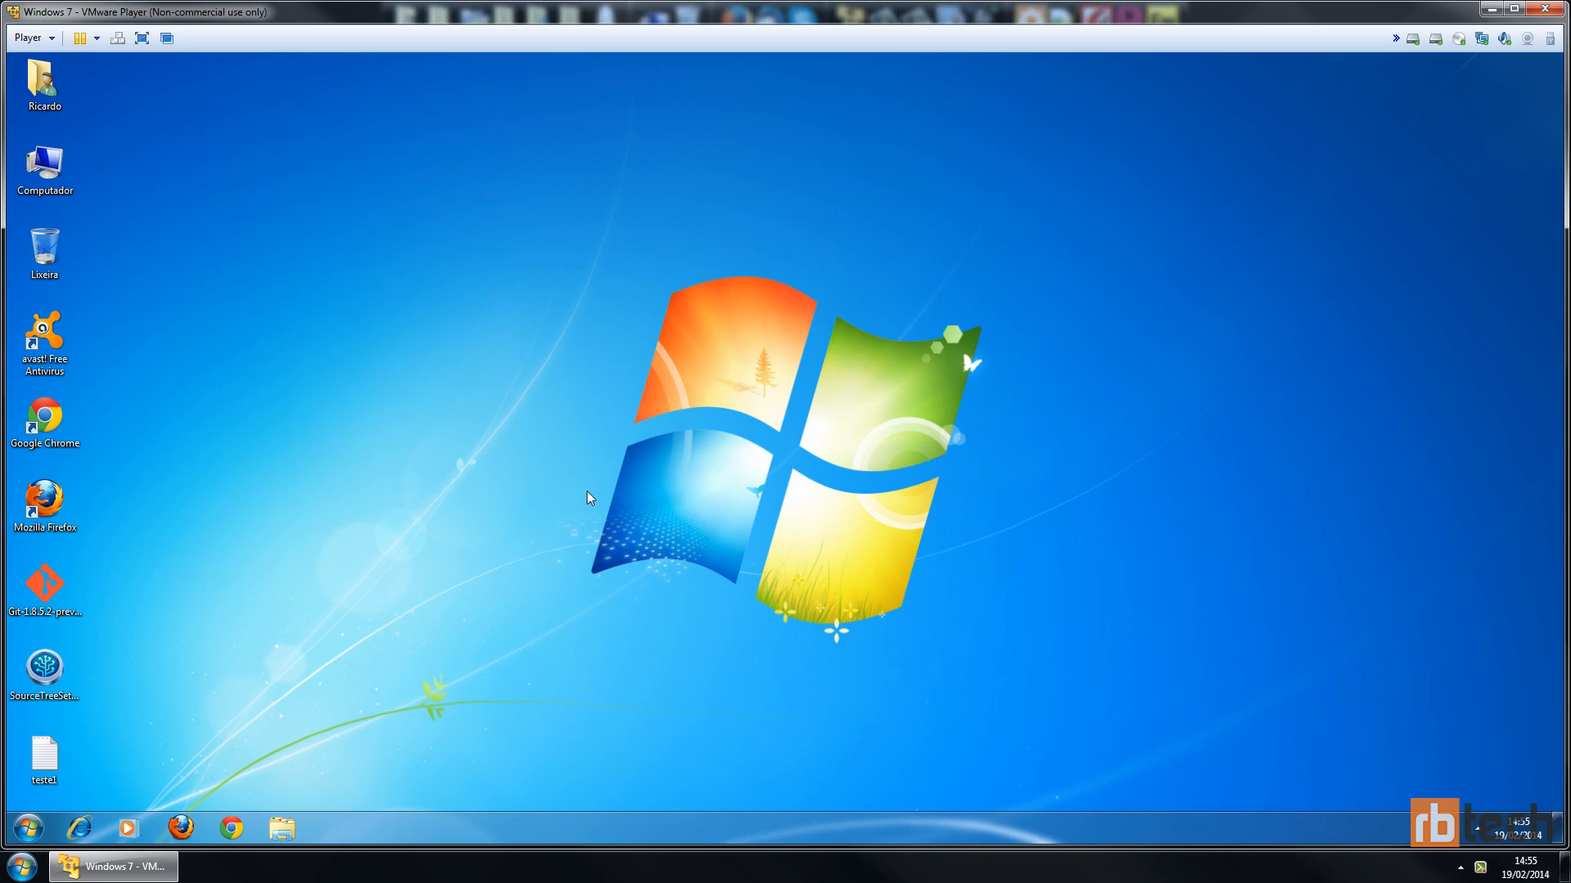
Run net user Administrador /active:no in a command prompt opened as administrator to disable that account, and close the prompt
key(super)
text(cmd)
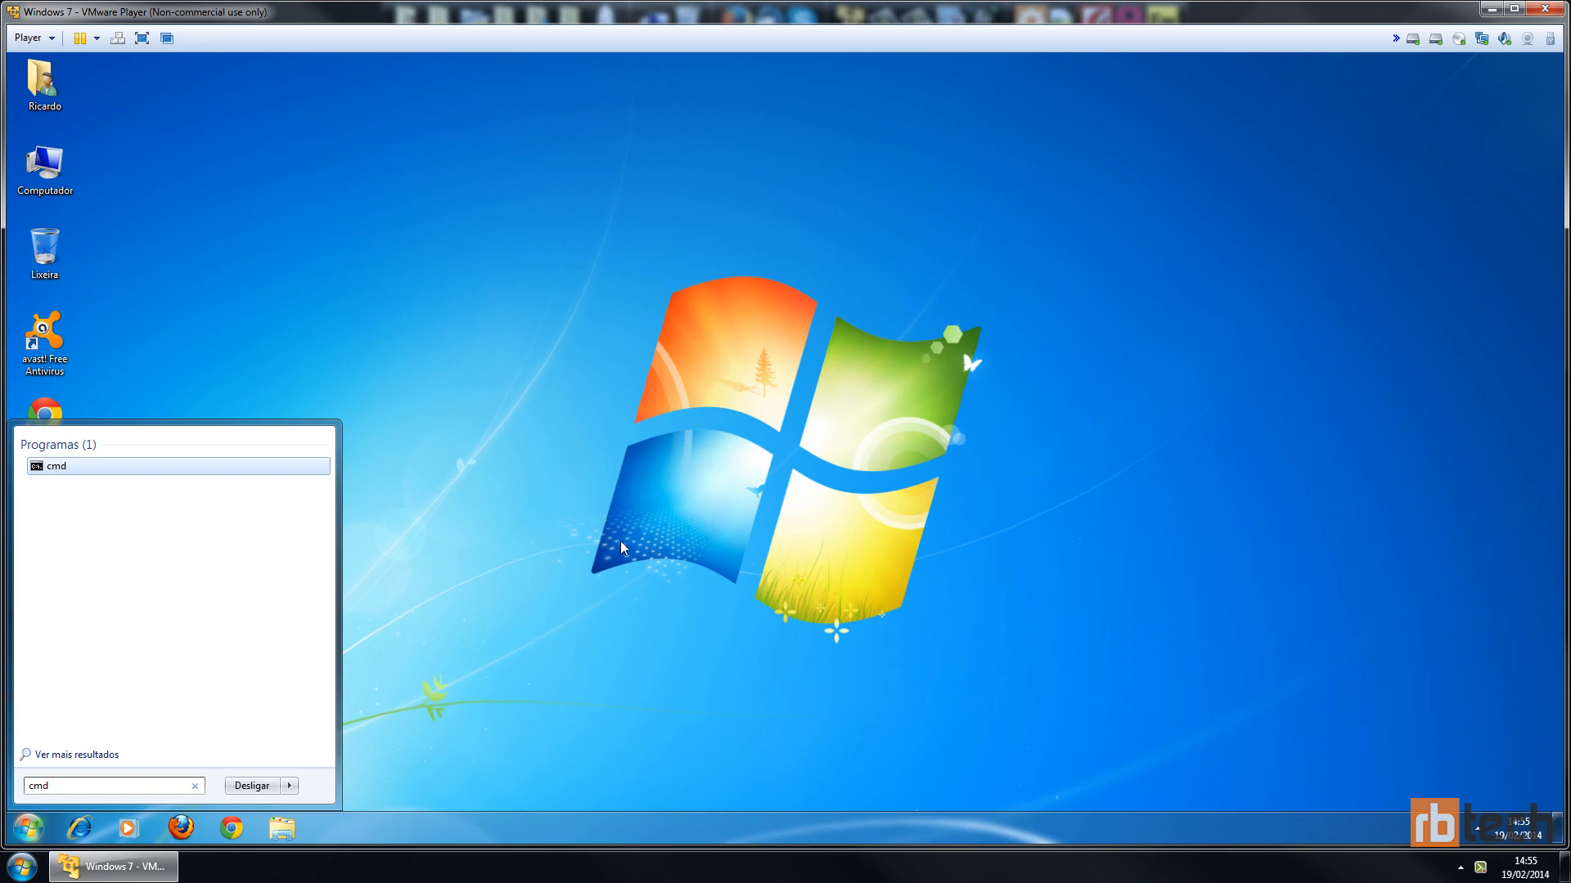
right_click(52, 467)
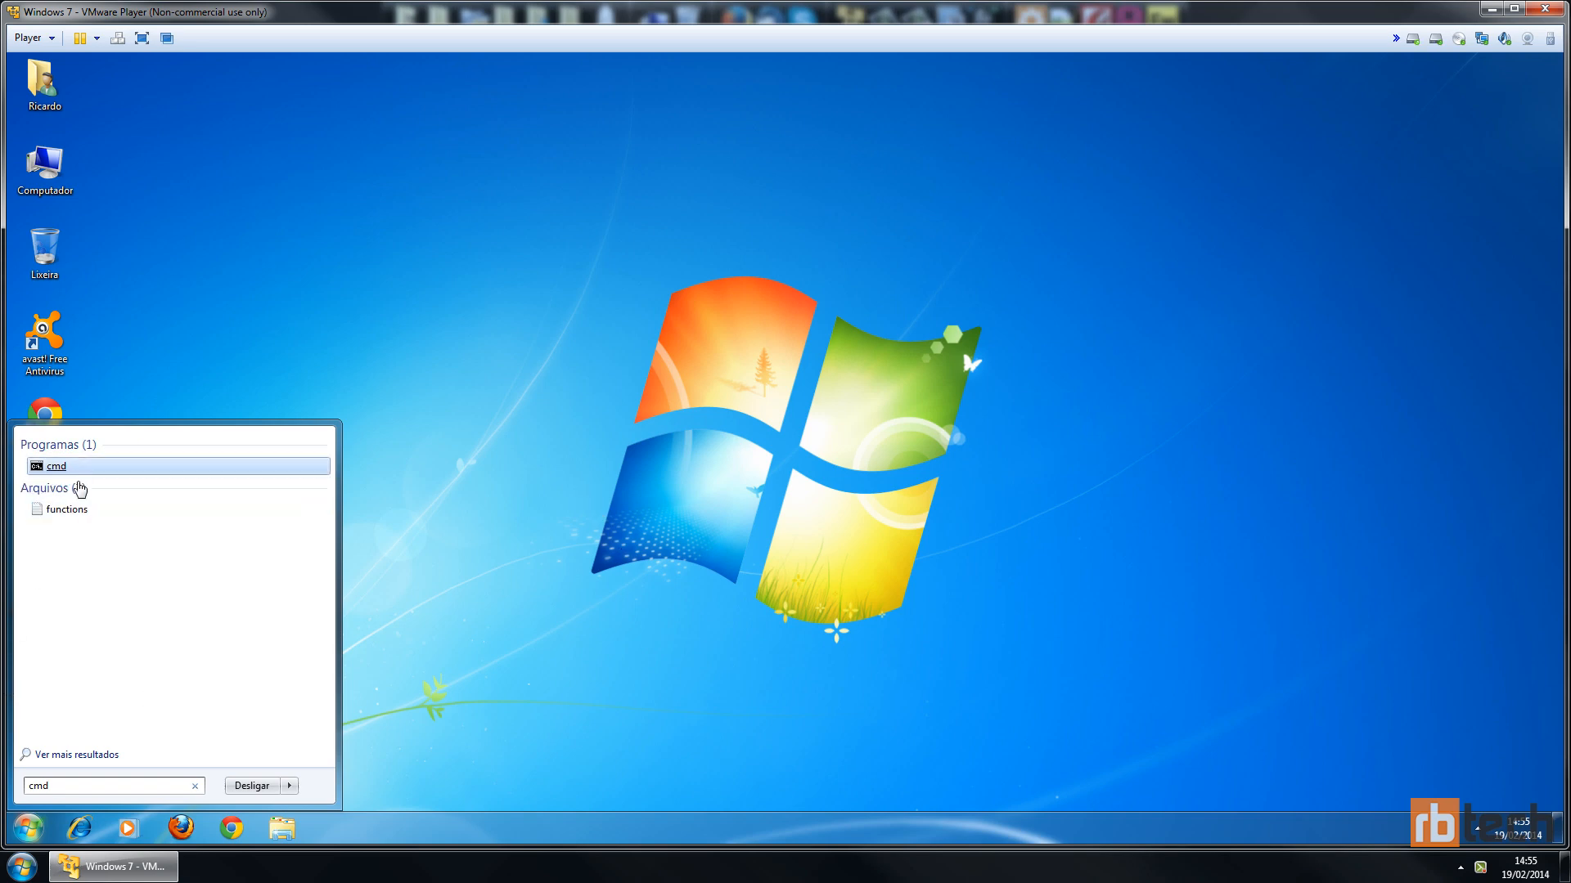
click(117, 496)
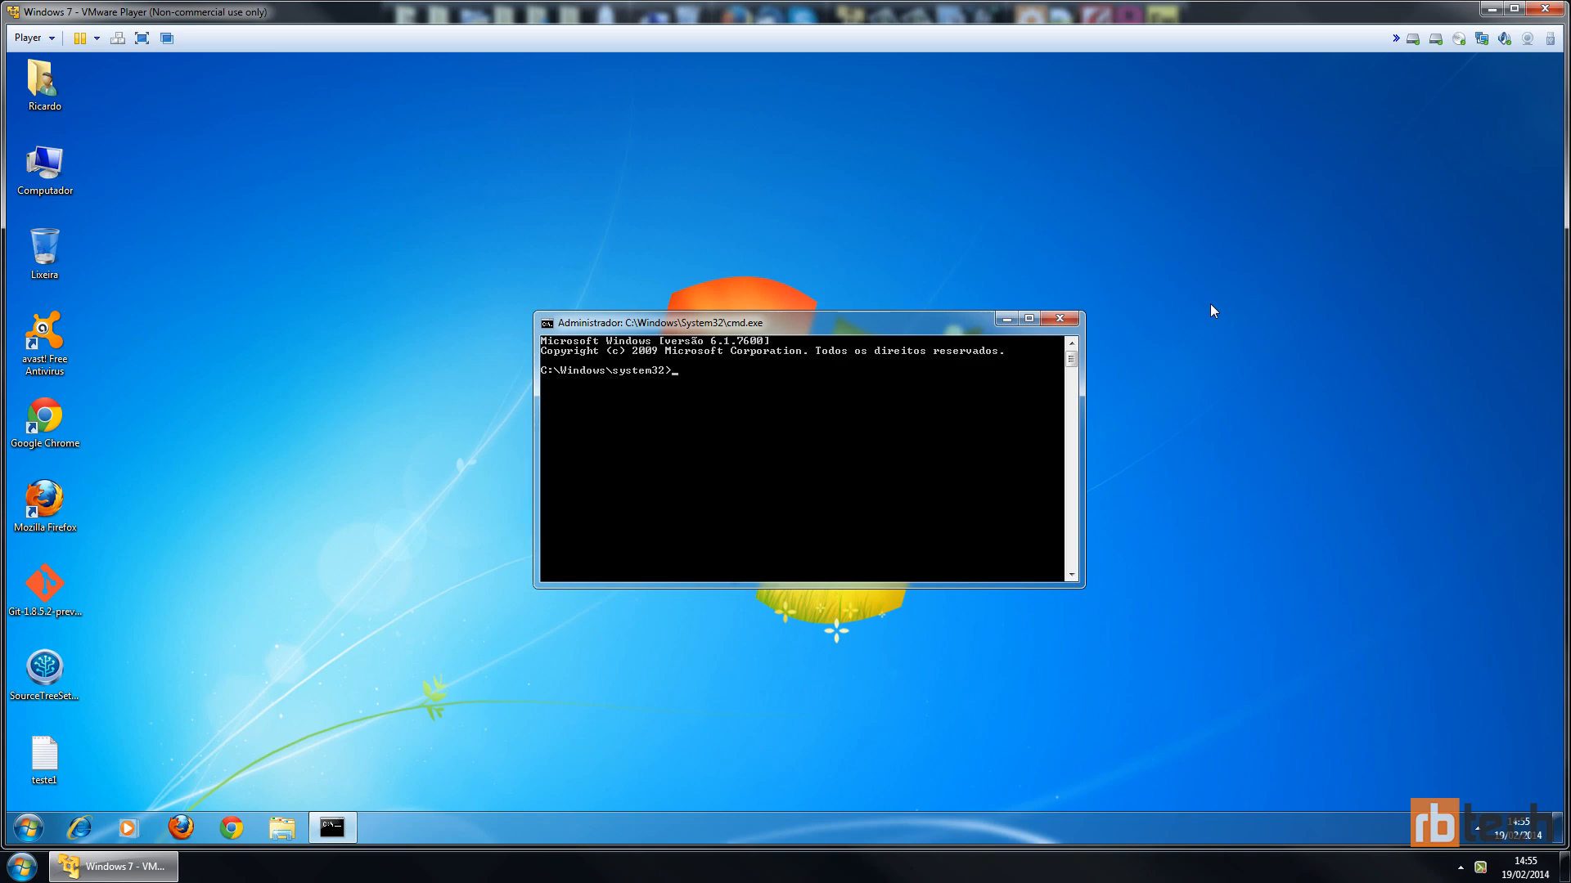
text(net user Administrador /active:no)
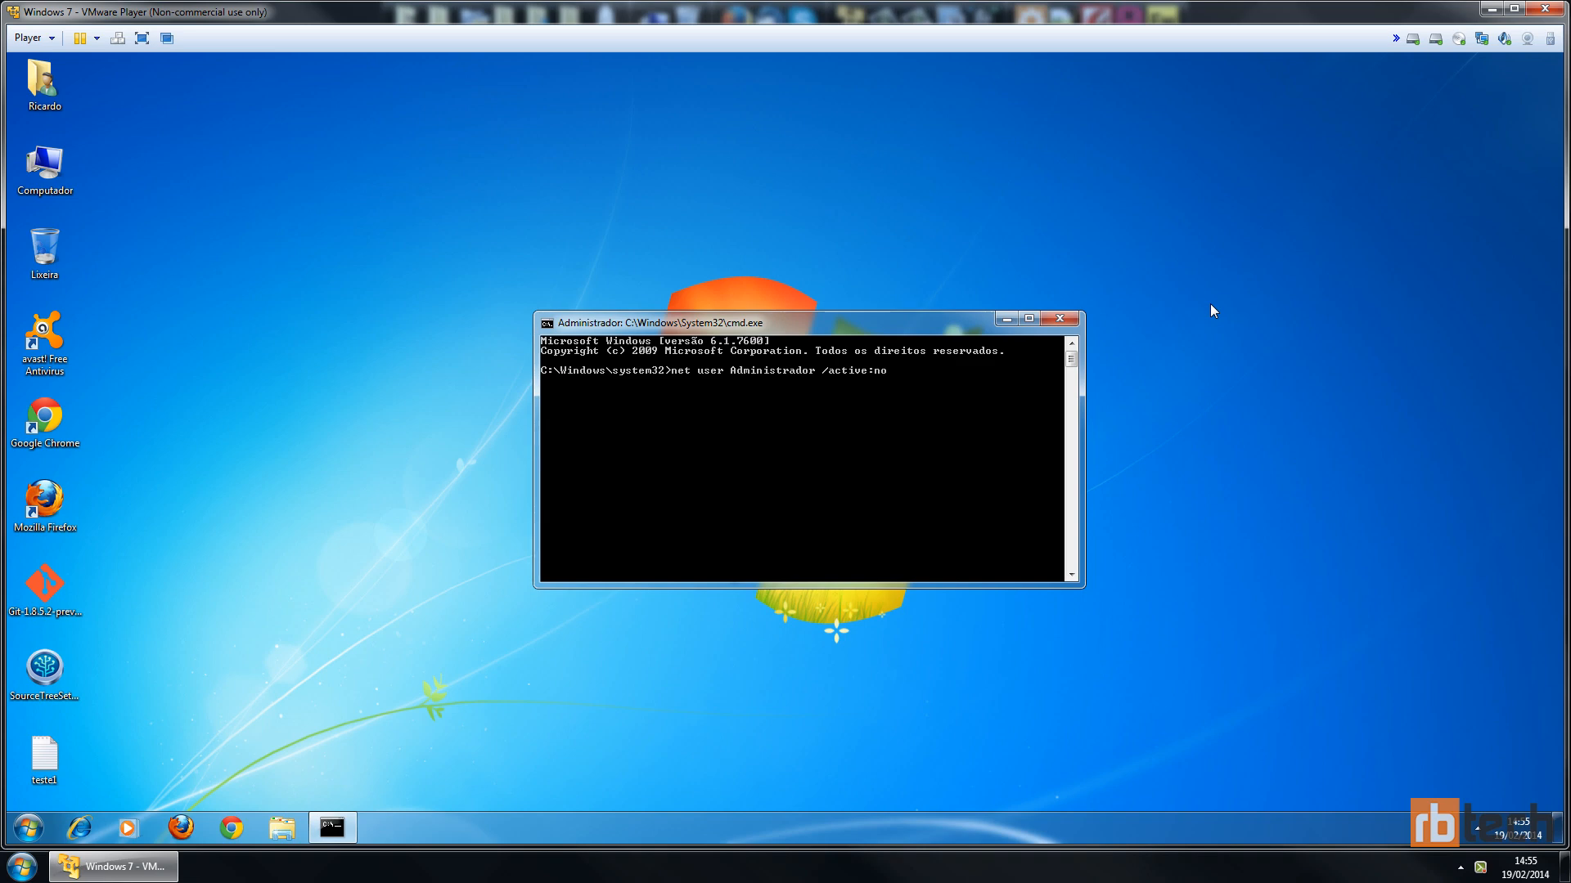
key(Return)
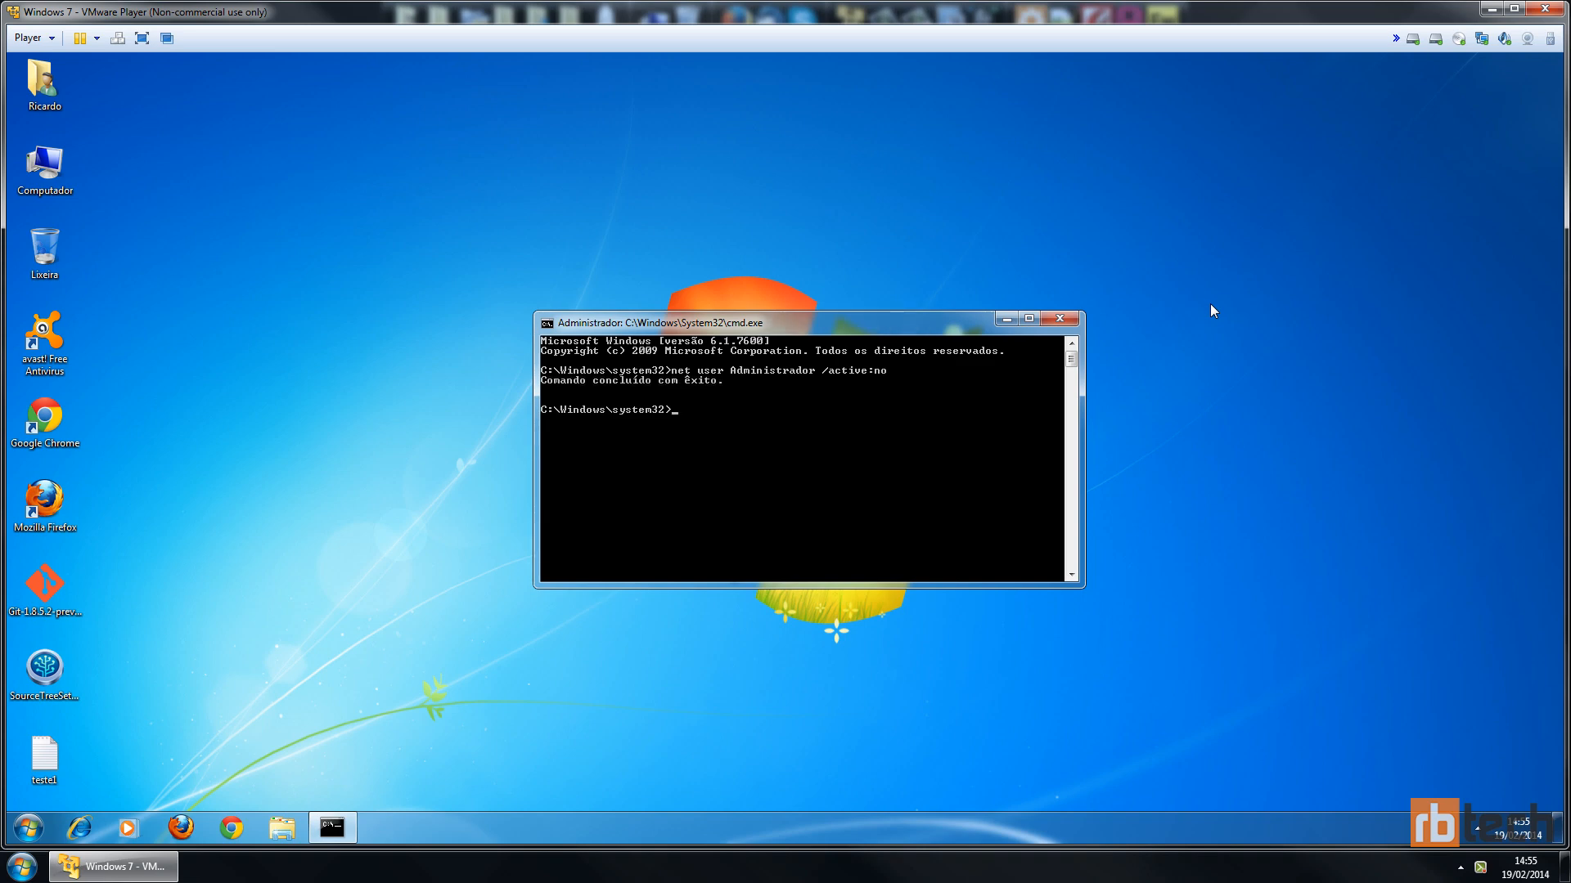
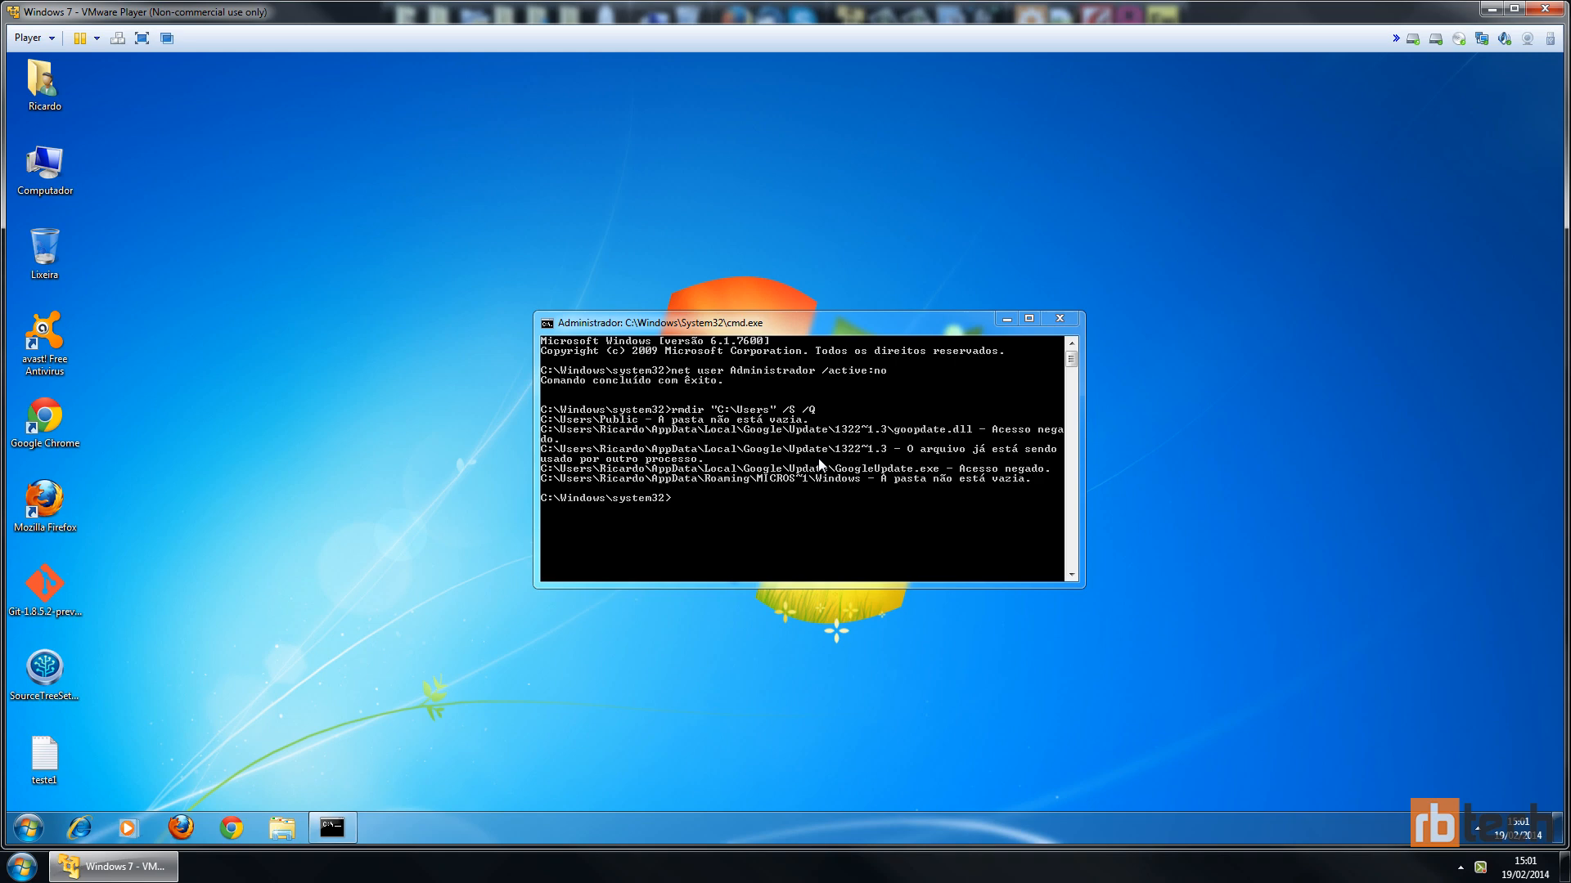
click(1059, 320)
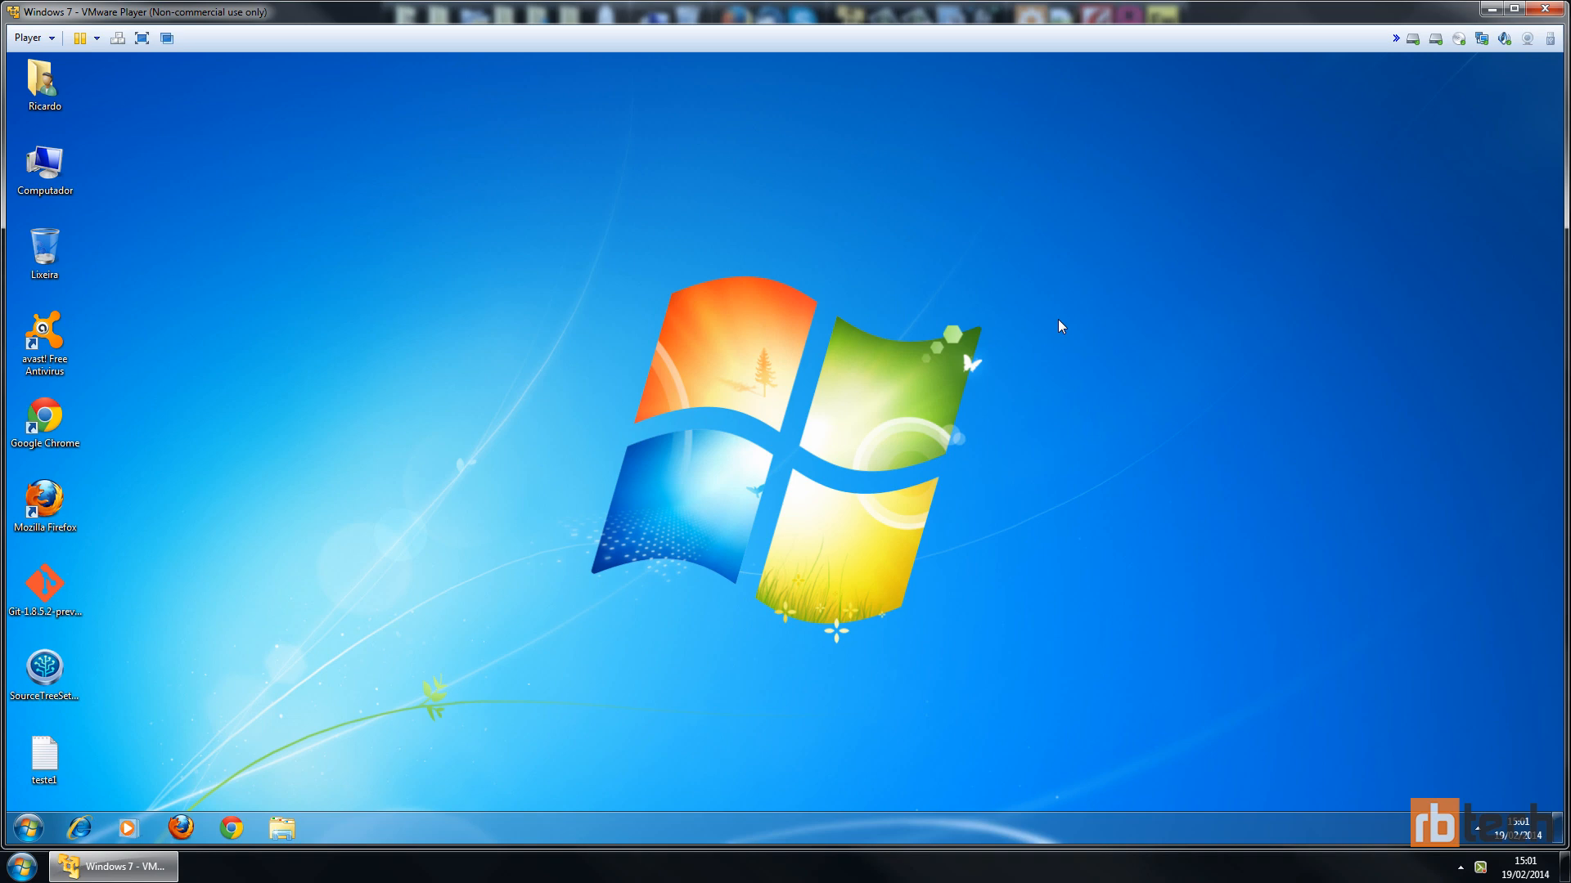